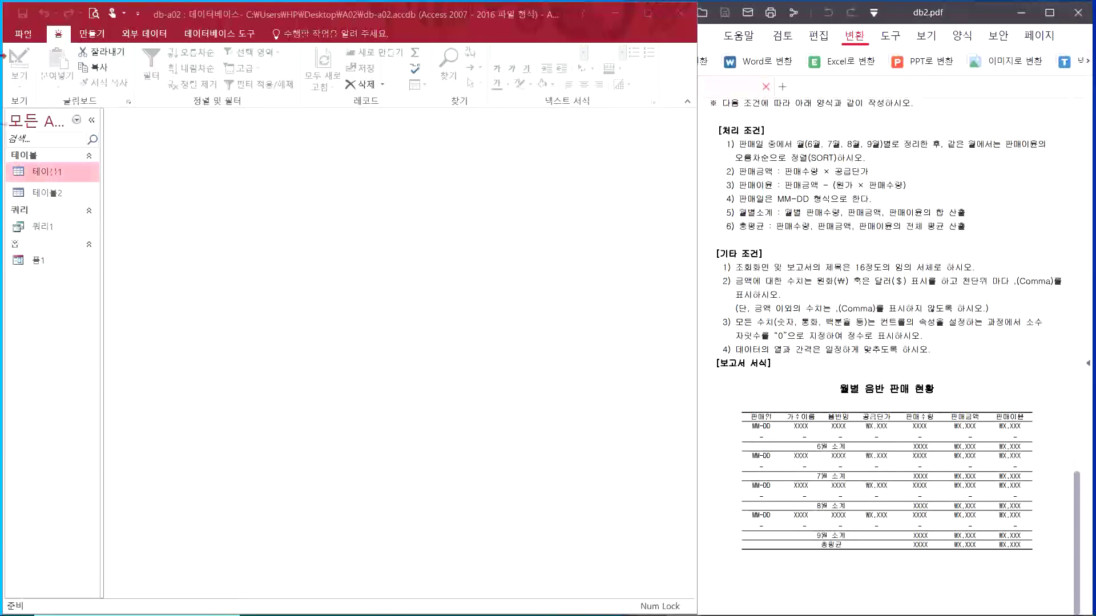
# Start a report with the Report Wizard based on 쿼리1 and include all of its fields.
pyautogui.click(91, 34)
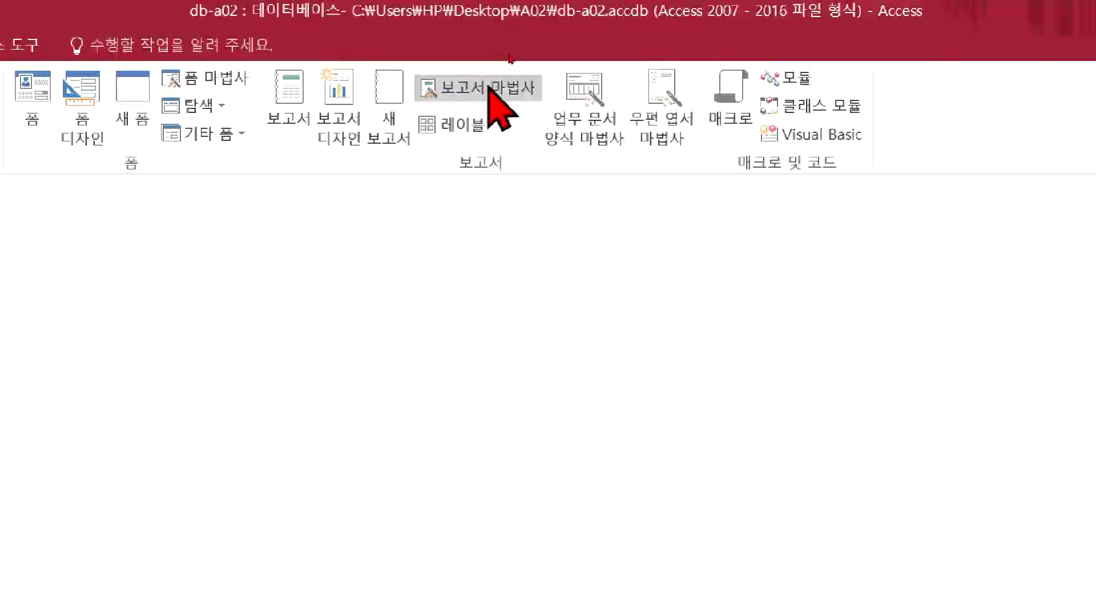
pyautogui.click(490, 88)
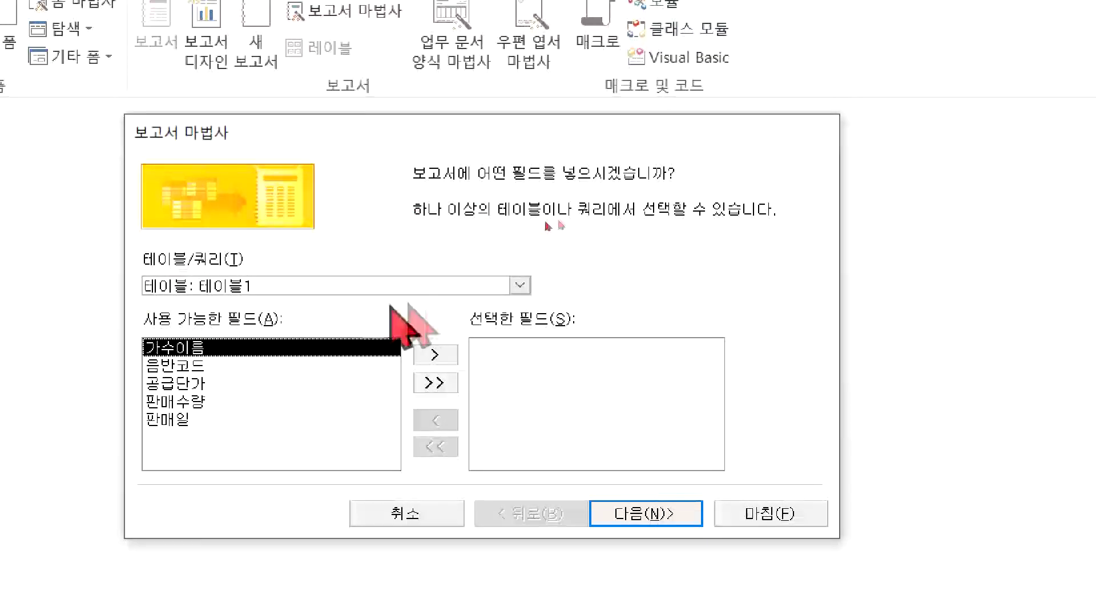
pyautogui.click(519, 285)
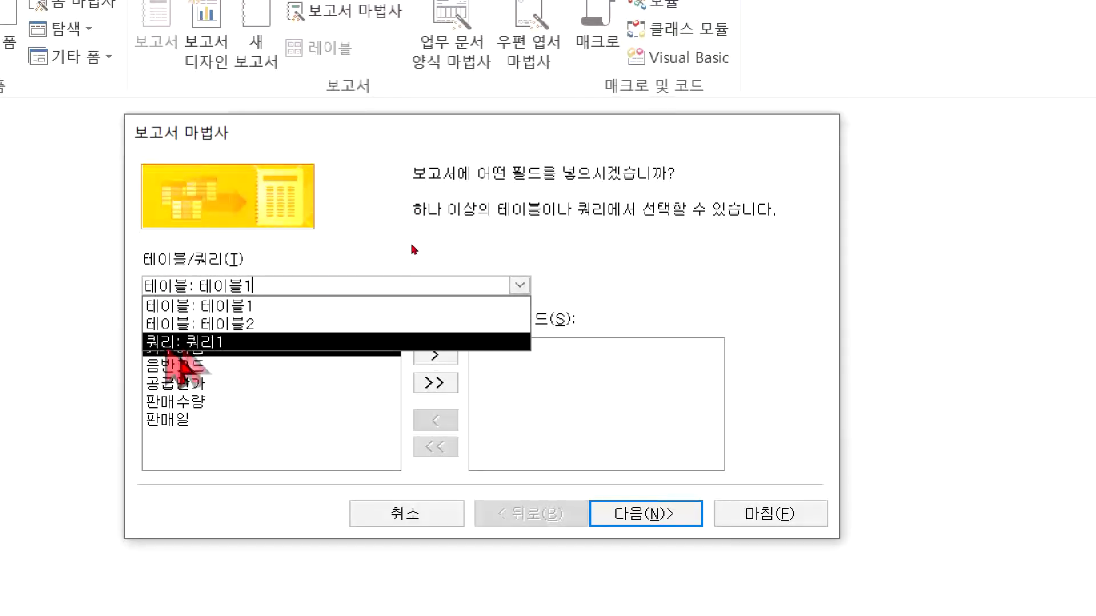
pyautogui.click(191, 343)
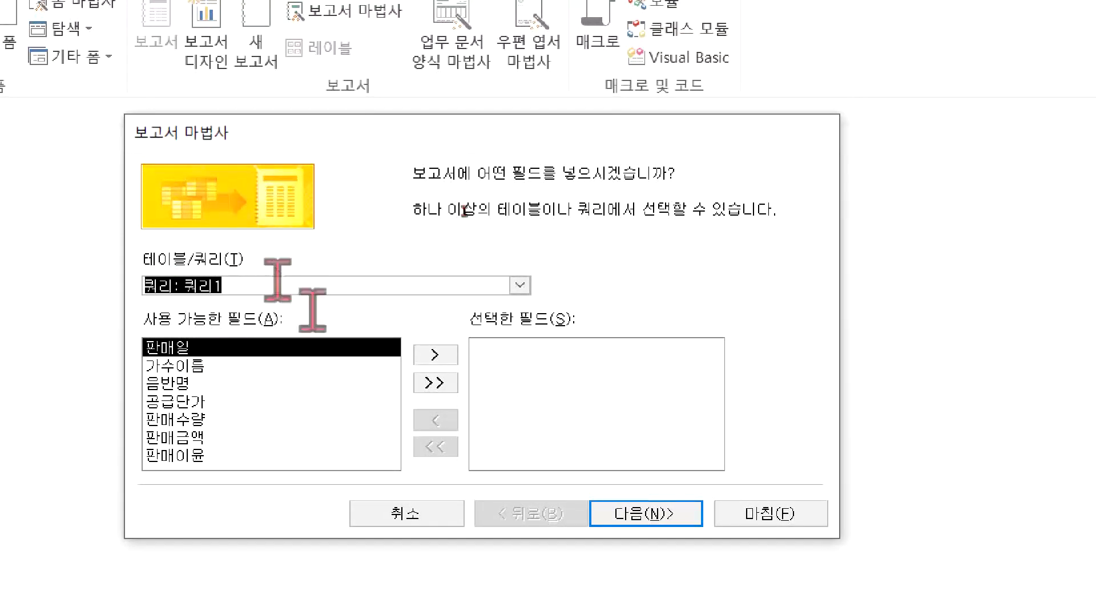
pyautogui.click(448, 384)
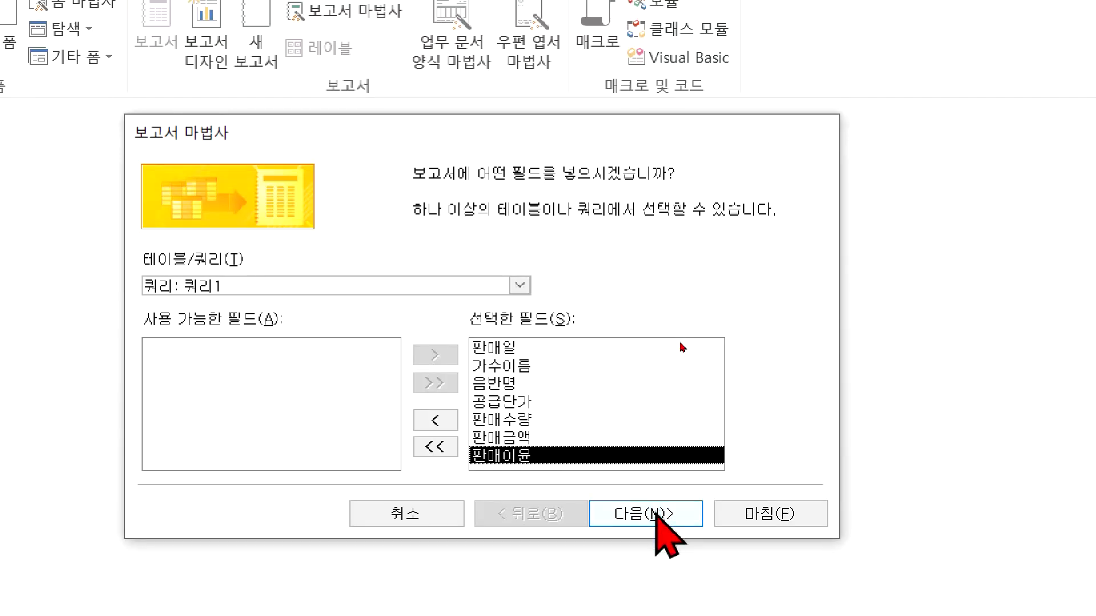
pyautogui.click(661, 514)
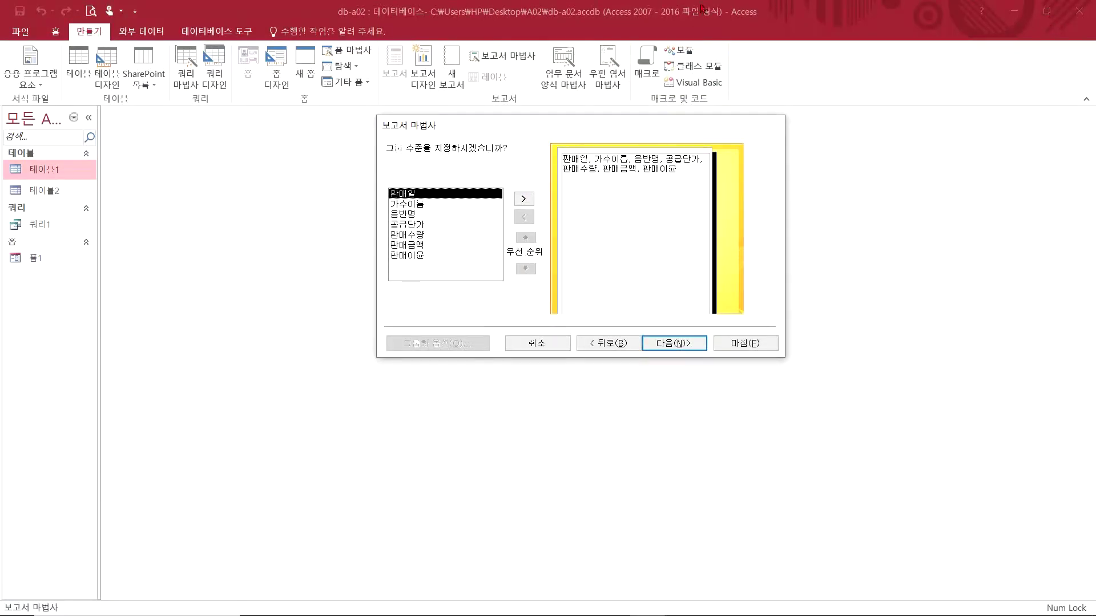
# Check the grouping condition in db2.pdf and group the report by 판매일 per month.
pyautogui.hotkey('alt', 'Tab')
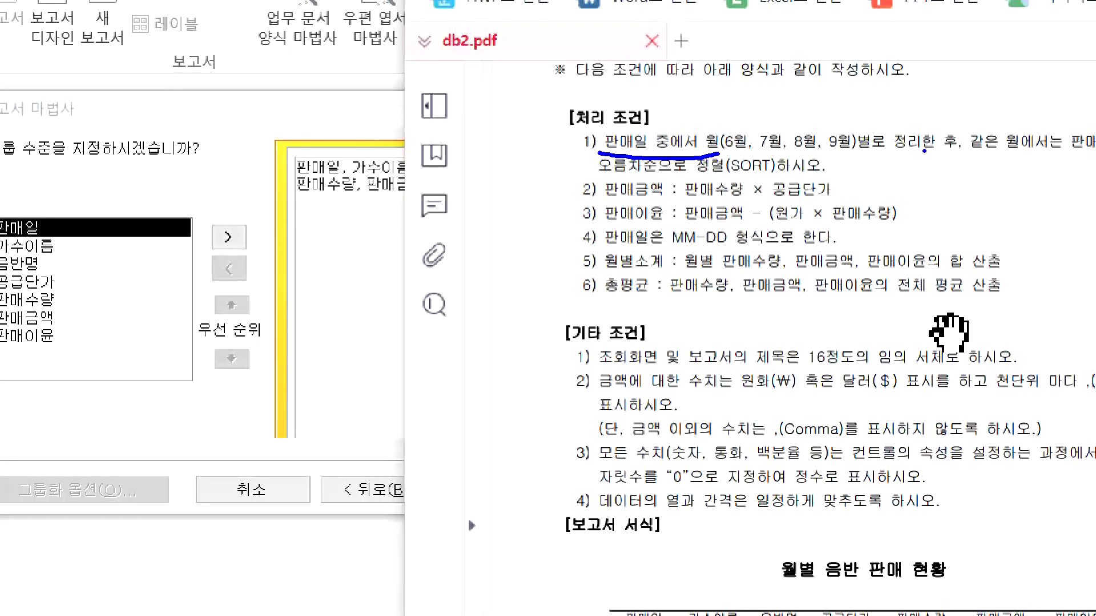
pyautogui.moveTo(924, 150); pyautogui.dragTo(787, 156)
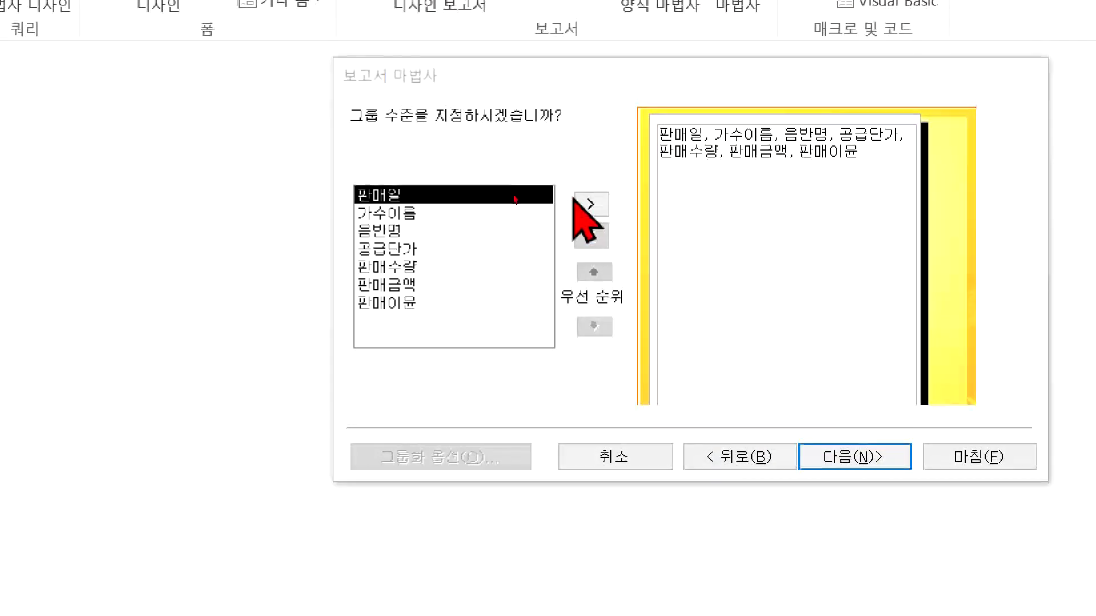
pyautogui.click(588, 205)
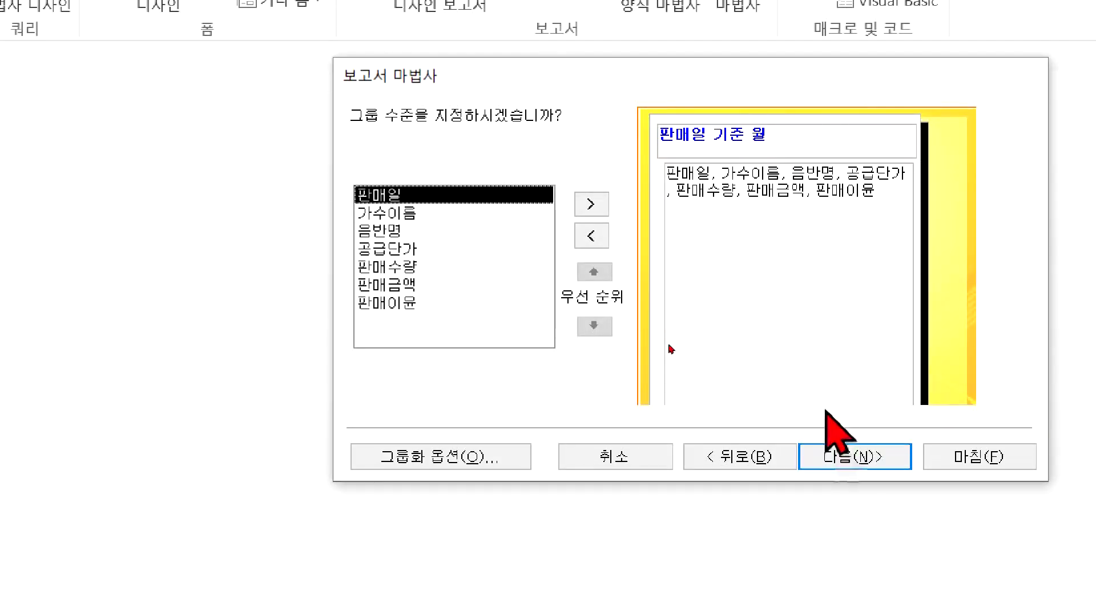
pyautogui.click(841, 461)
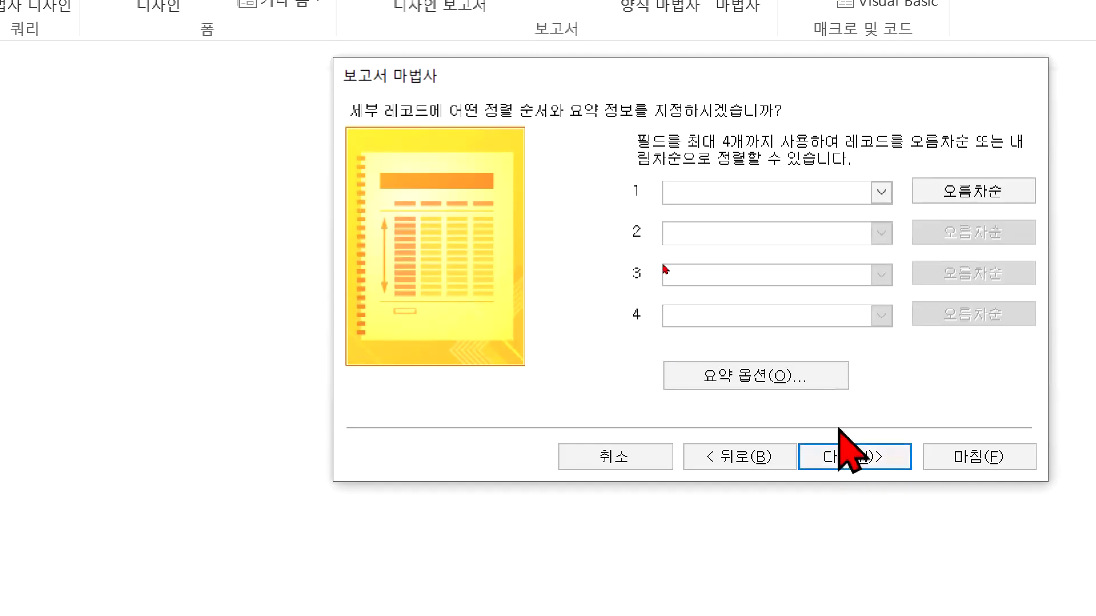
# Sort the report's detail records by 판매이윤 in ascending order (오름차순).
pyautogui.click(886, 193)
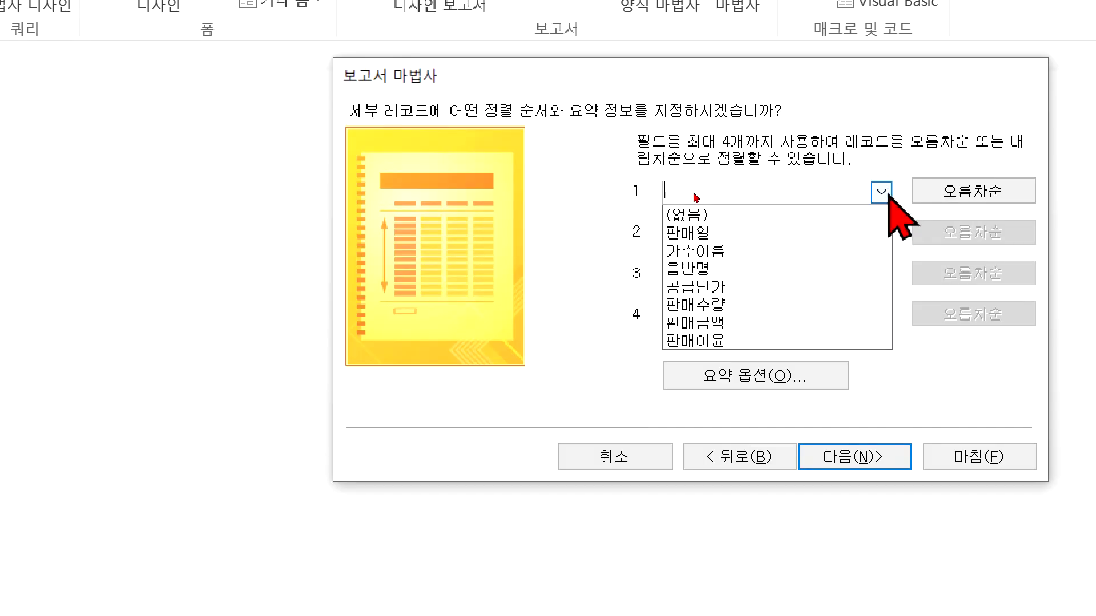
pyautogui.click(786, 343)
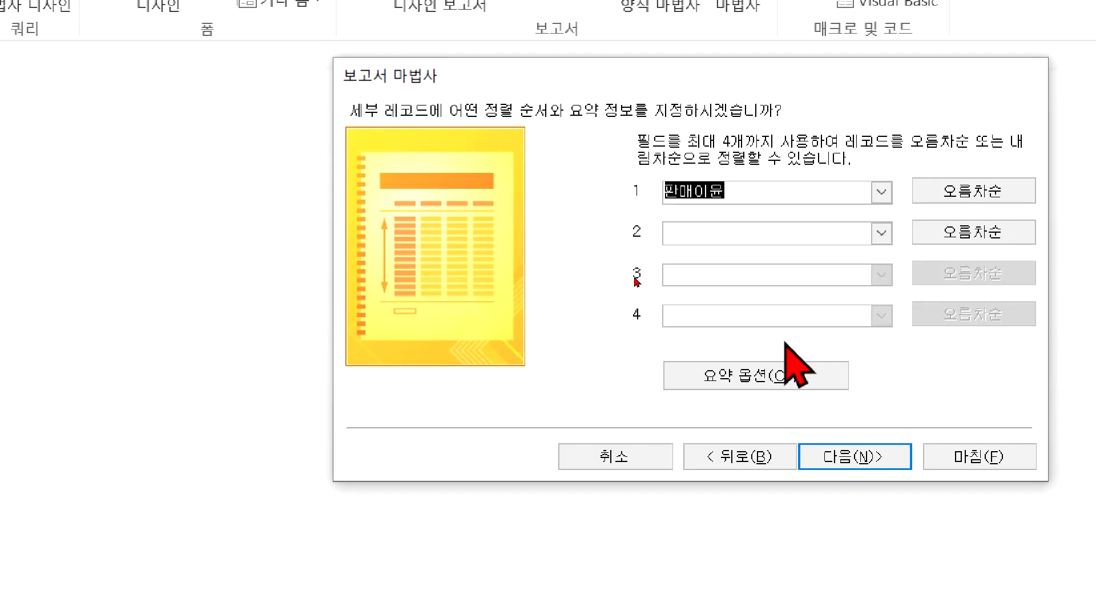
pyautogui.click(947, 194)
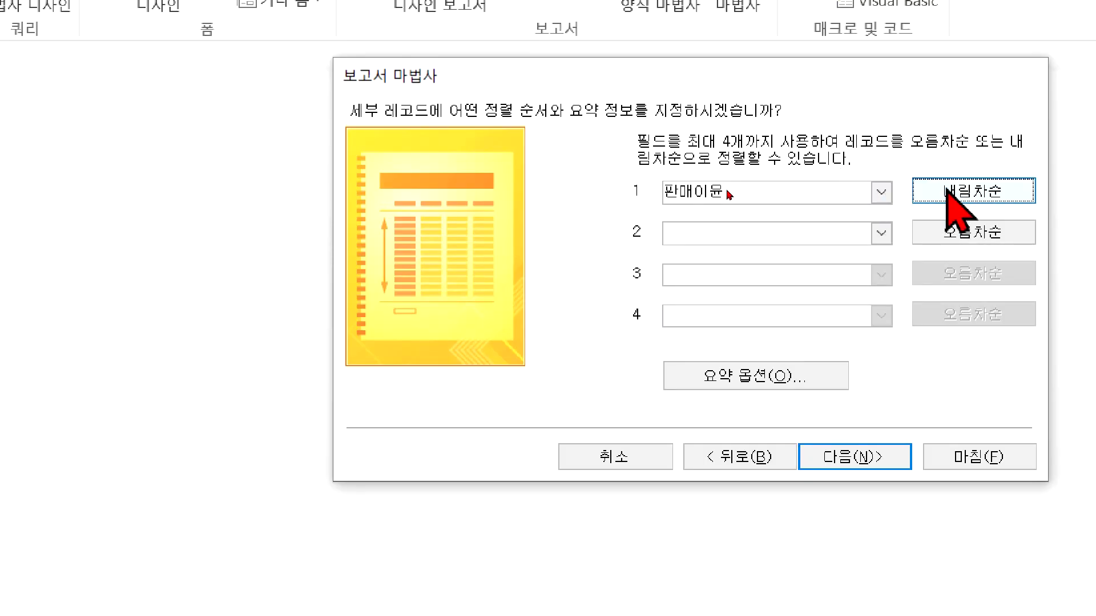
pyautogui.click(948, 195)
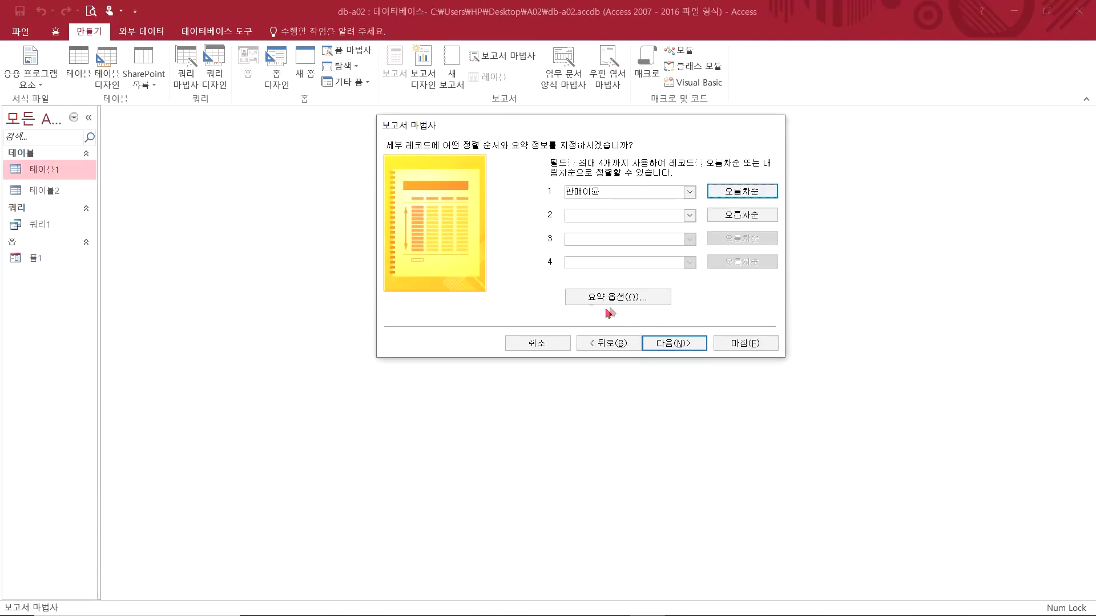
# Open the summary options and examine the 월별소계 and 총평균 conditions in db2.pdf.
pyautogui.click(614, 298)
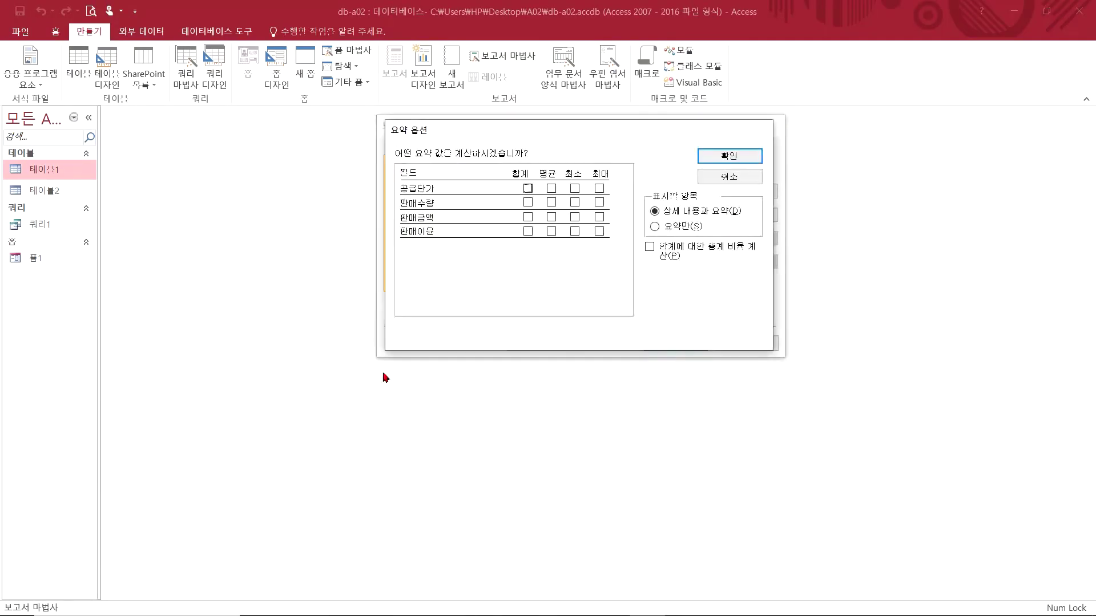
pyautogui.click(576, 602)
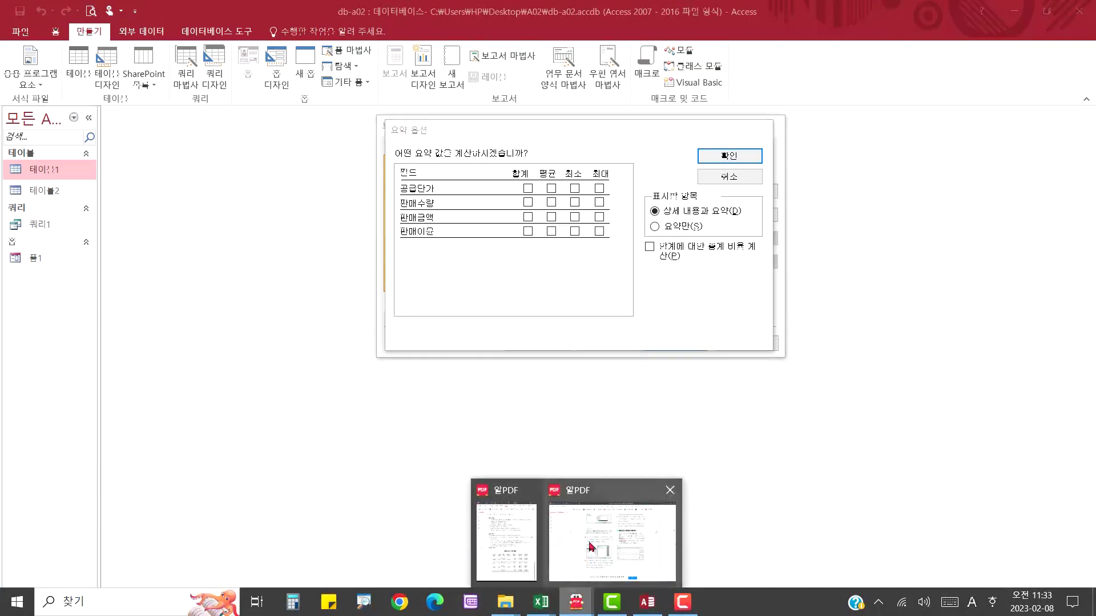
pyautogui.click(592, 547)
pyautogui.moveTo(514, 191); pyautogui.dragTo(577, 189)
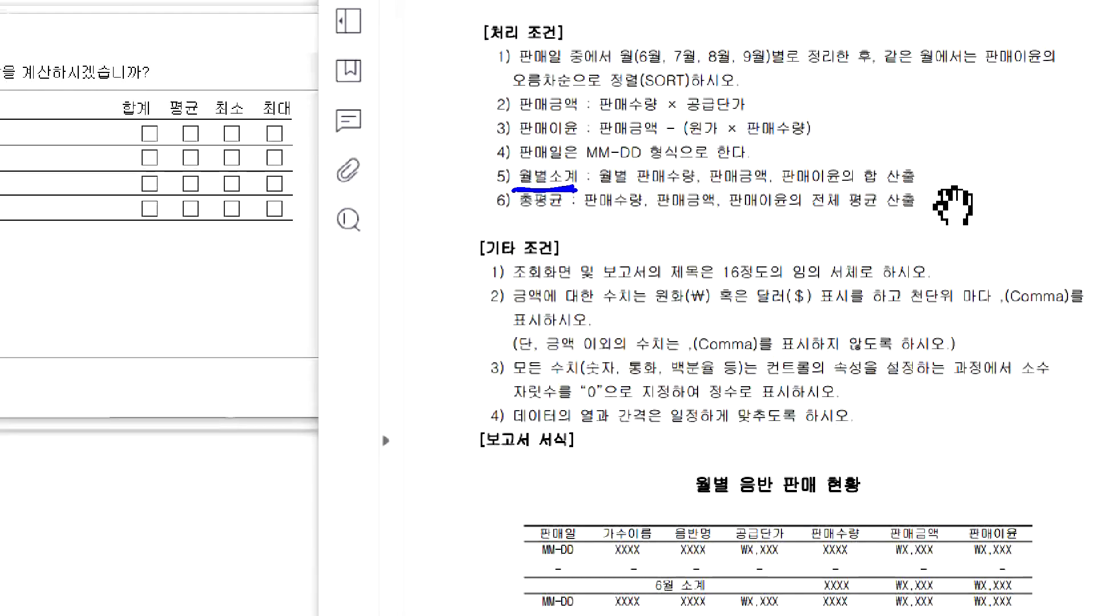
pyautogui.click(545, 219)
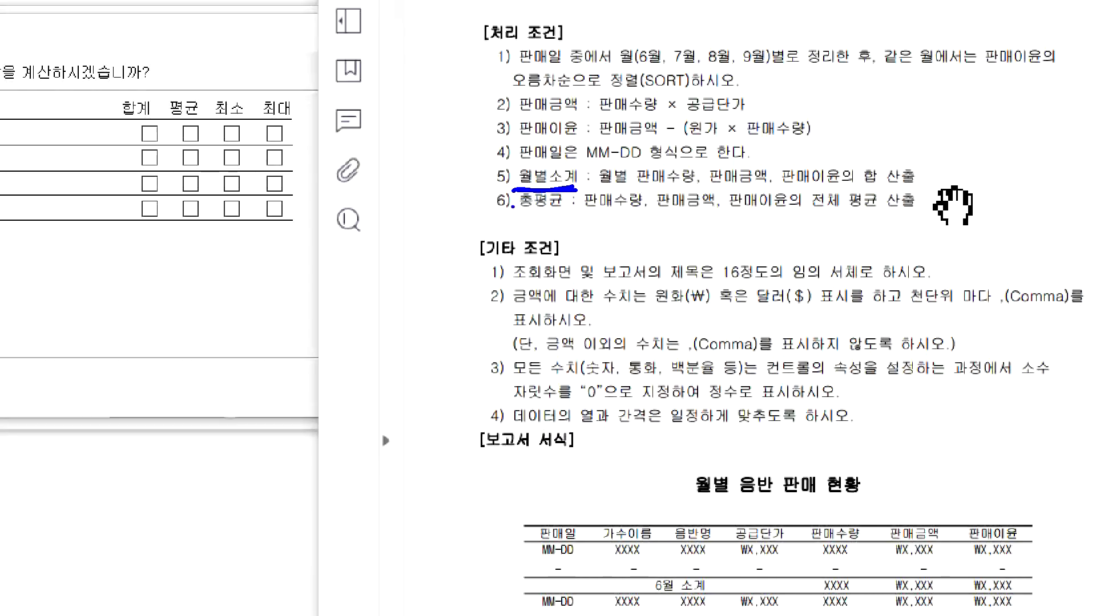
pyautogui.moveTo(515, 214); pyautogui.dragTo(551, 214)
pyautogui.click(634, 186)
pyautogui.moveTo(635, 186); pyautogui.dragTo(805, 189)
pyautogui.click(749, 186)
pyautogui.click(850, 191)
pyautogui.moveTo(591, 213); pyautogui.dragTo(755, 220)
pyautogui.moveTo(864, 215); pyautogui.dragTo(898, 217)
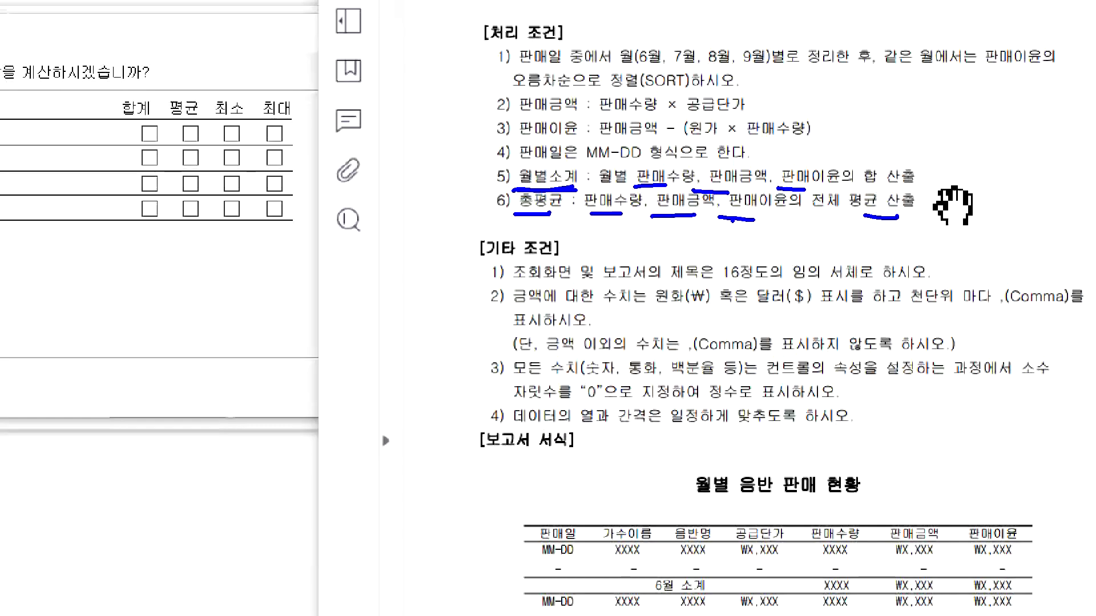
pyautogui.press('Escape')
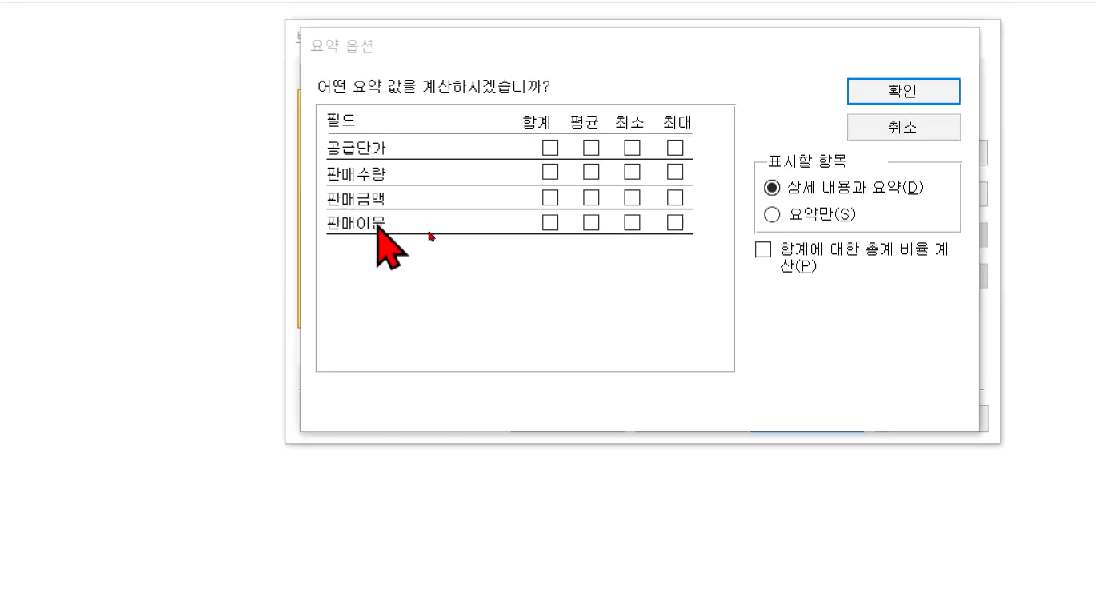
# Set the summary options to calculate both 합계 and 평균 for 판매수량, 판매금액 and 판매이윤.
pyautogui.click(549, 172)
pyautogui.click(549, 197)
pyautogui.click(550, 223)
pyautogui.click(591, 172)
pyautogui.click(591, 198)
pyautogui.click(590, 222)
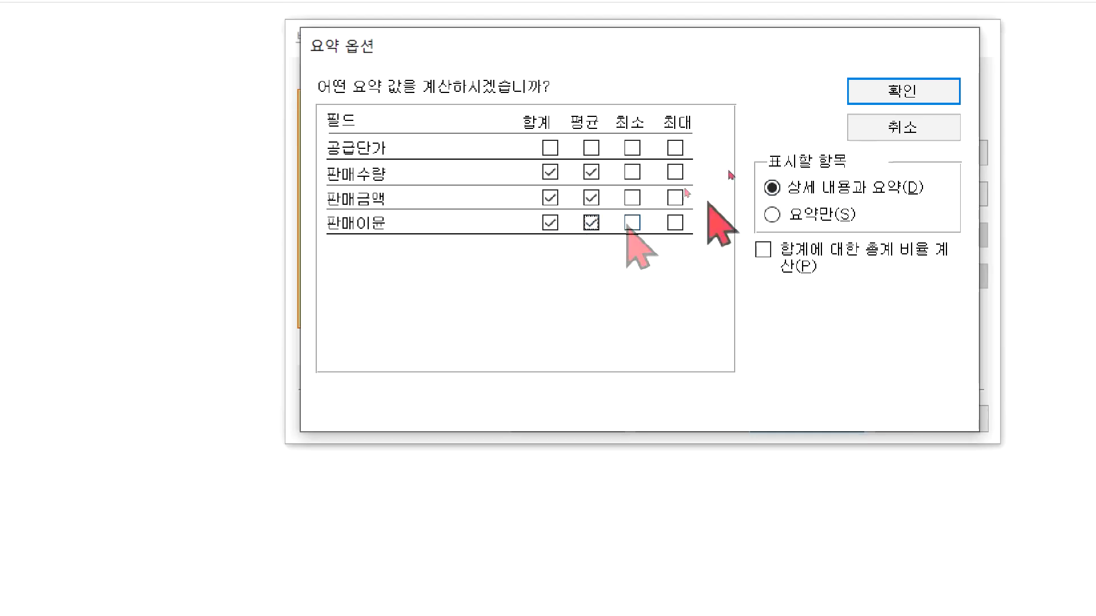
pyautogui.click(943, 90)
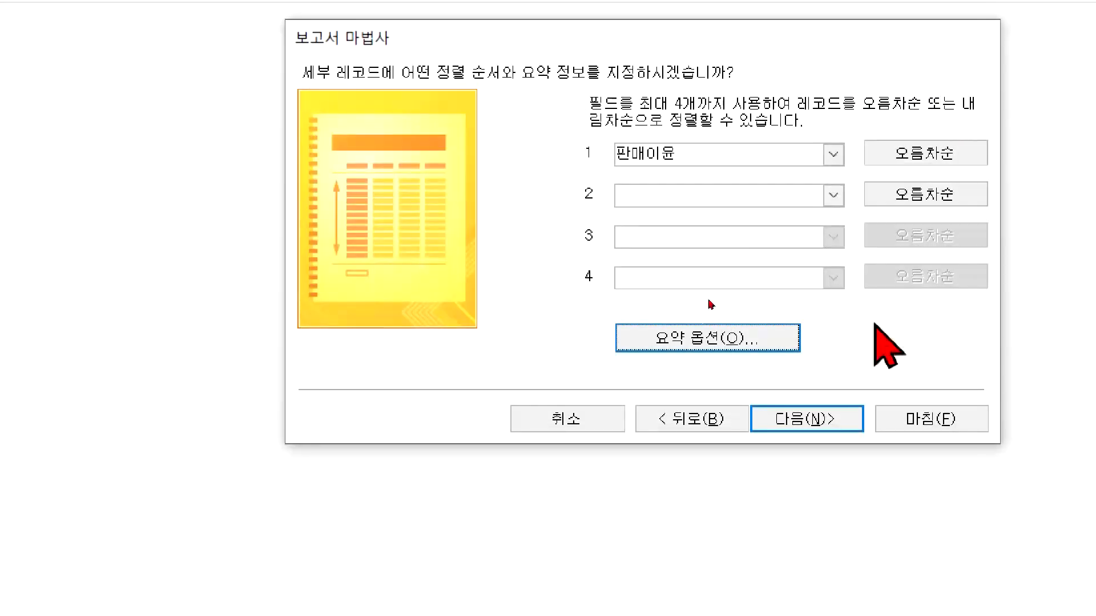
# Finish the report wizard with the 단계 layout, 세로 orientation and the title 쿼리1, choosing to modify the report design.
pyautogui.click(832, 420)
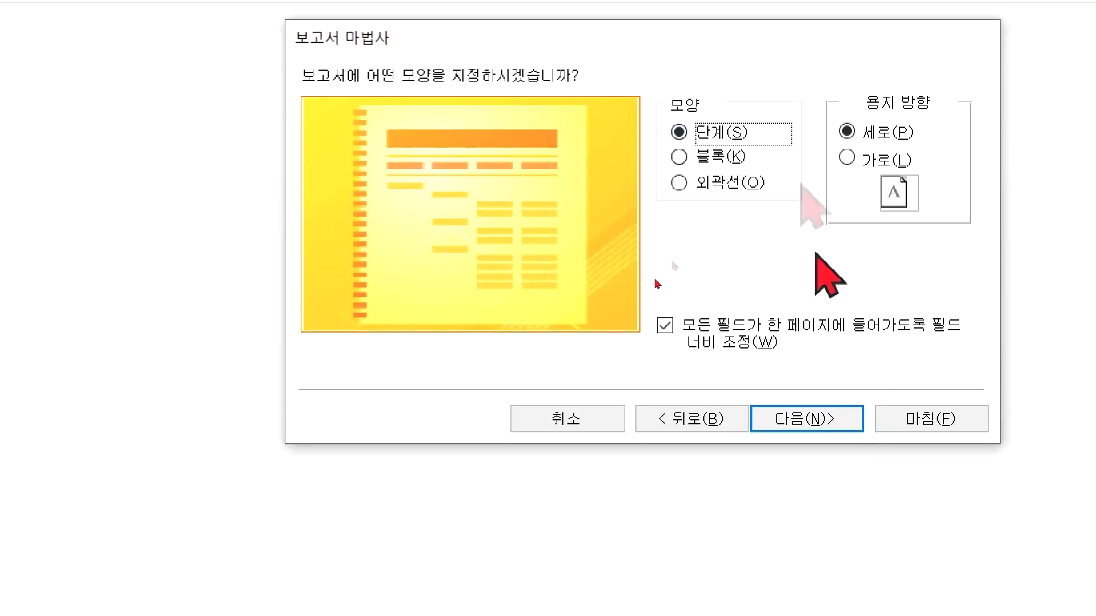
pyautogui.click(804, 422)
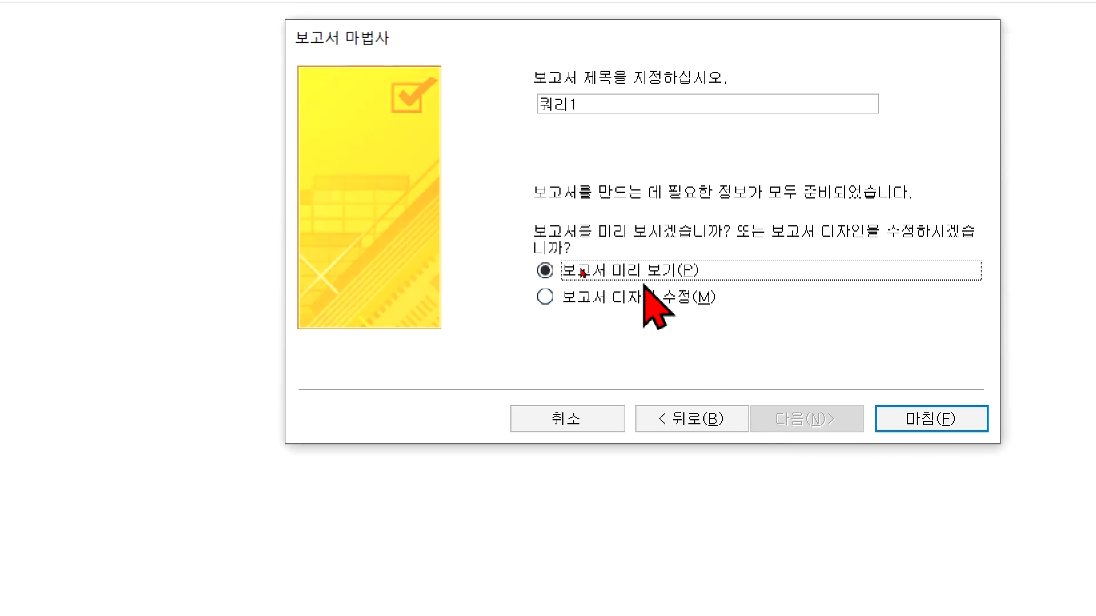
pyautogui.click(569, 298)
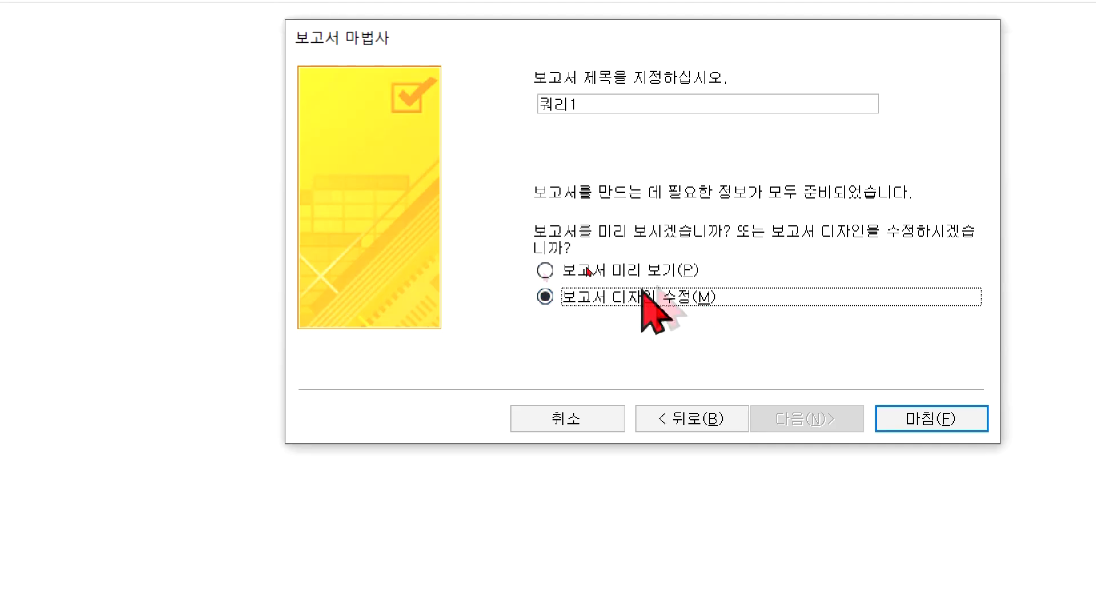
pyautogui.click(913, 421)
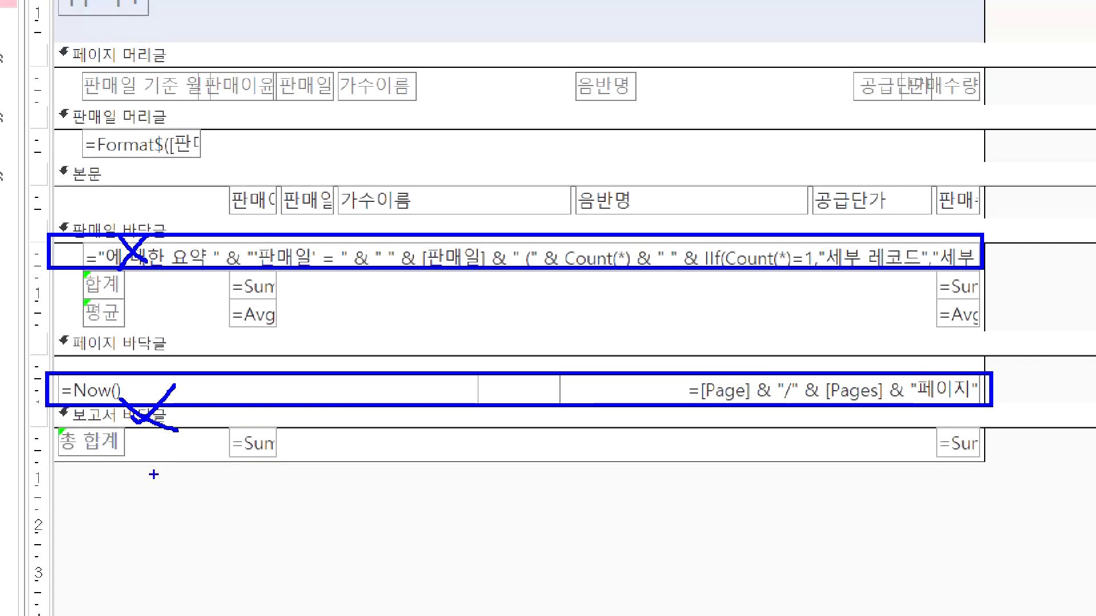
# View the 쿼리1 report in report view and examine the group summary lines, the date and the page number.
pyautogui.rightClick(121, 118)
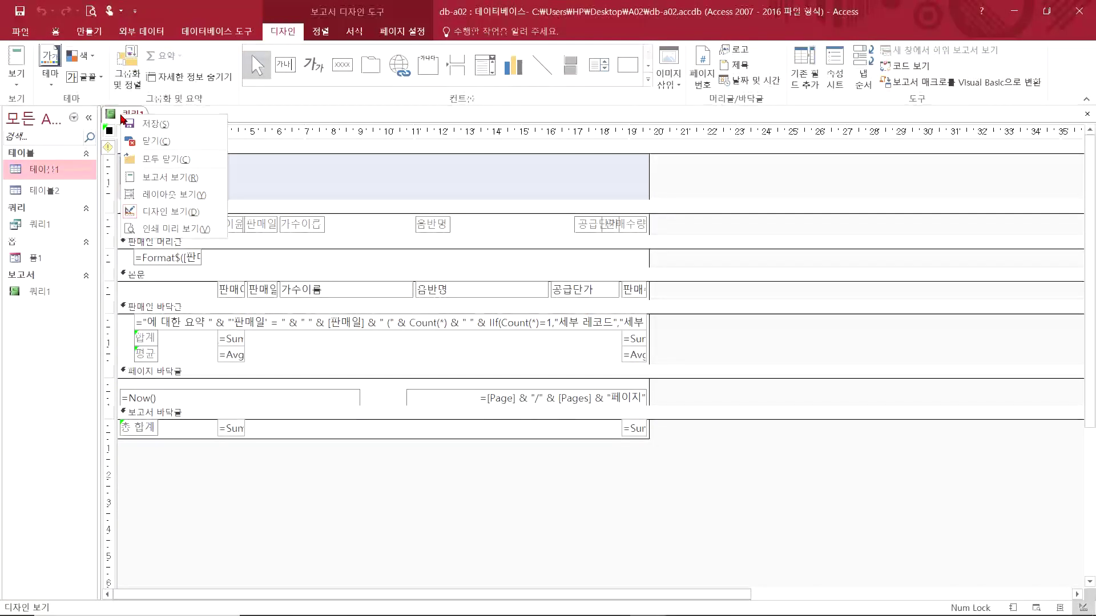
pyautogui.click(165, 177)
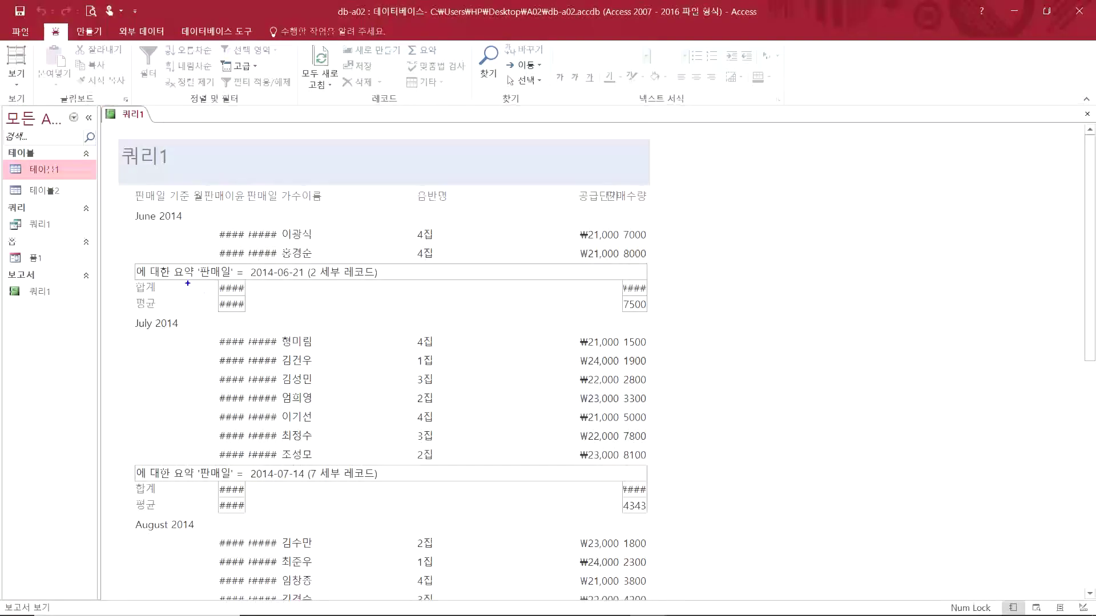
pyautogui.moveTo(296, 279); pyautogui.dragTo(331, 278)
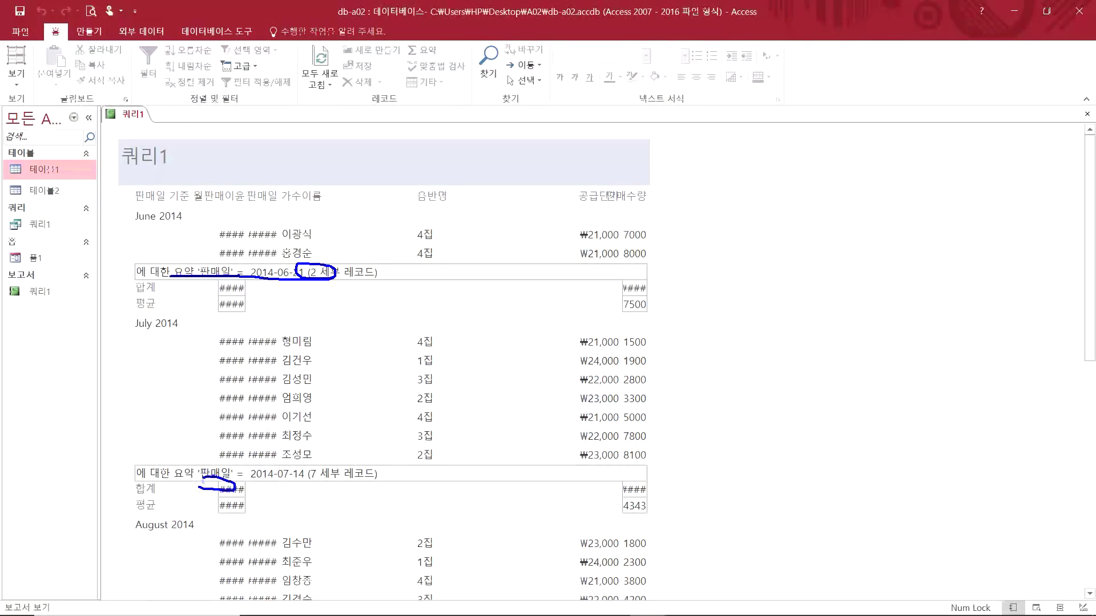
pyautogui.scroll(-5, 239, 514)
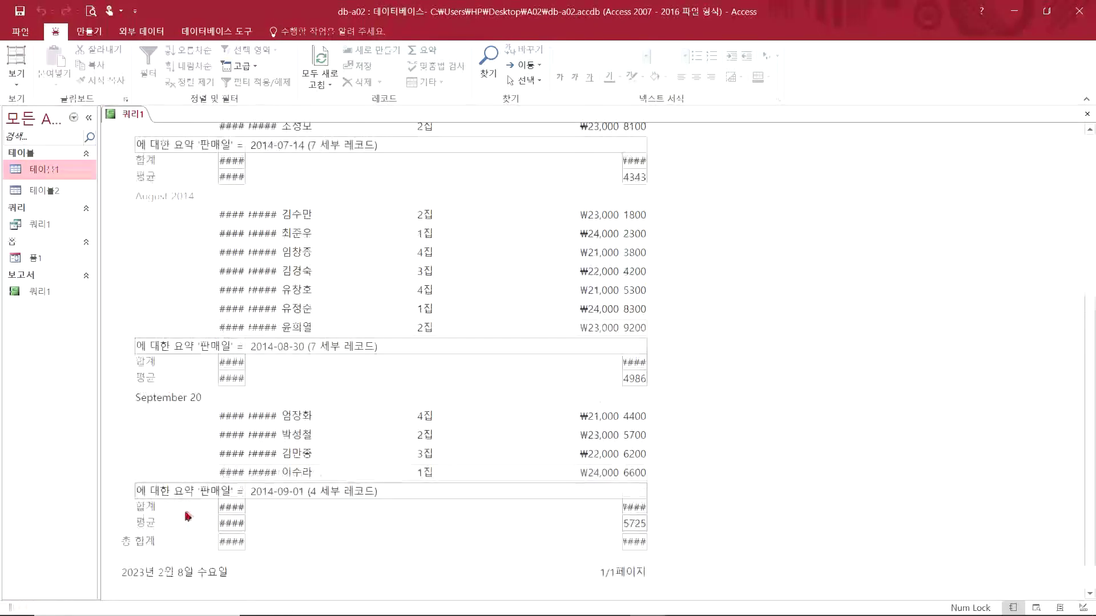
pyautogui.moveTo(74, 566); pyautogui.dragTo(239, 542)
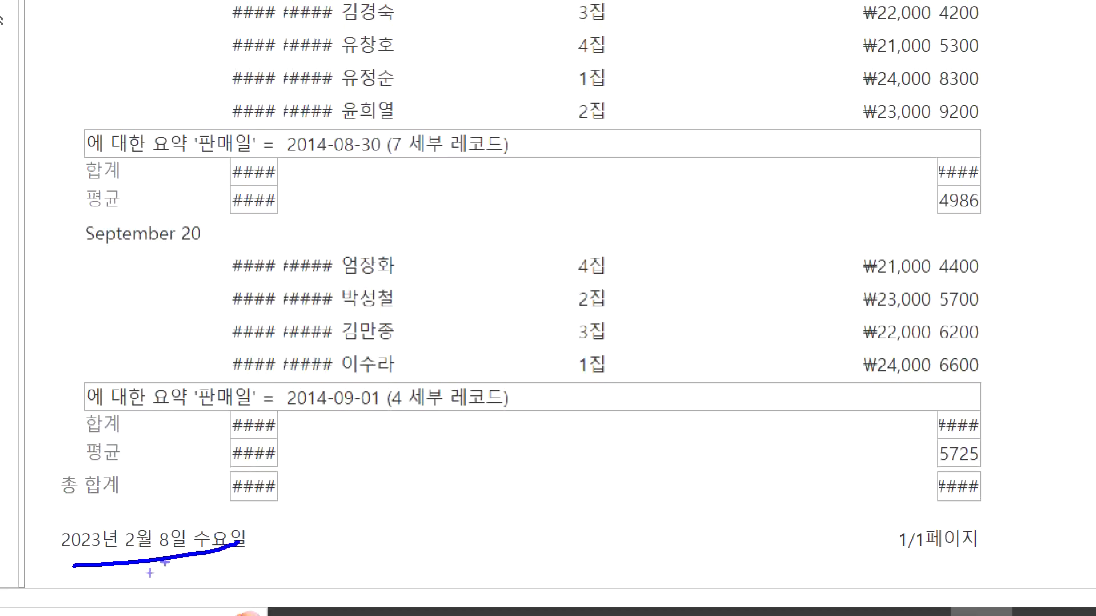
pyautogui.moveTo(876, 580); pyautogui.dragTo(1065, 547)
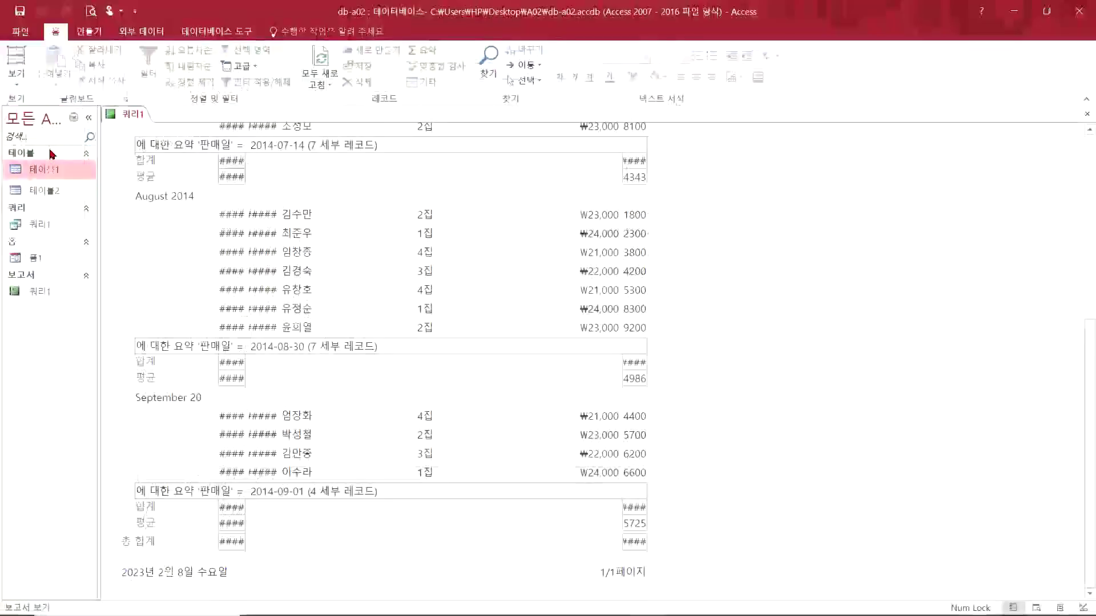
# In design view, delete the 판매일 바닥글 summary expression, the page footer's date and page number, and the report footer's 총 합계 row.
pyautogui.rightClick(121, 114)
pyautogui.click(169, 209)
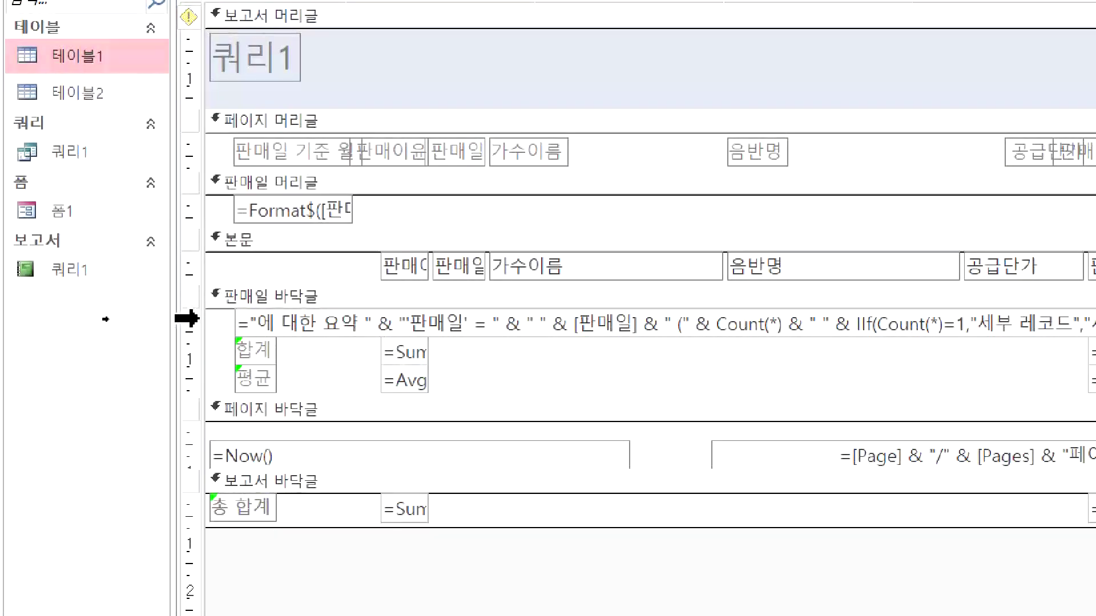
pyautogui.click(187, 319)
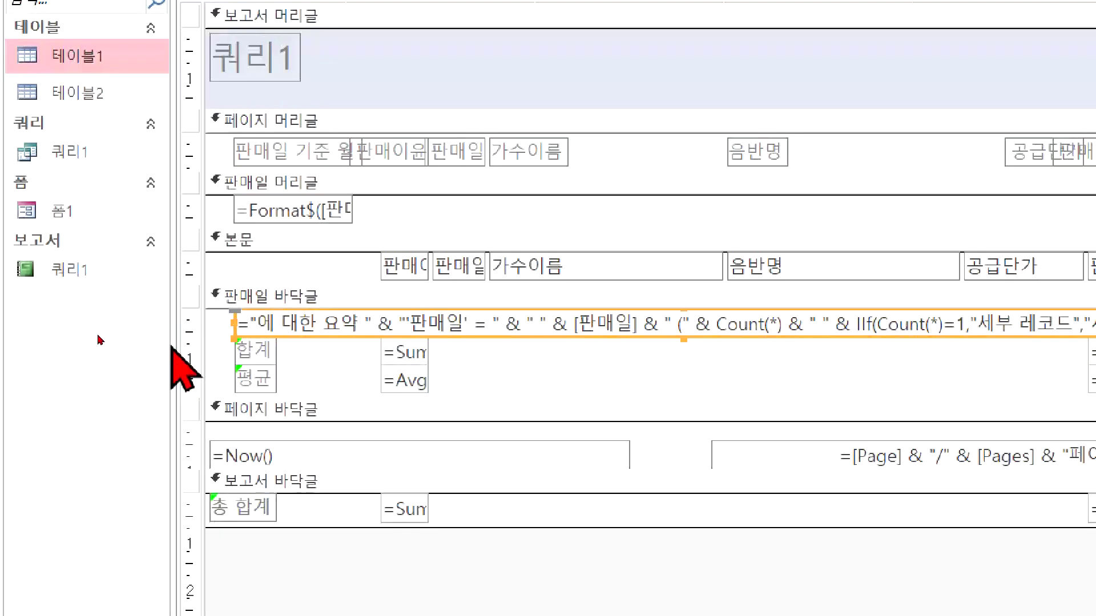
pyautogui.keyDown('shift'); pyautogui.click(191, 457); pyautogui.keyUp('shift')
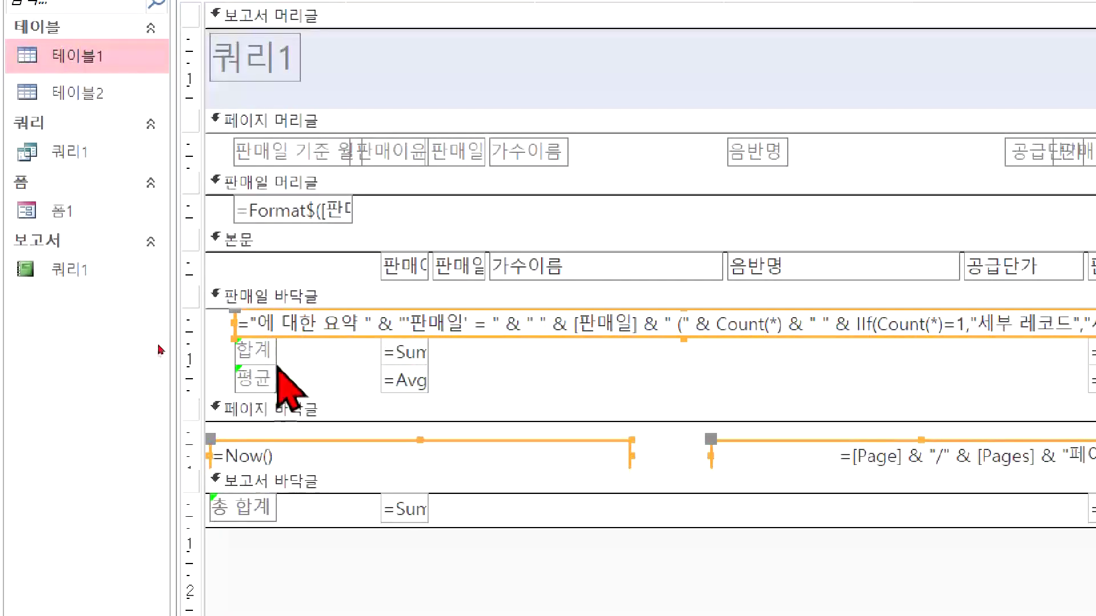
pyautogui.press('Delete')
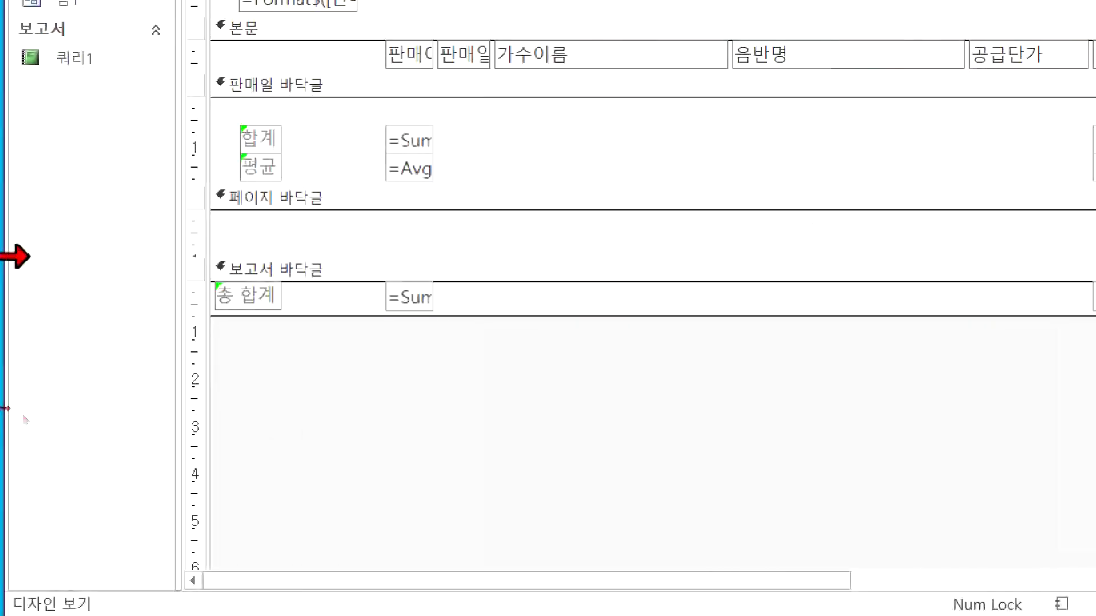
pyautogui.click(200, 300)
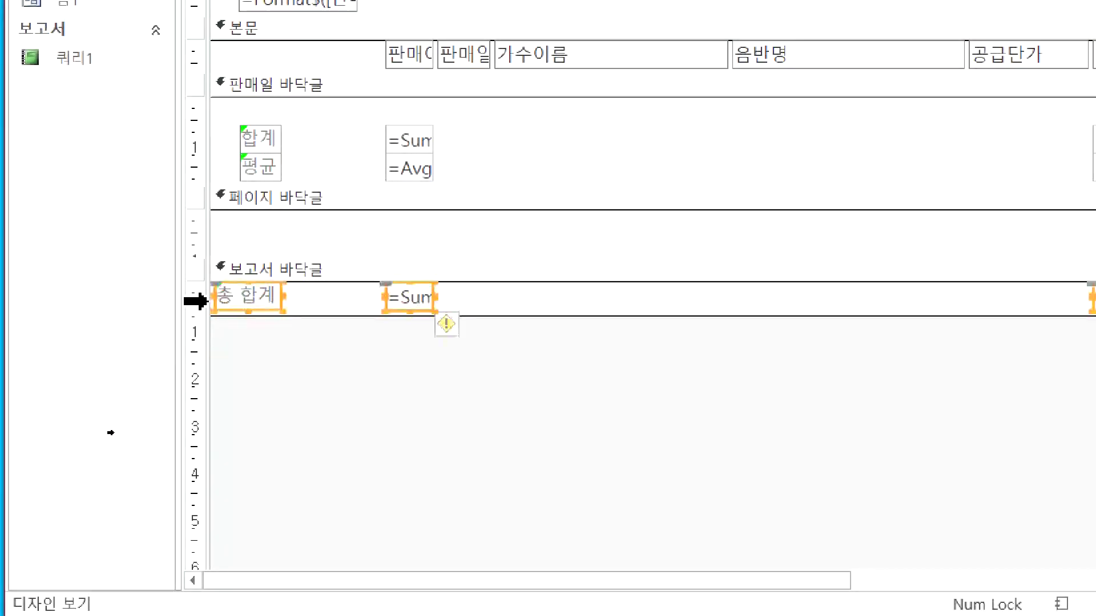
pyautogui.press('Delete')
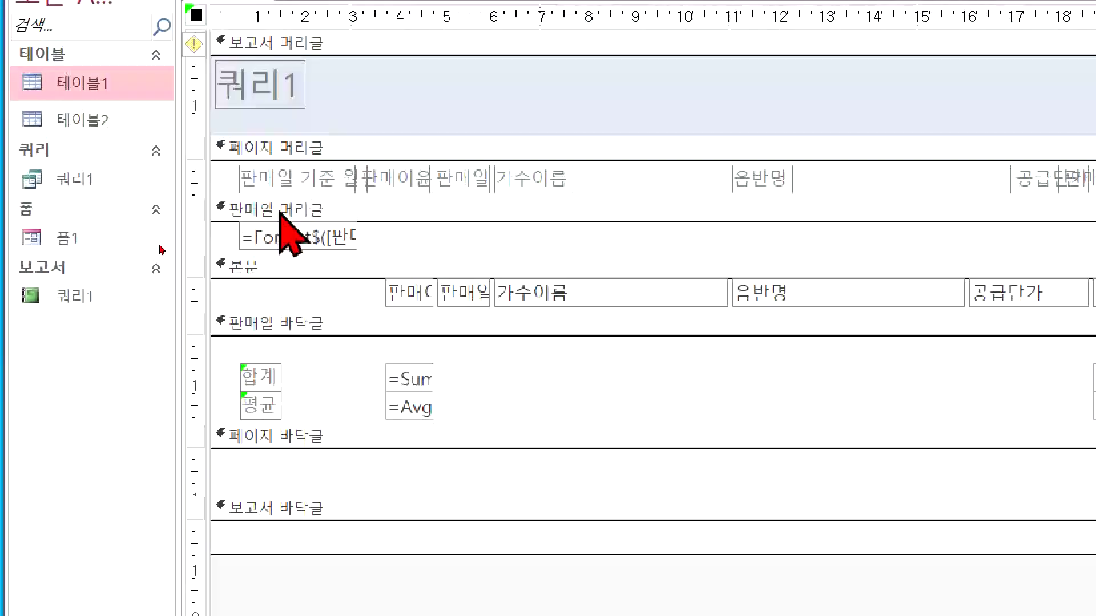
# Move the month Format$ text box from 판매일 머리글 into 본문, and the 평균 row from 판매일 바닥글 into 보고서 바닥글.
pyautogui.click(350, 245)
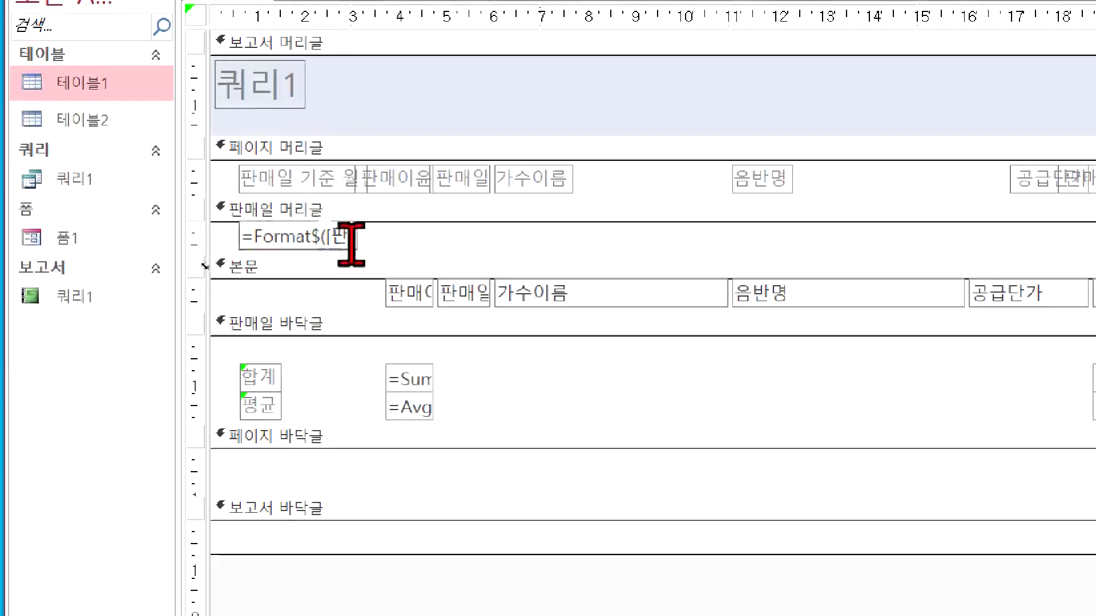
pyautogui.moveTo(277, 232); pyautogui.dragTo(379, 257)
pyautogui.click(298, 237)
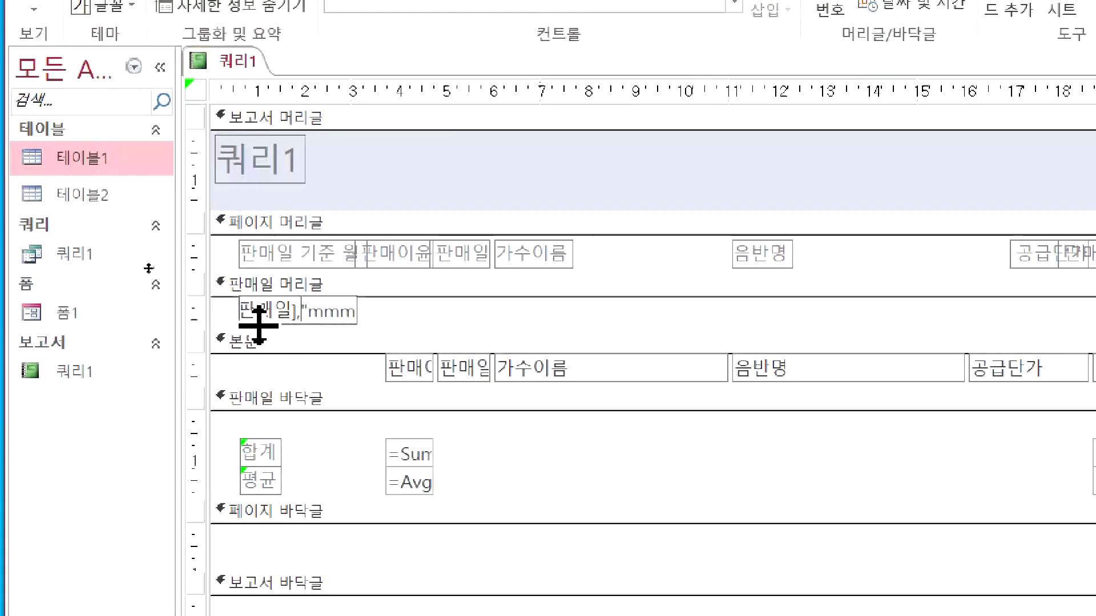
pyautogui.click(255, 315)
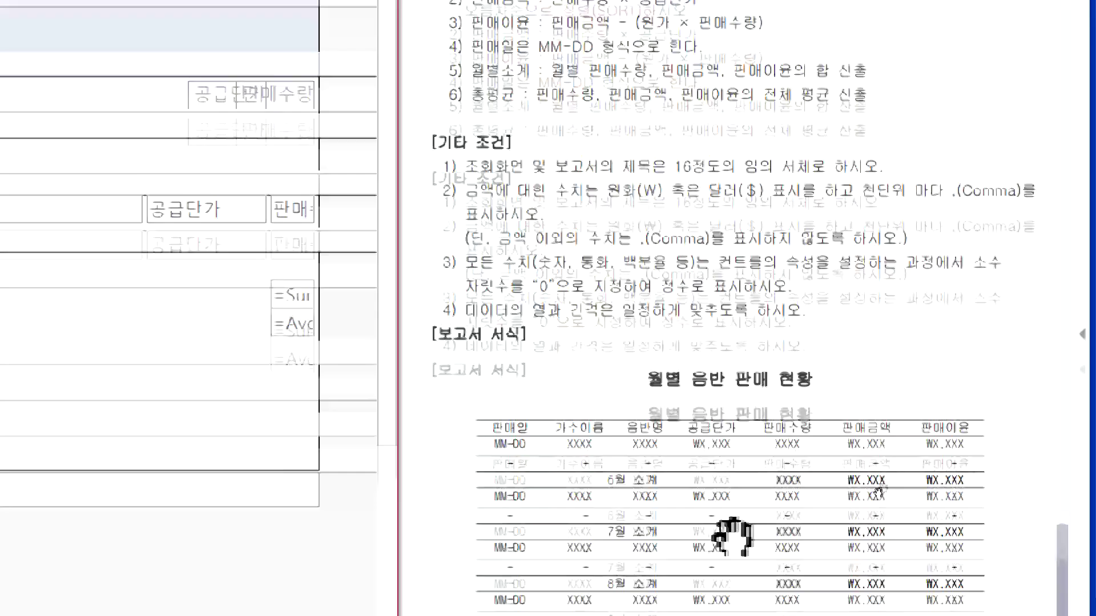
pyautogui.scroll(-1, 460, 391)
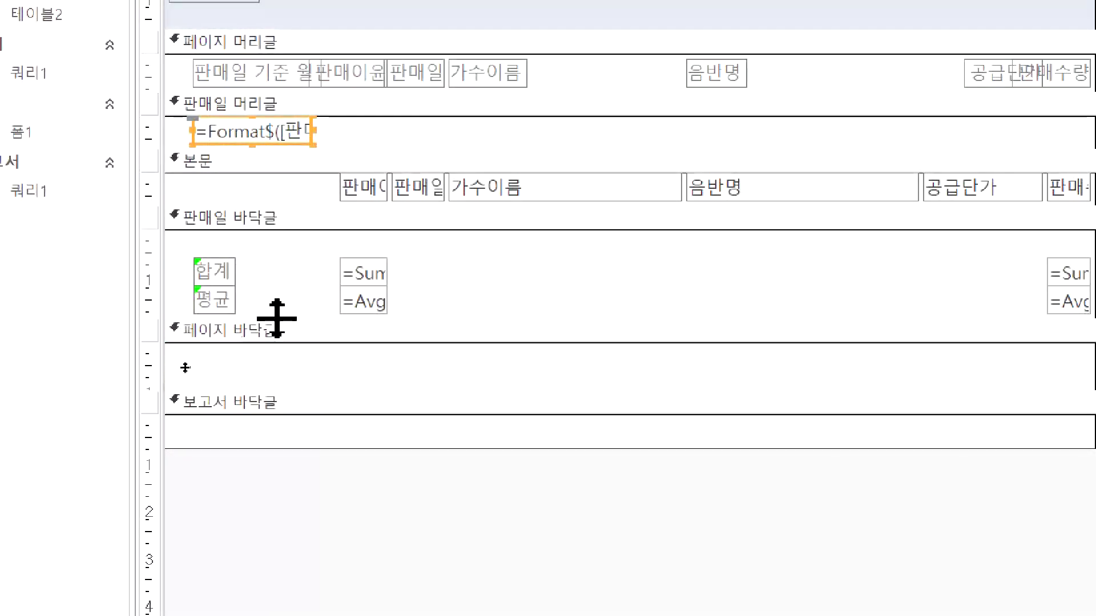
pyautogui.moveTo(208, 142); pyautogui.dragTo(211, 197)
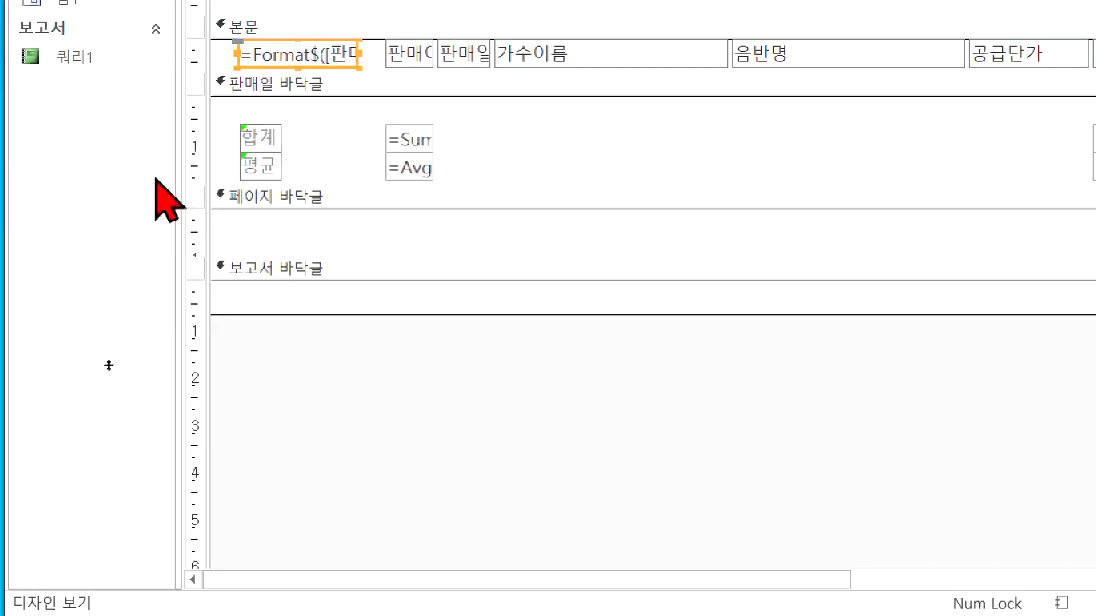
pyautogui.click(199, 164)
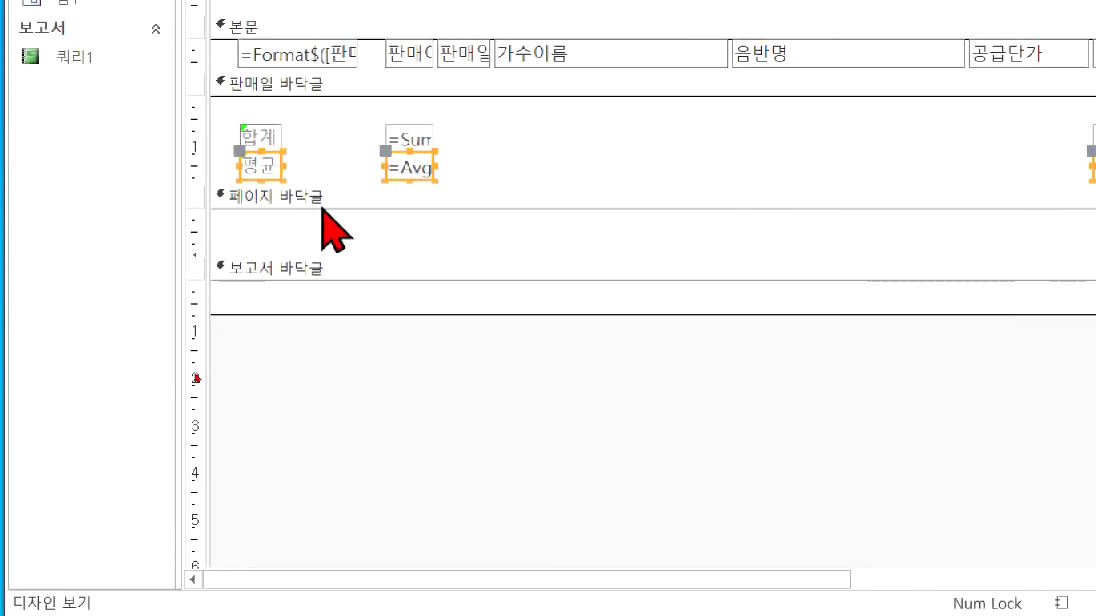
pyautogui.moveTo(279, 174); pyautogui.dragTo(280, 308)
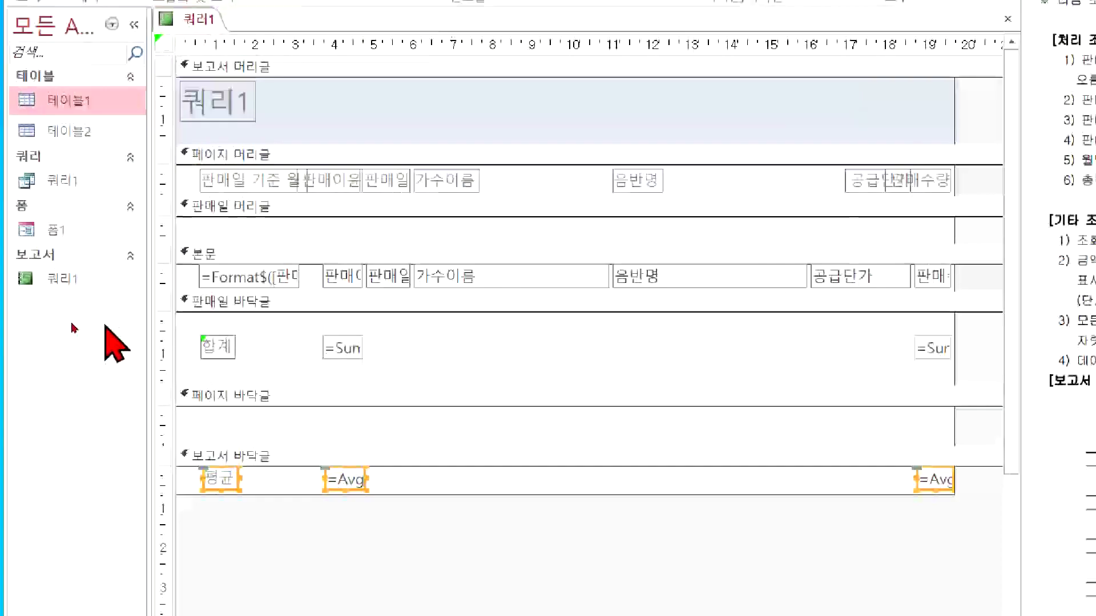
# Collapse the empty 판매일 머리글 and 페이지 바닥글 sections to zero height.
pyautogui.click(244, 241)
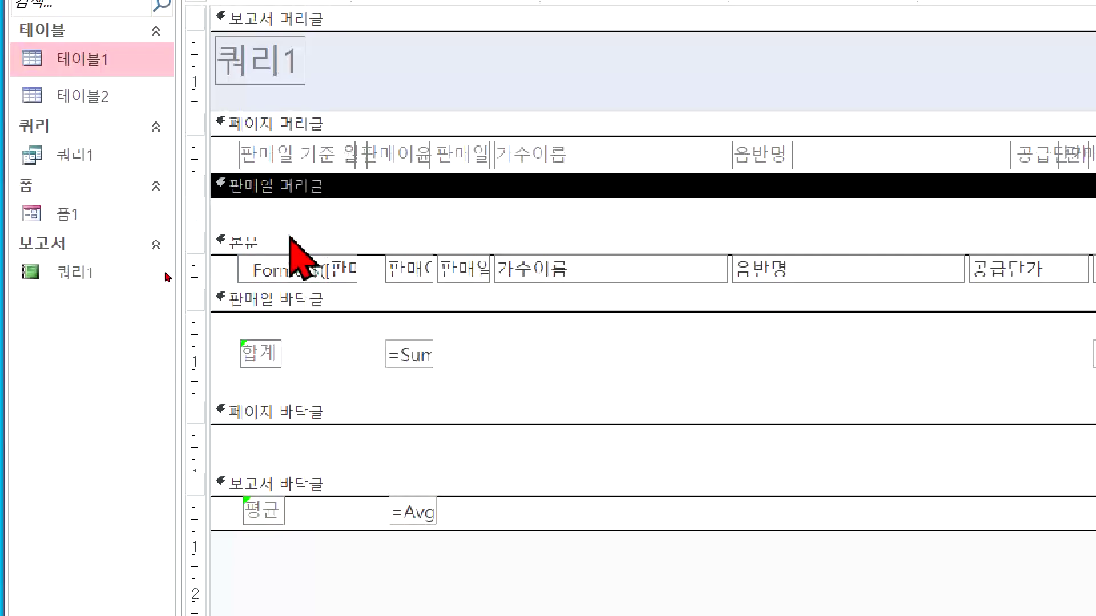
pyautogui.moveTo(286, 225); pyautogui.dragTo(289, 181)
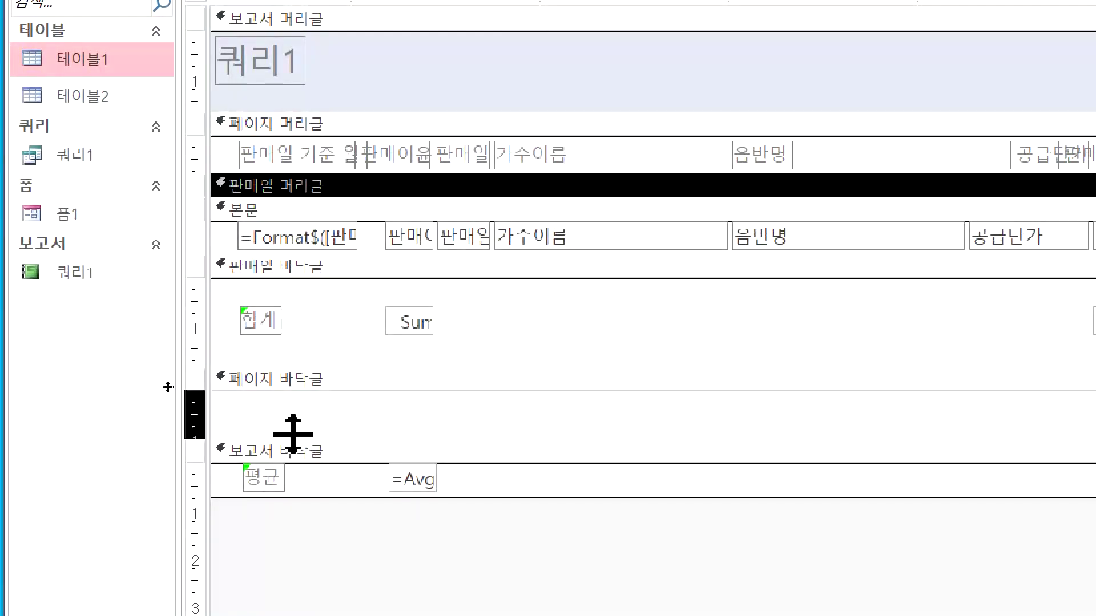
pyautogui.moveTo(293, 434); pyautogui.dragTo(293, 389)
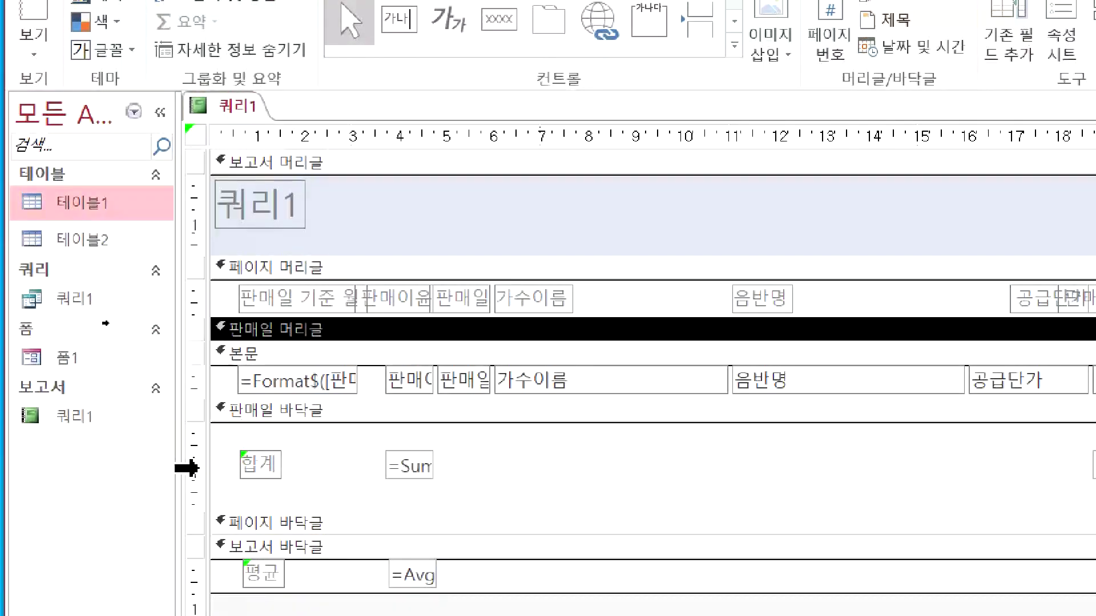
# Move the 합계 row up to the upper edge of 판매일 바닥글 and shrink the section to fit it.
pyautogui.click(191, 468)
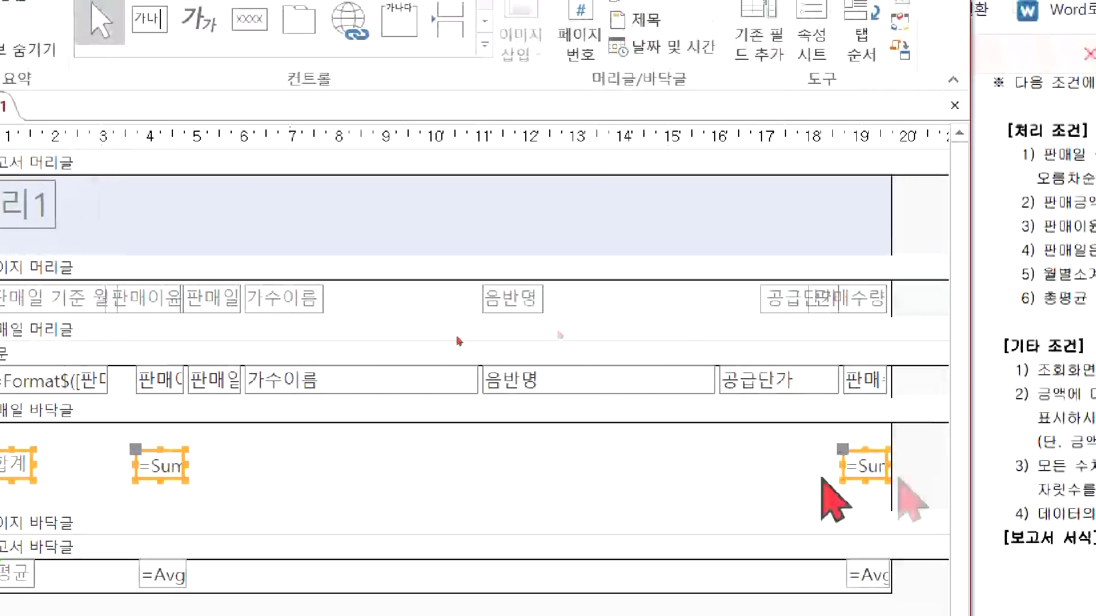
pyautogui.press('Up')
pyautogui.press('Up')
pyautogui.press('Up')
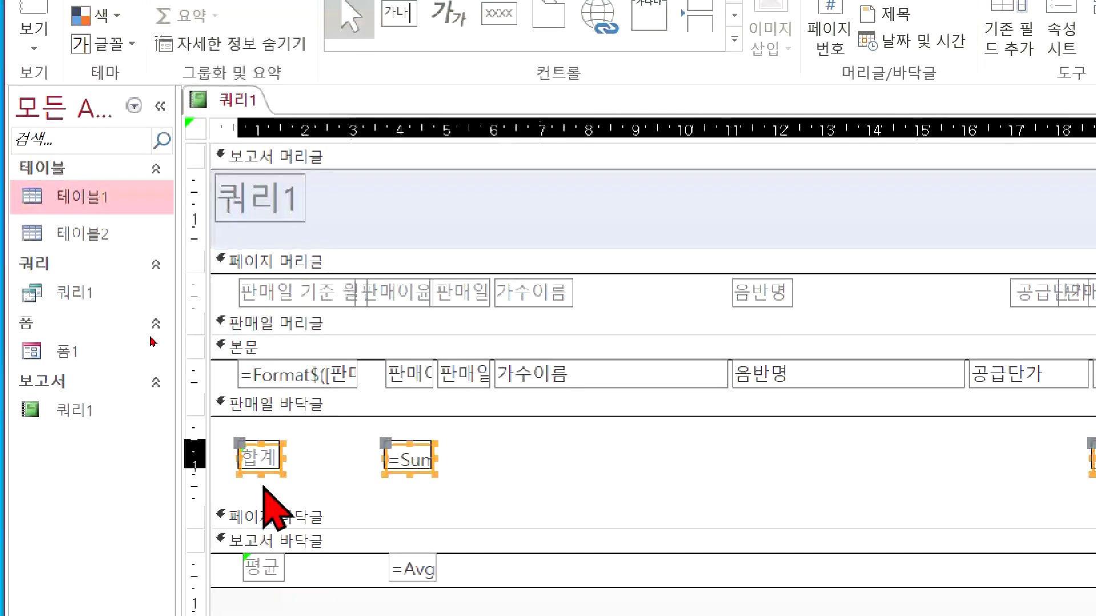
pyautogui.press('Up')
pyautogui.press('Up')
pyautogui.press('Up')
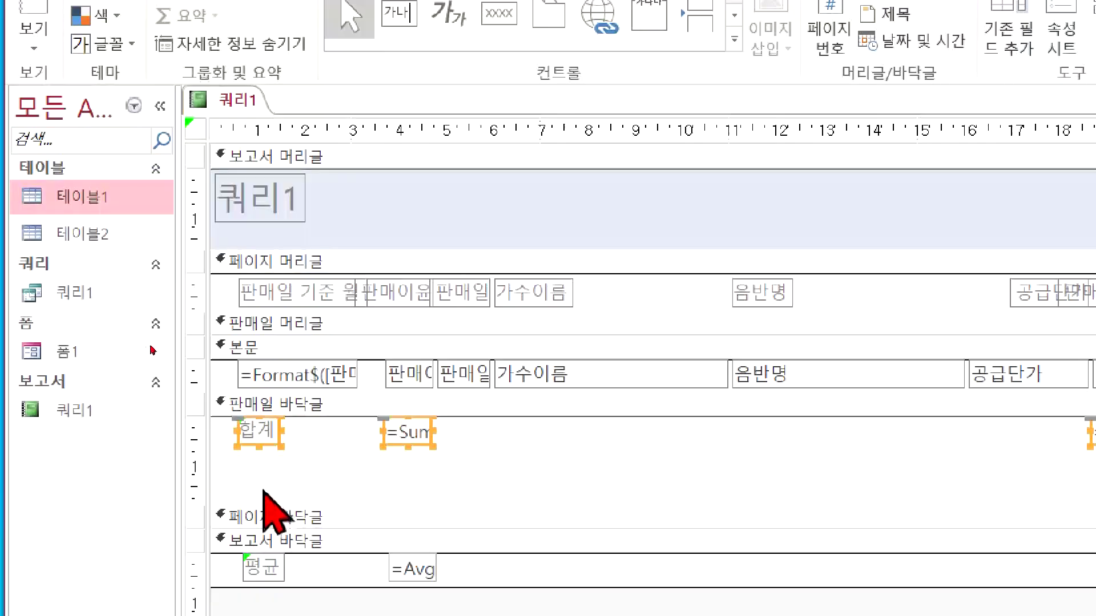
pyautogui.moveTo(265, 506); pyautogui.dragTo(307, 444)
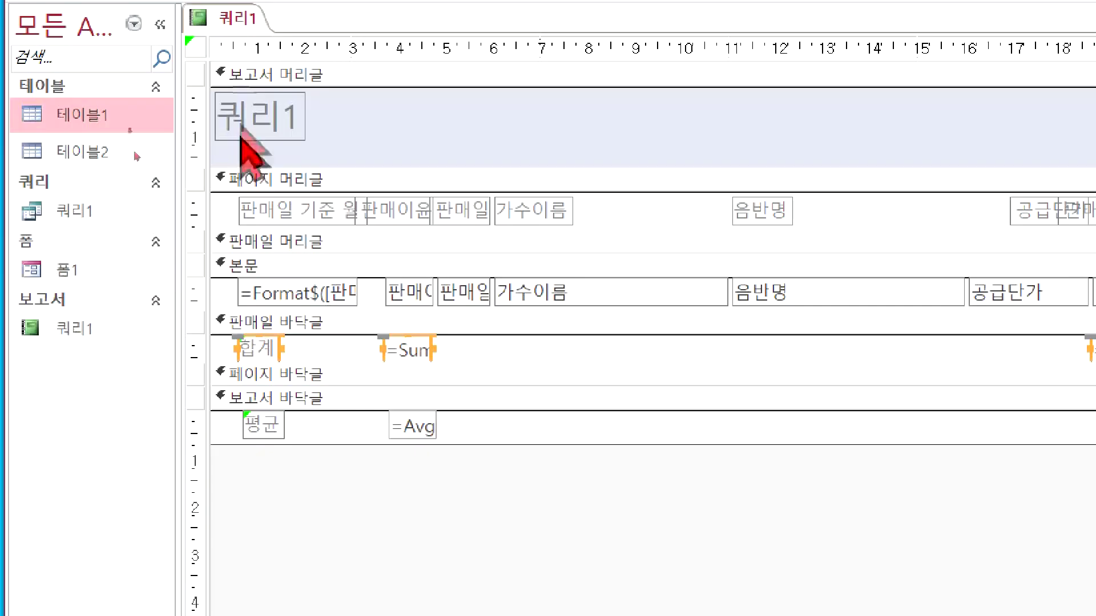
# View the report in layout view and compare the monthly 합계 rows and the final 평균 row with the form in db2.pdf.
pyautogui.rightClick(227, 100)
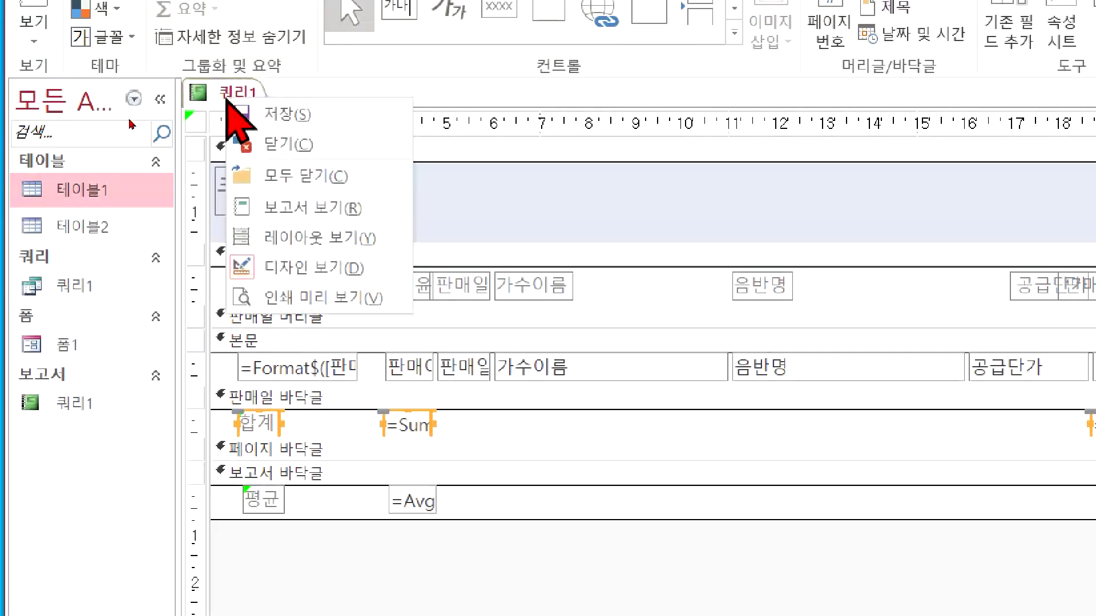
pyautogui.click(330, 237)
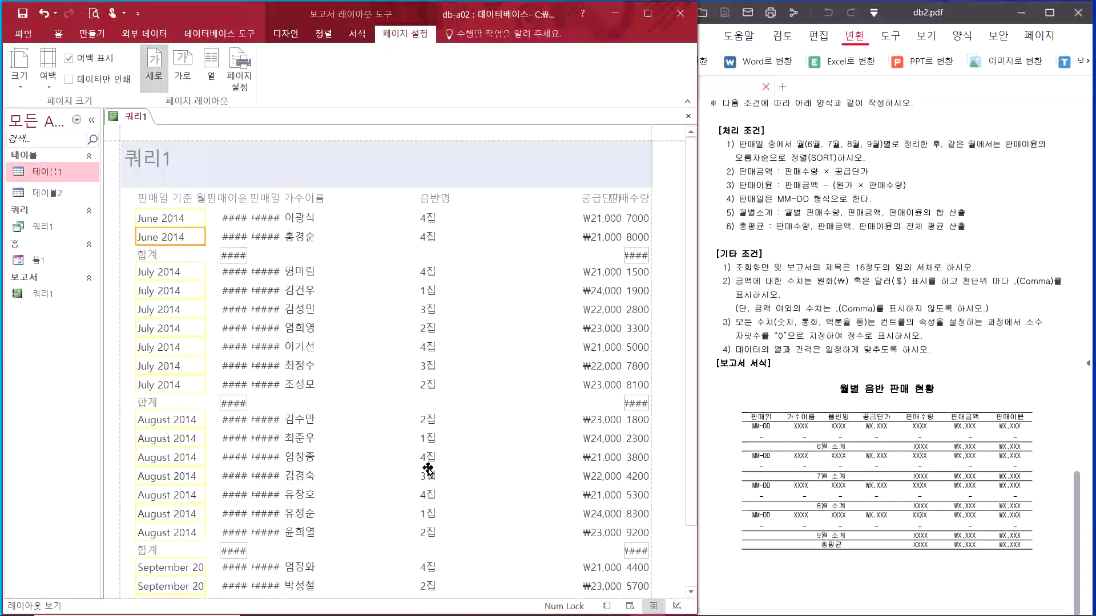
pyautogui.scroll(-3, 496, 453)
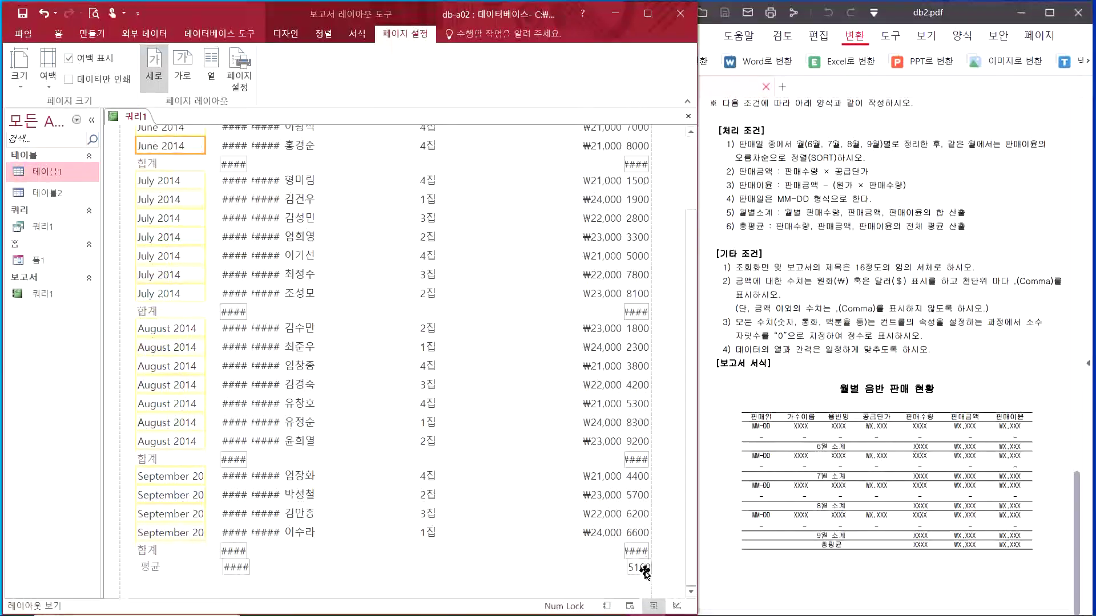
pyautogui.scroll(3, 578, 460)
pyautogui.scroll(-3, 577, 462)
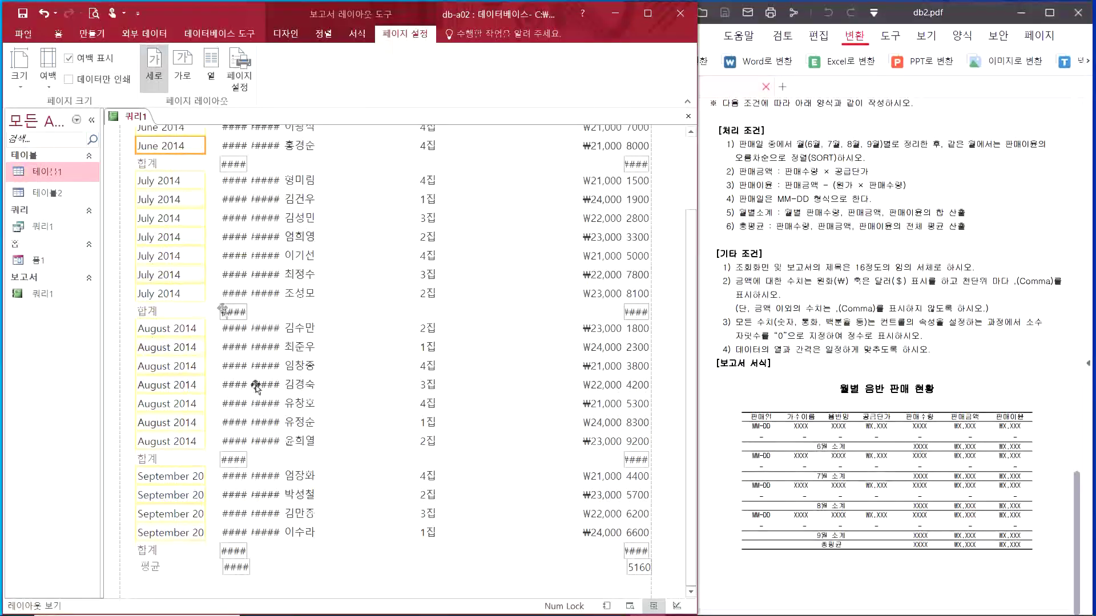
pyautogui.scroll(2, 372, 287)
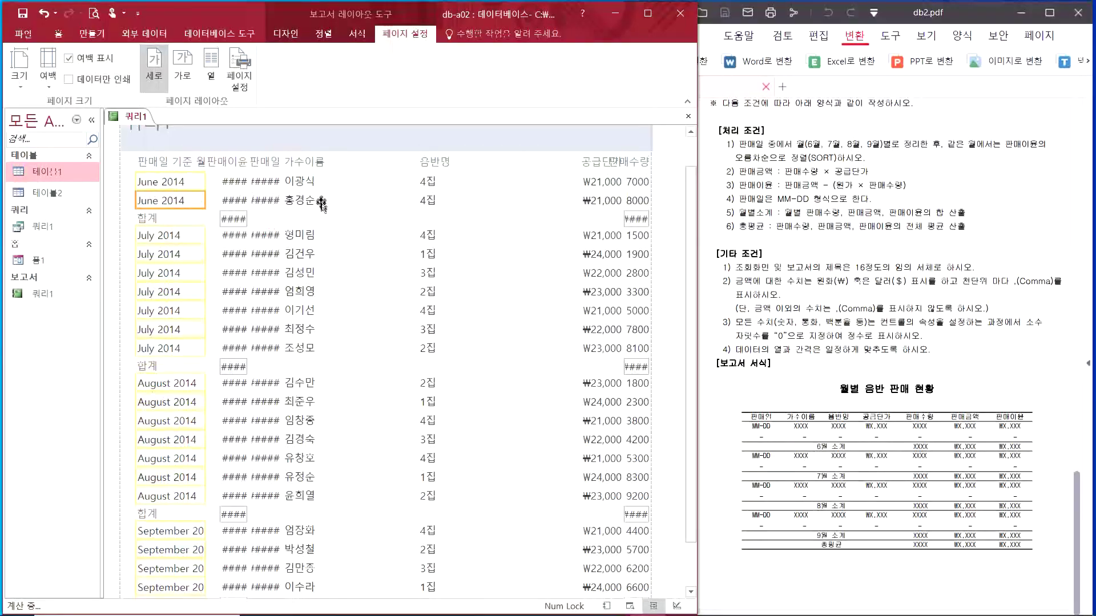
# Return to design view and set the control source of the 판매일 기준 월 text box in 본문 to 판매일.
pyautogui.rightClick(145, 119)
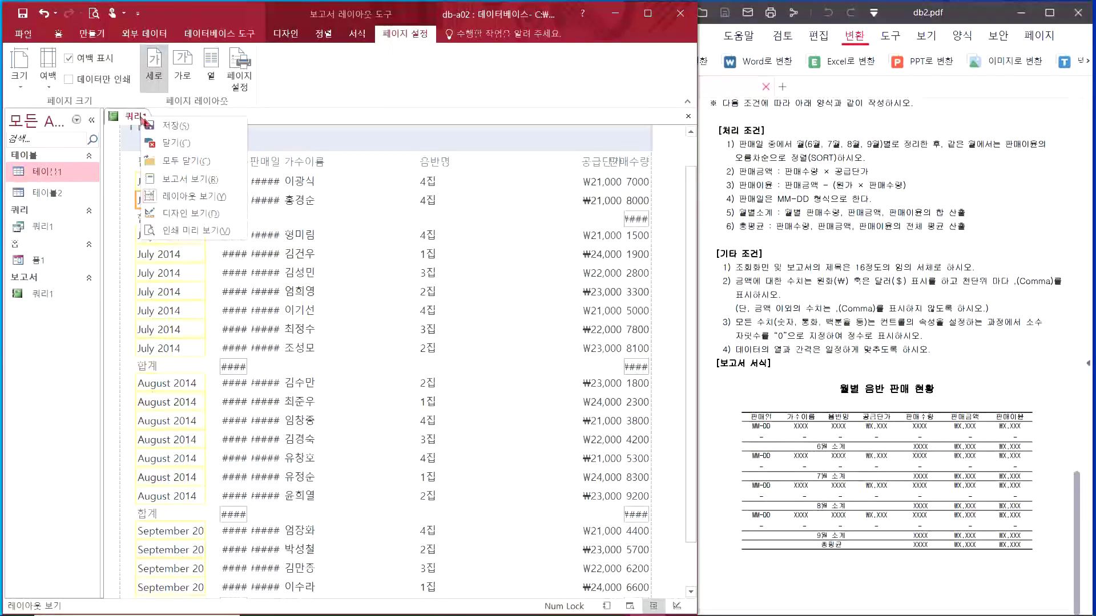
pyautogui.click(172, 208)
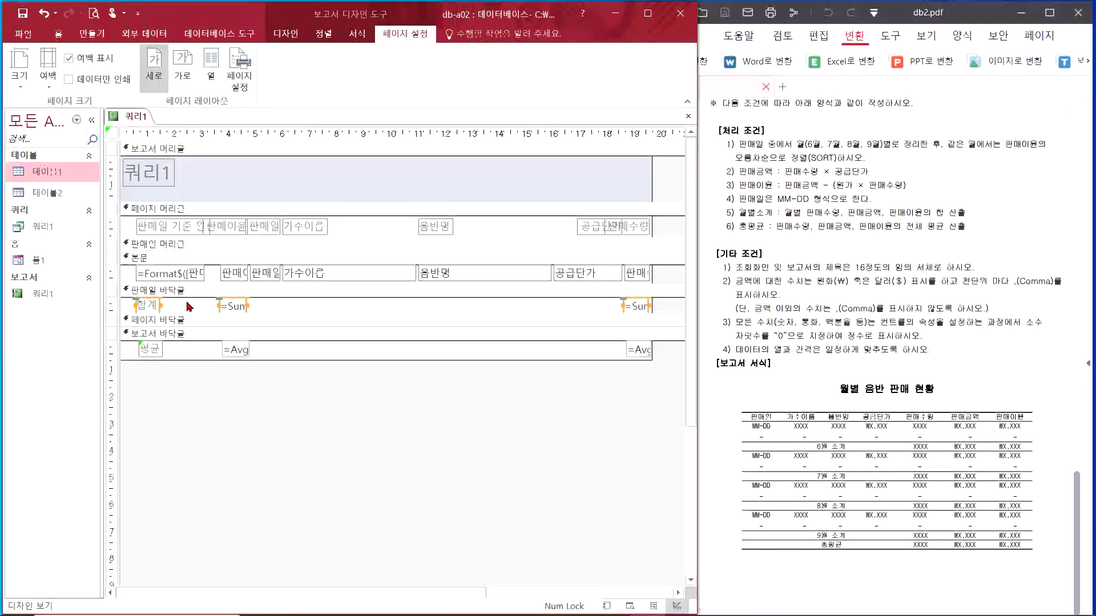
pyautogui.click(169, 275)
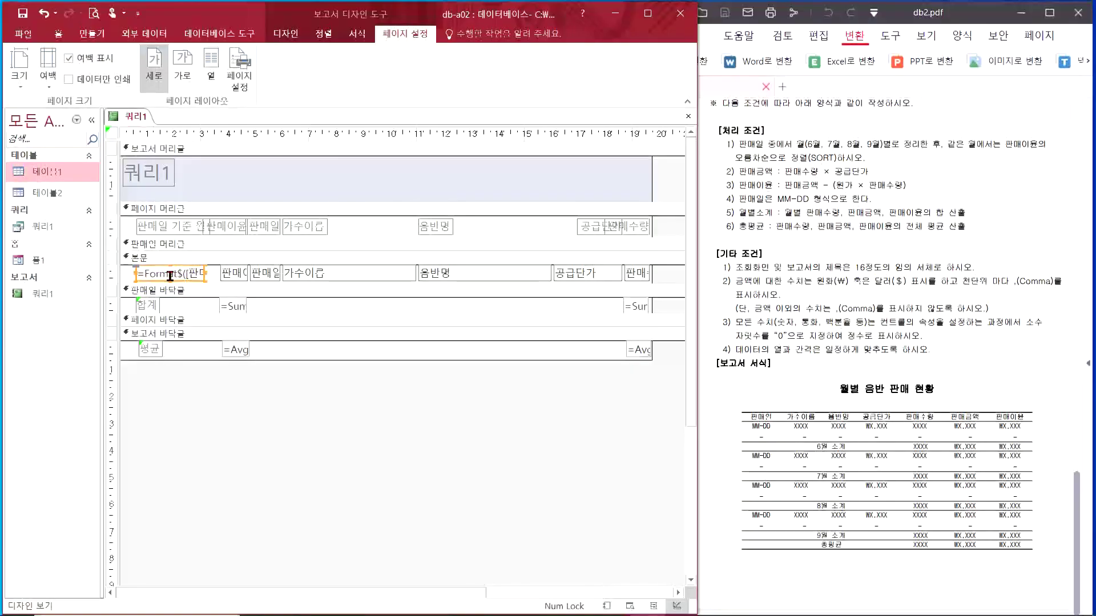
pyautogui.click(647, 13)
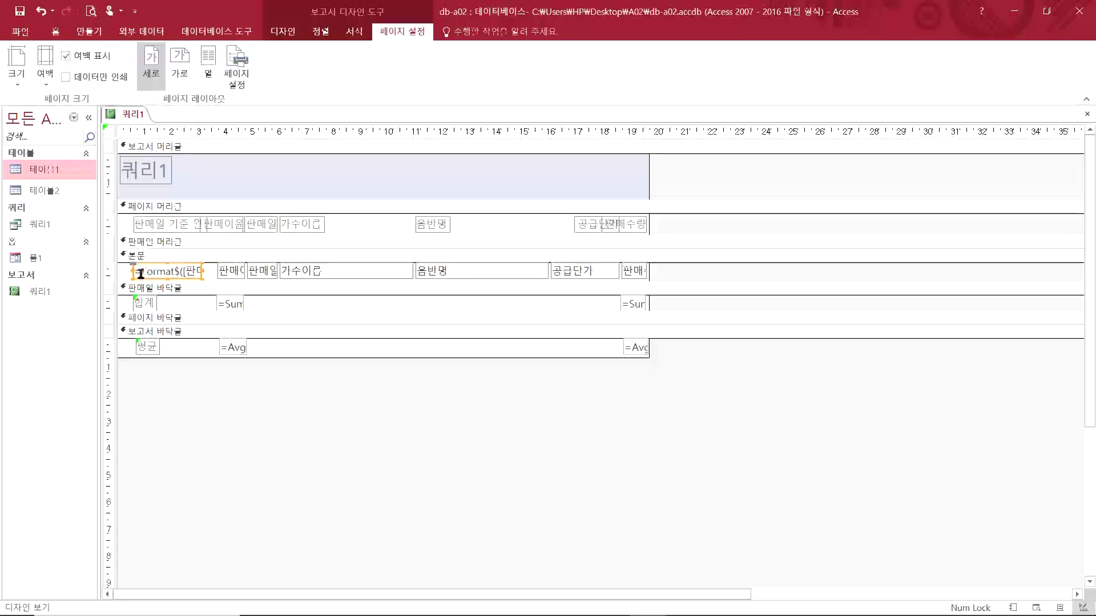
pyautogui.click(278, 31)
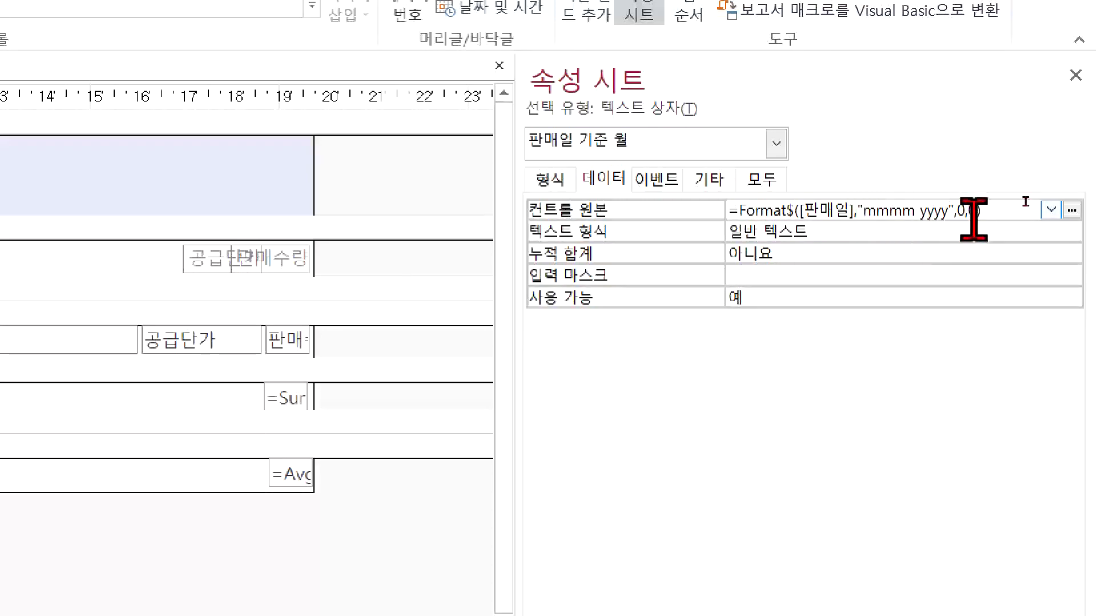
pyautogui.click(1051, 209)
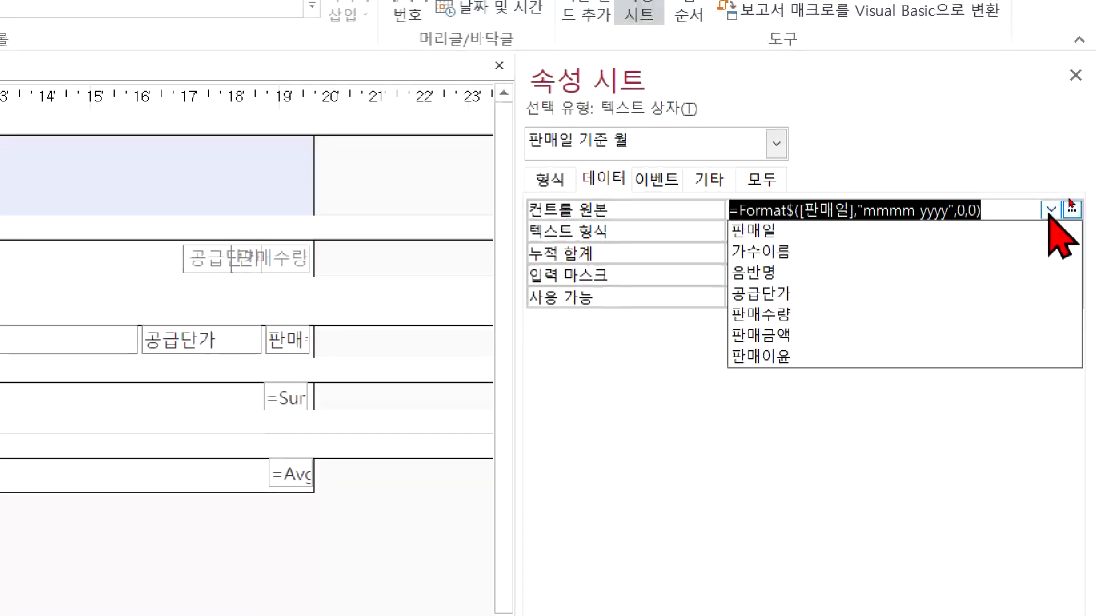
pyautogui.click(747, 238)
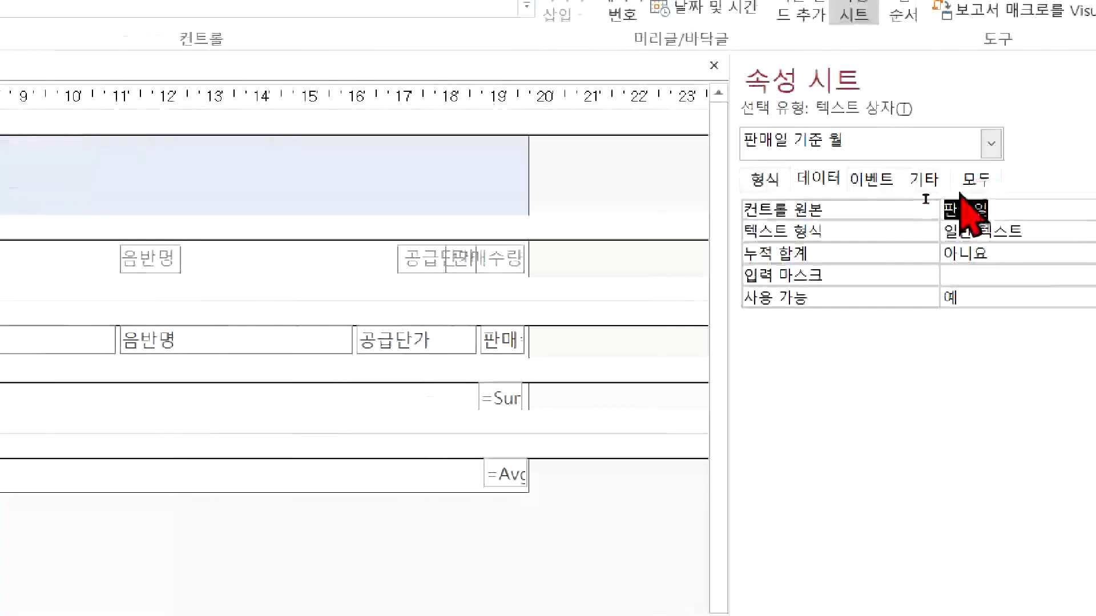
# Set the 판매일 기준 월 text box's format to the MM-DD form required by db2.pdf.
pyautogui.click(645, 181)
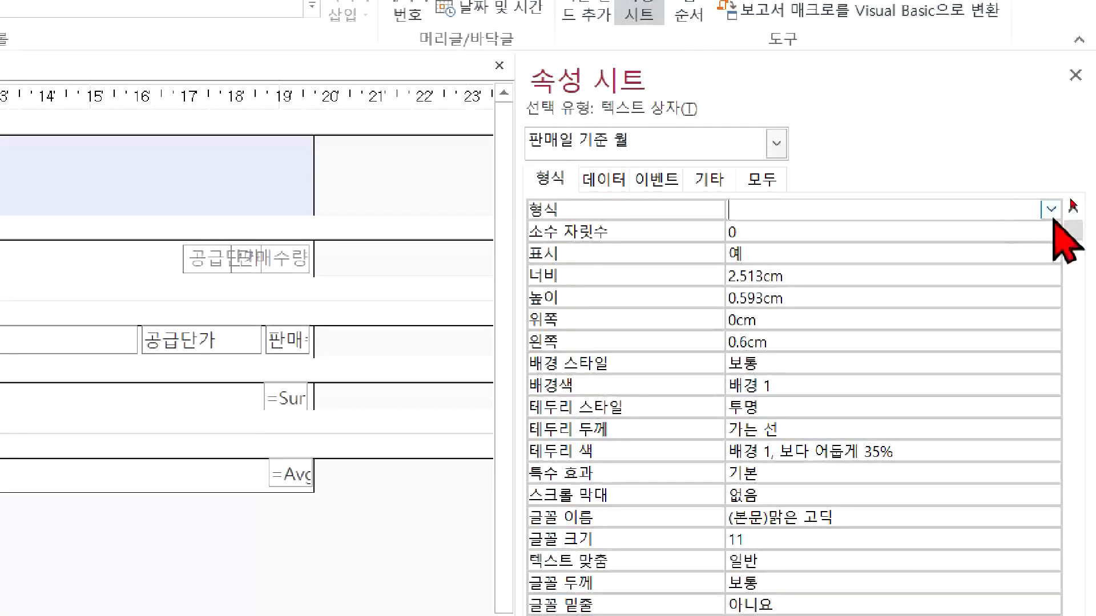
pyautogui.click(1051, 210)
pyautogui.click(1050, 209)
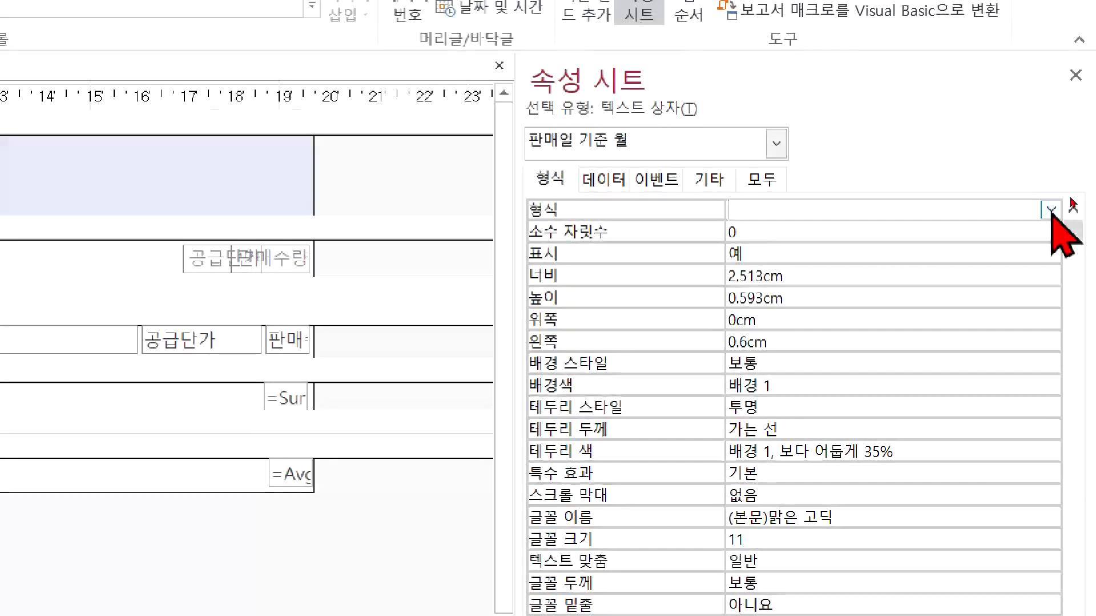
pyautogui.write('dd')
pyautogui.press('Return')
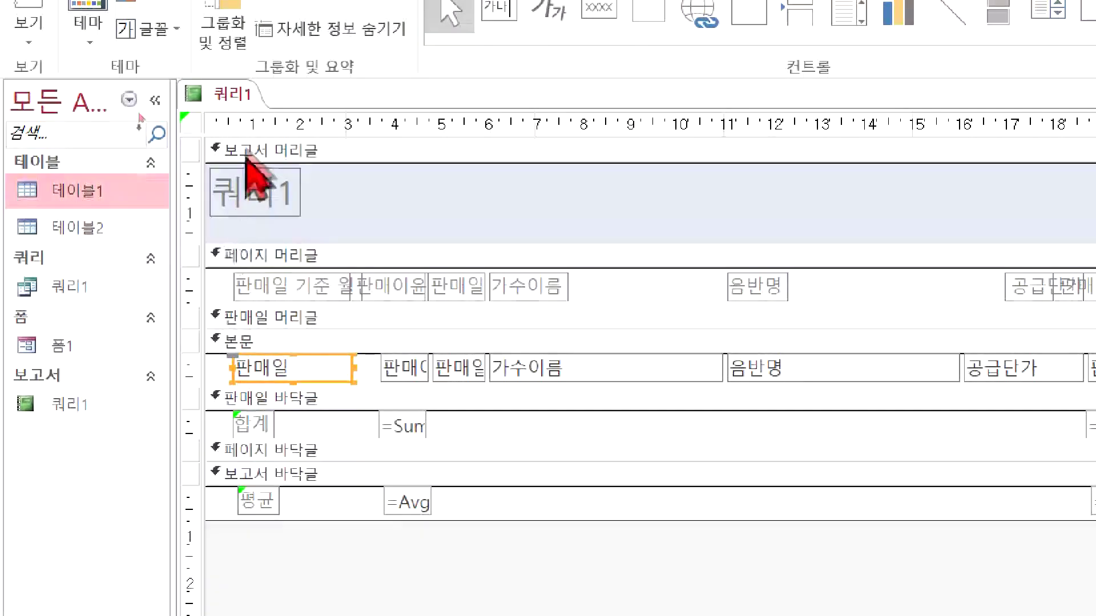
# View the report in layout view to check the date format of the first column and return to design view.
pyautogui.rightClick(242, 85)
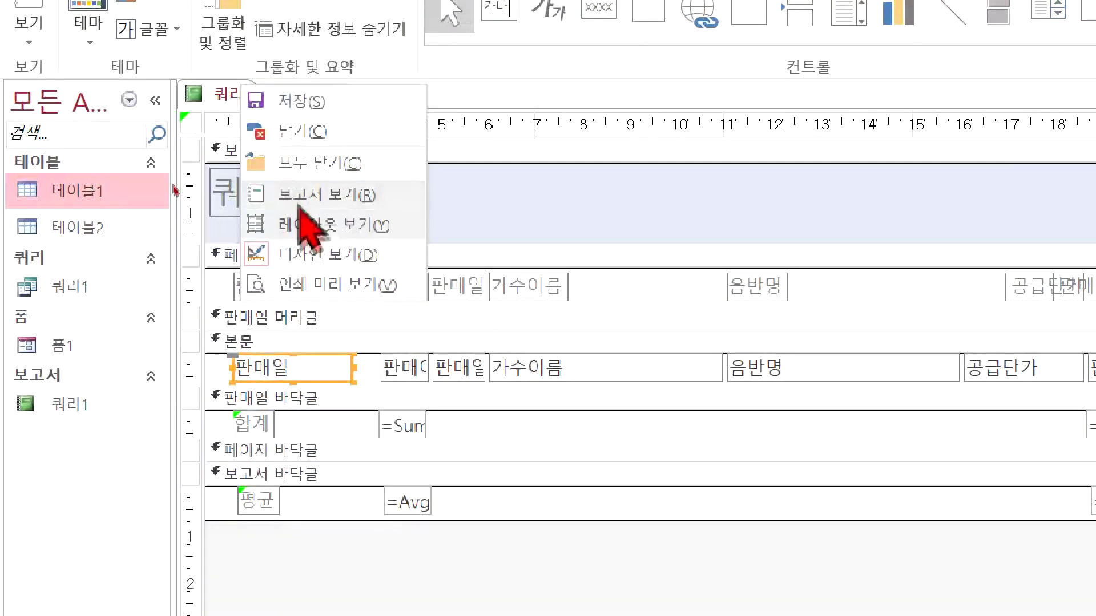
pyautogui.click(307, 226)
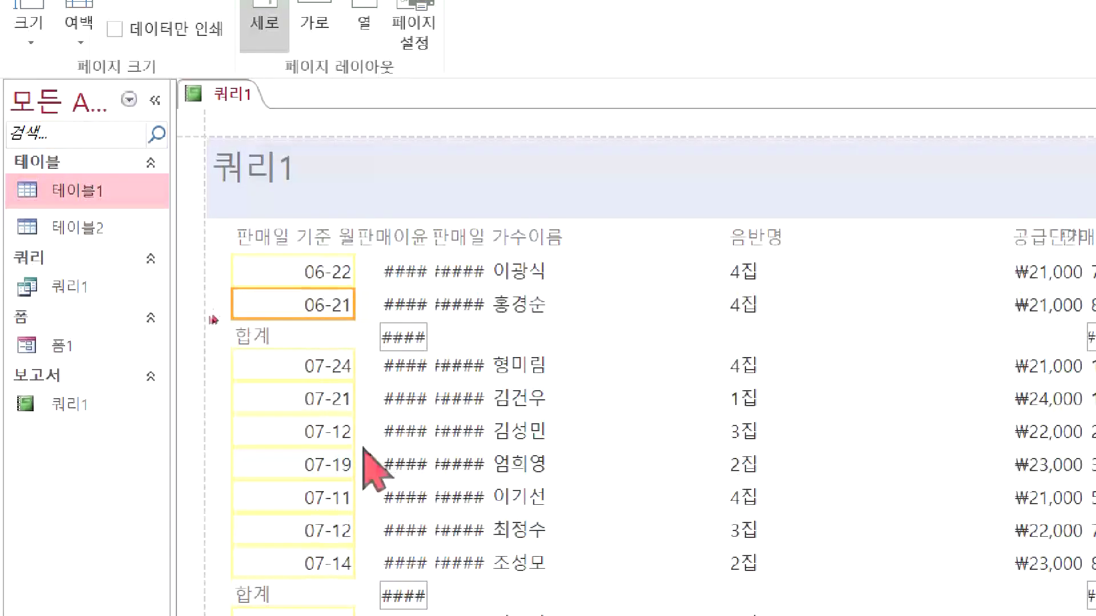
pyautogui.rightClick(234, 98)
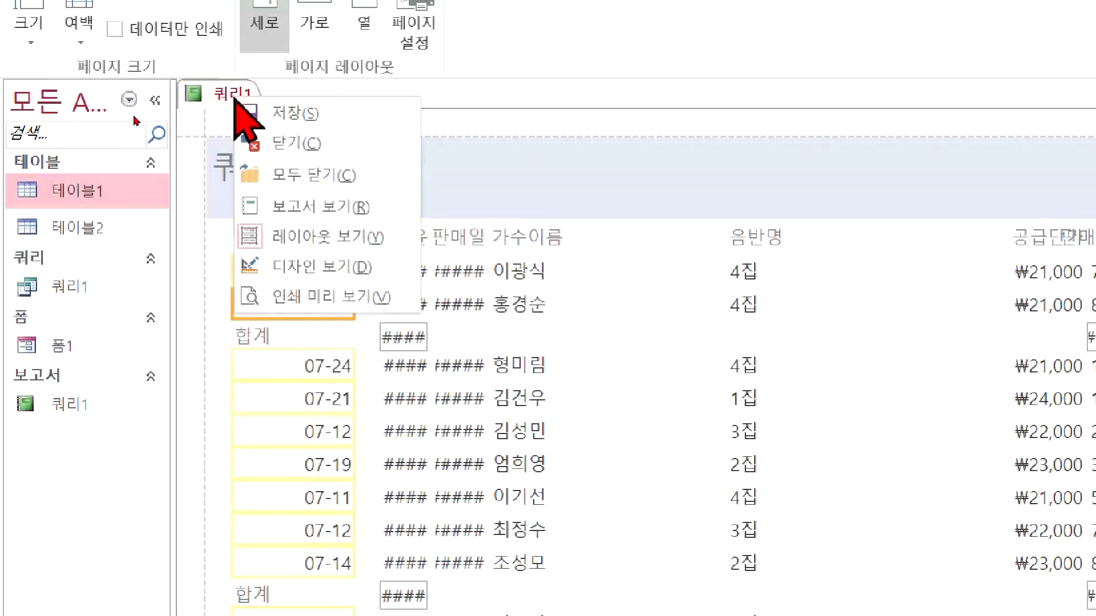
pyautogui.click(292, 268)
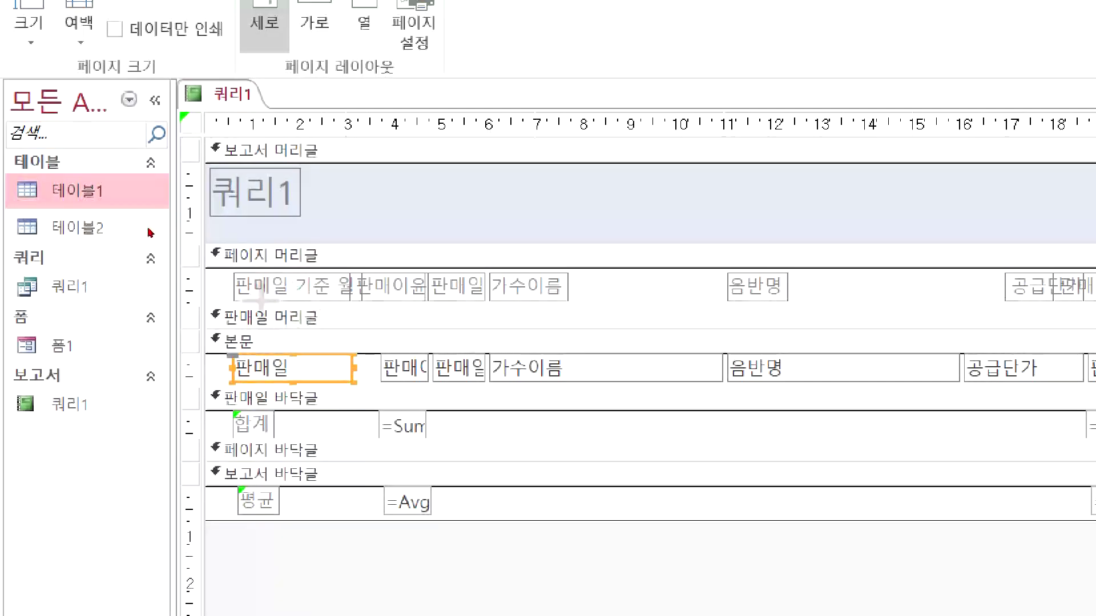
# Change the 판매일 기준 월 label in 페이지 머리글 to 판매일 and left-align it with the first 판매일 text box in 본문.
pyautogui.click(261, 294)
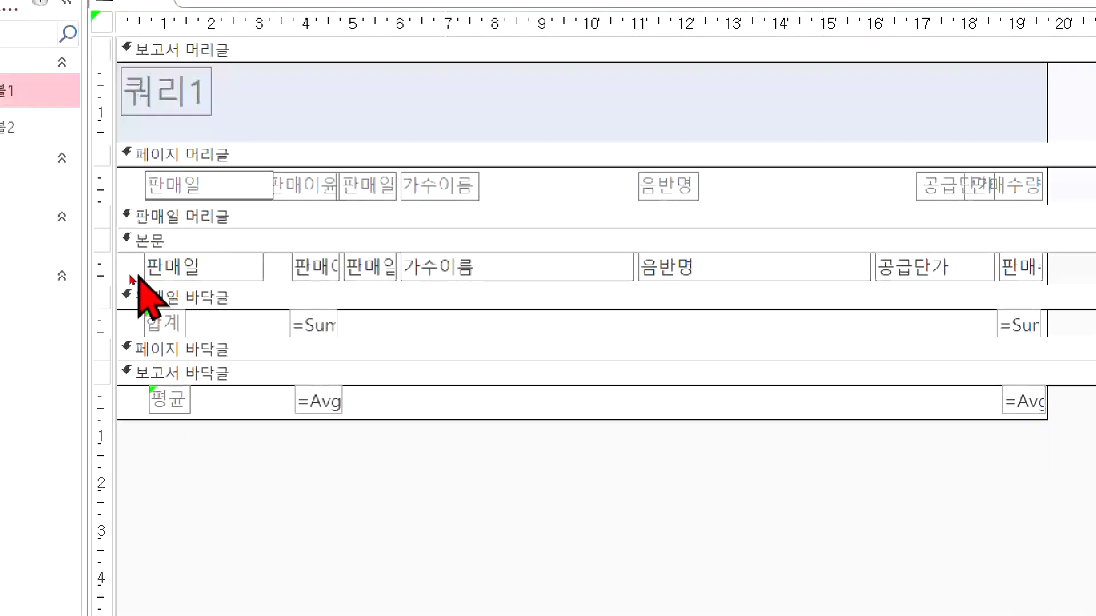
pyautogui.moveTo(126, 175); pyautogui.dragTo(149, 217)
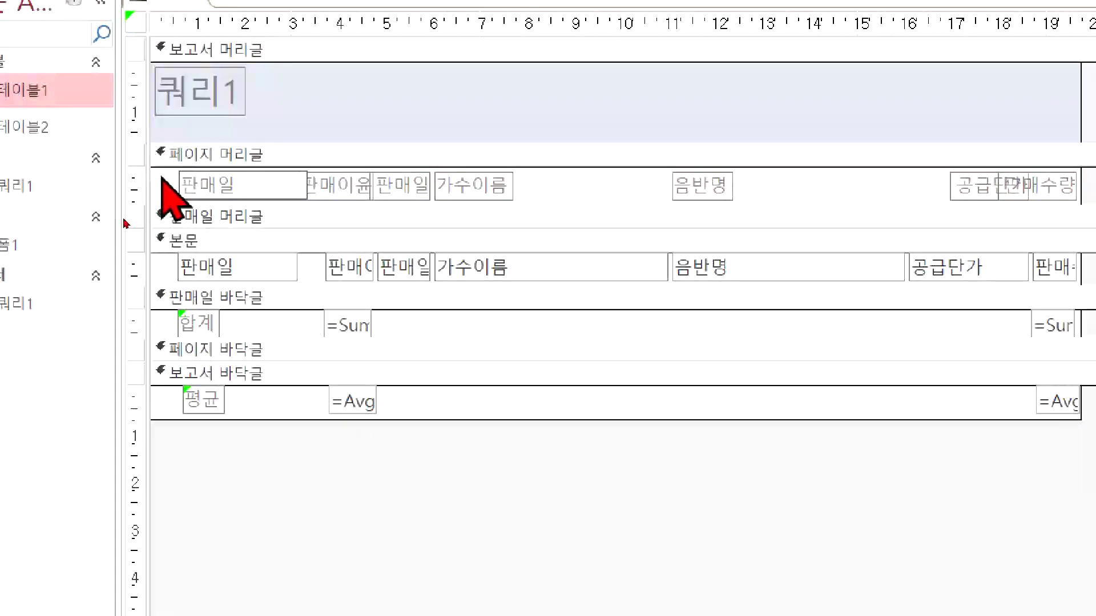
pyautogui.moveTo(208, 266); pyautogui.dragTo(213, 281)
pyautogui.moveTo(162, 175); pyautogui.dragTo(230, 283)
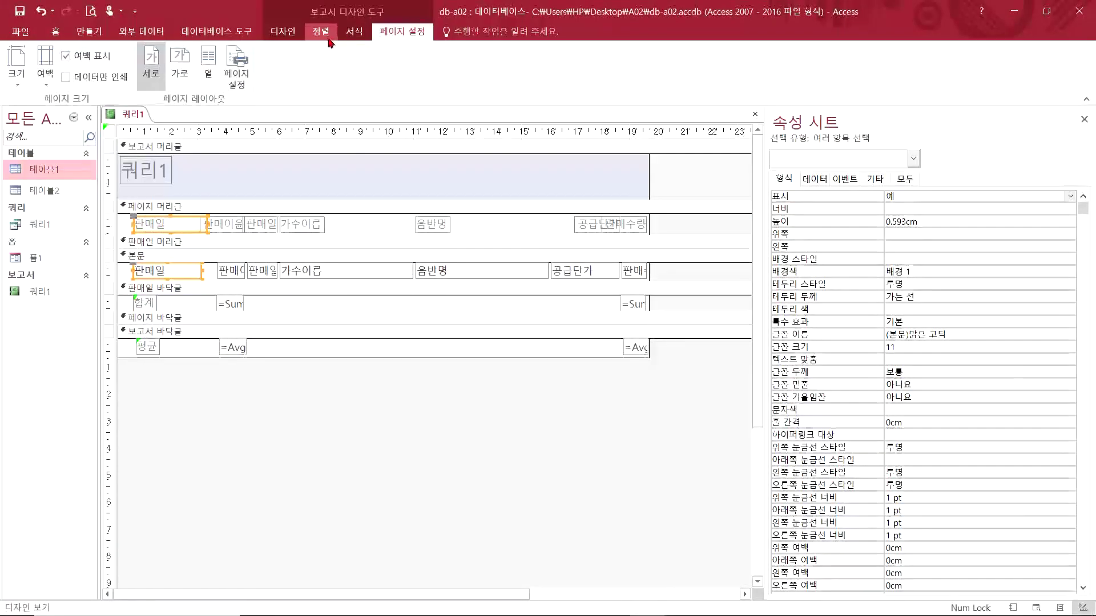
pyautogui.click(325, 33)
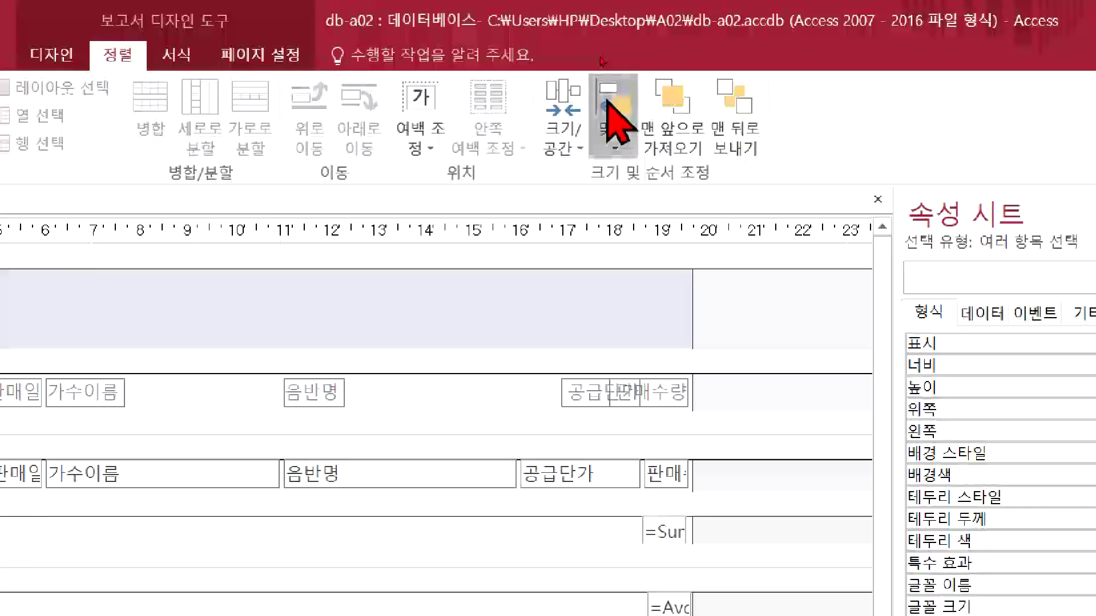
pyautogui.click(602, 59)
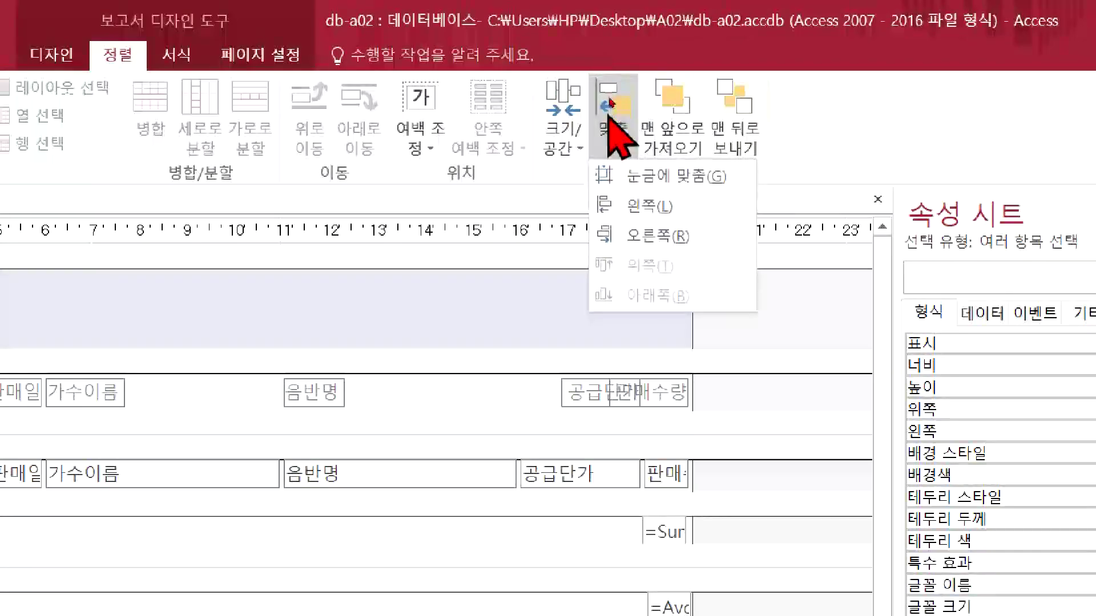
pyautogui.click(634, 205)
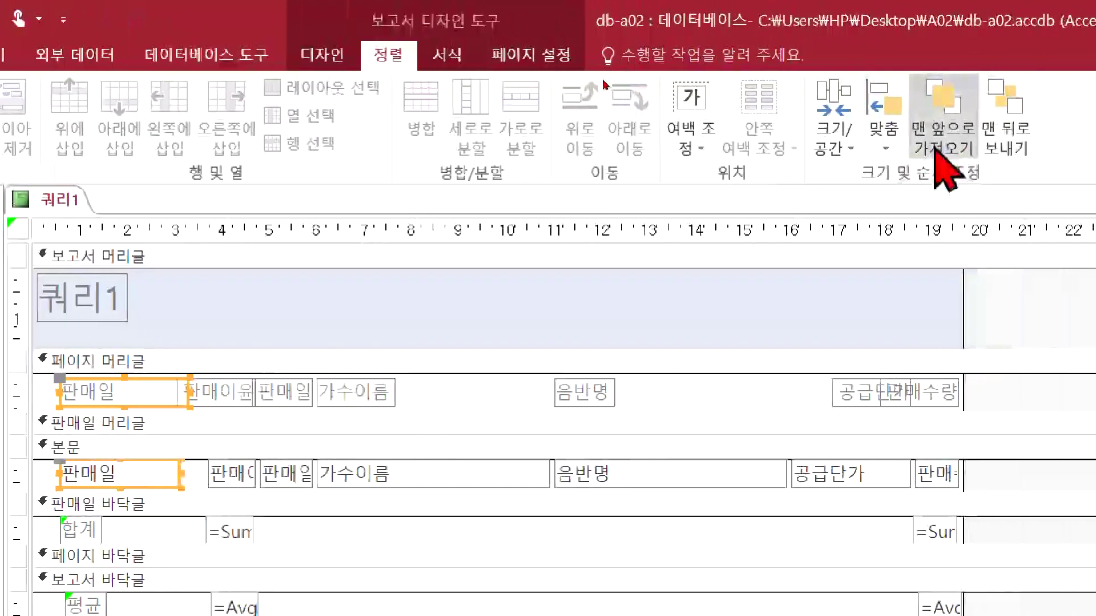
# Match the first-column 판매일 label and text box to the widest width and narrow both to about 2.2 cm.
pyautogui.click(831, 134)
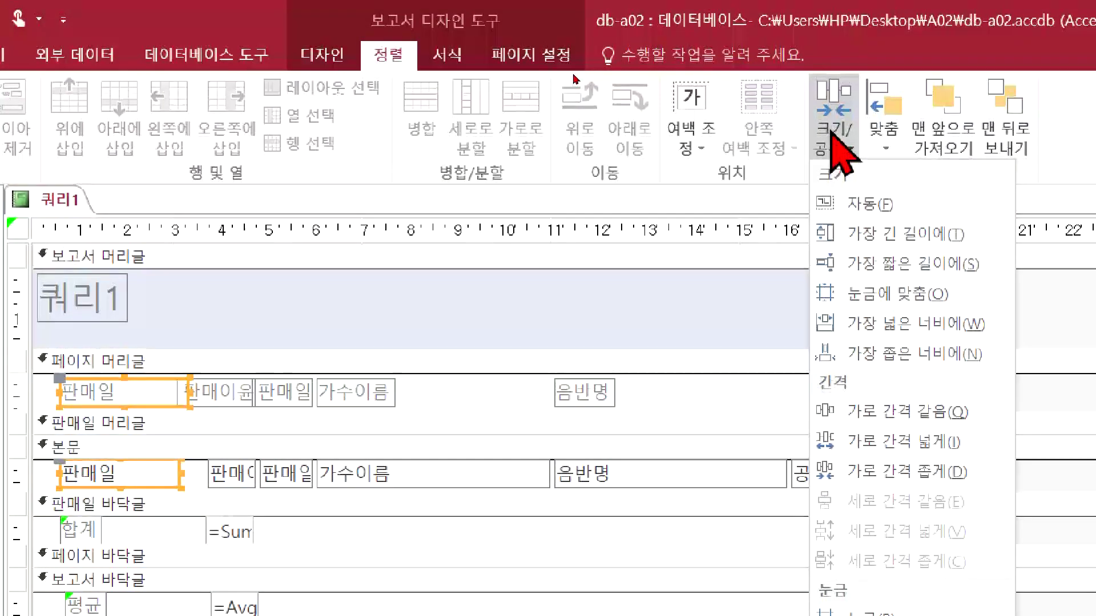
pyautogui.click(886, 330)
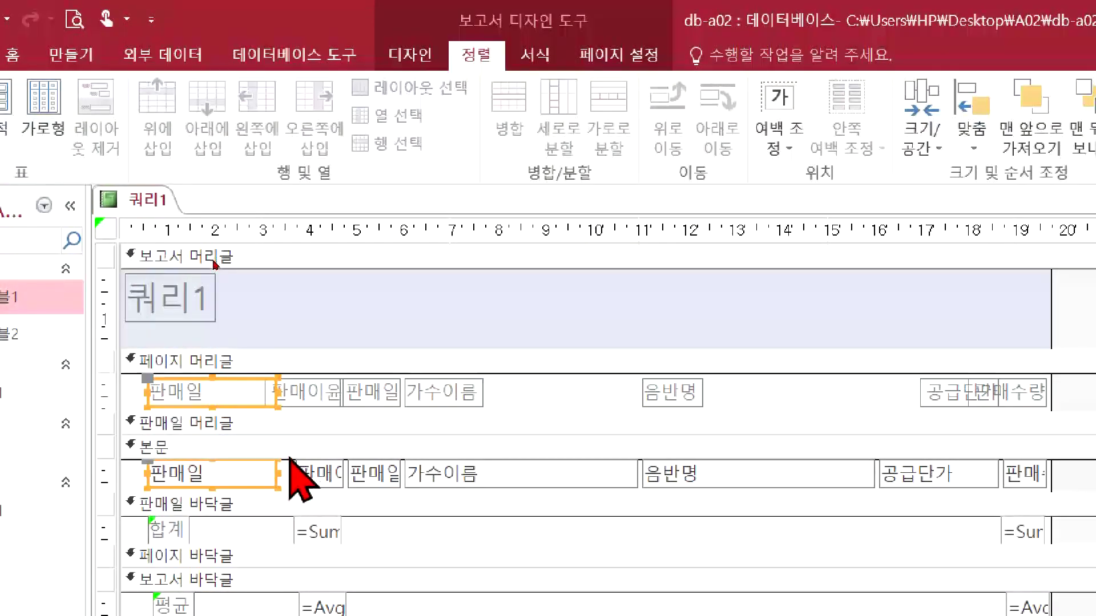
pyautogui.moveTo(278, 393); pyautogui.dragTo(266, 393)
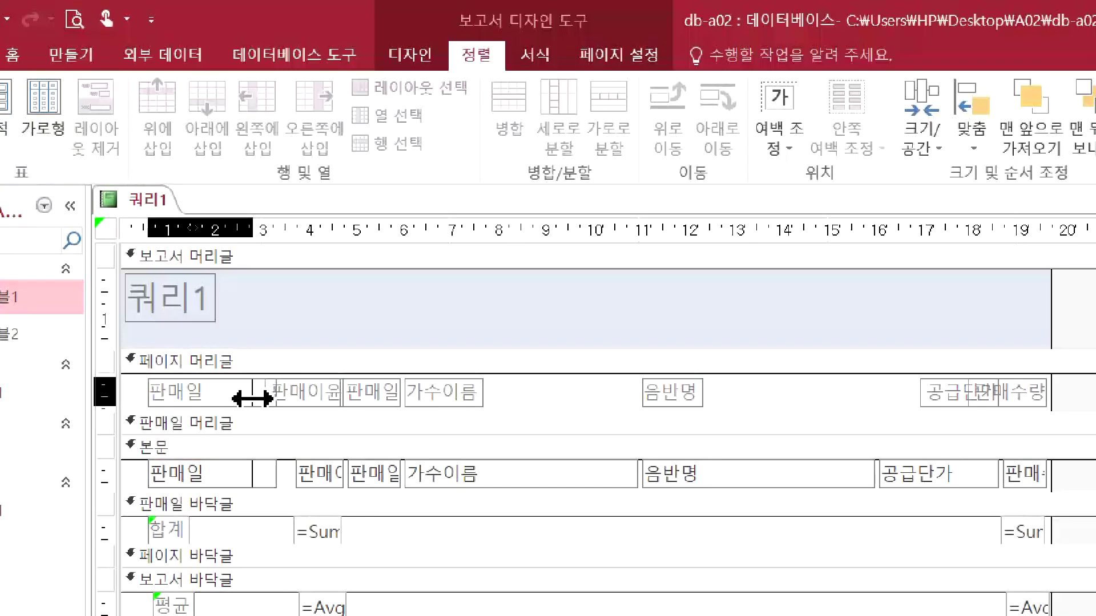
pyautogui.moveTo(253, 399); pyautogui.dragTo(254, 398)
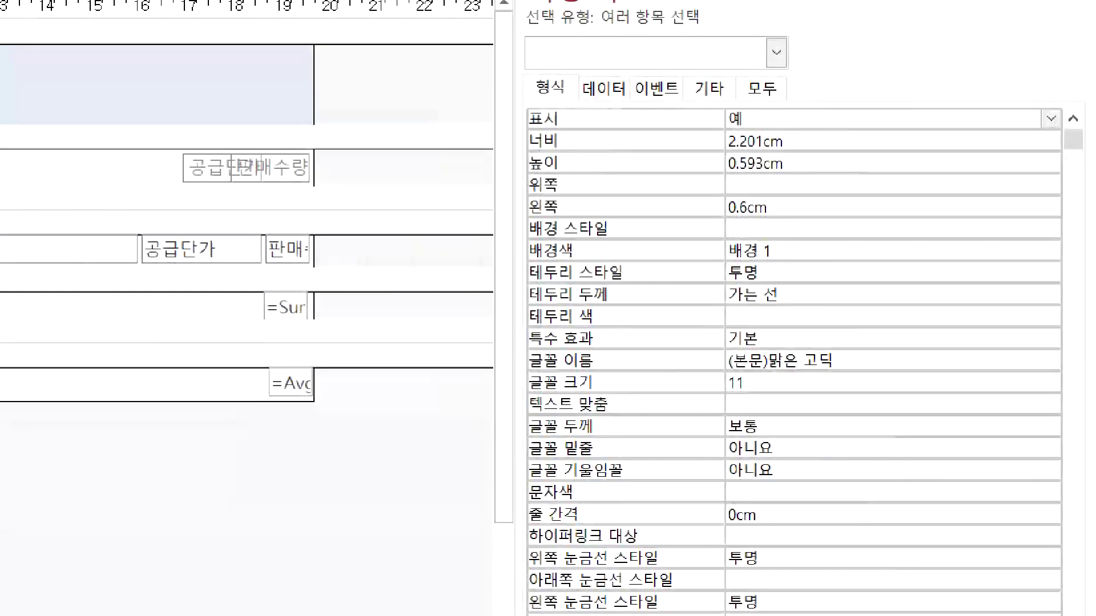
# Move the 판매이윤 label, its text box and its Sum and Avg boxes together to the area before 공급단가.
pyautogui.hotkey('alt', 'Tab')
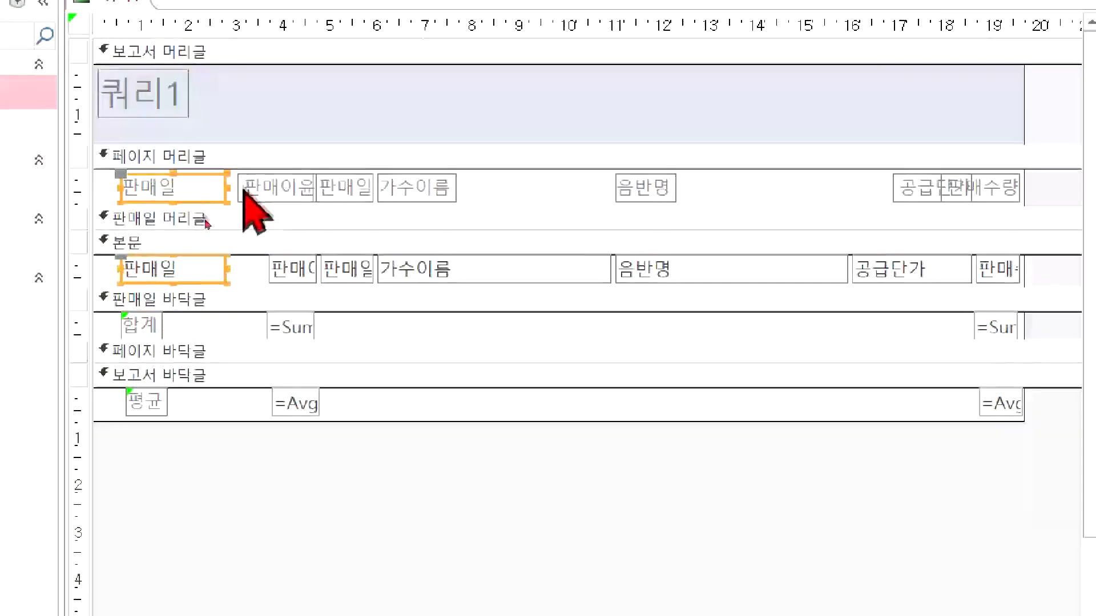
pyautogui.click(232, 156)
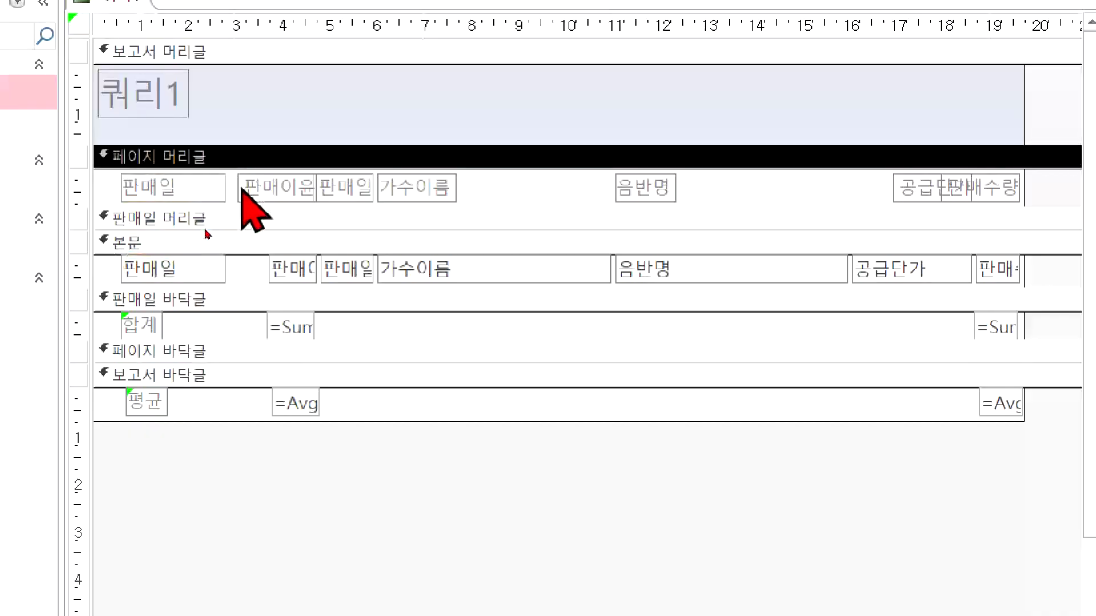
pyautogui.moveTo(299, 443); pyautogui.dragTo(251, 176)
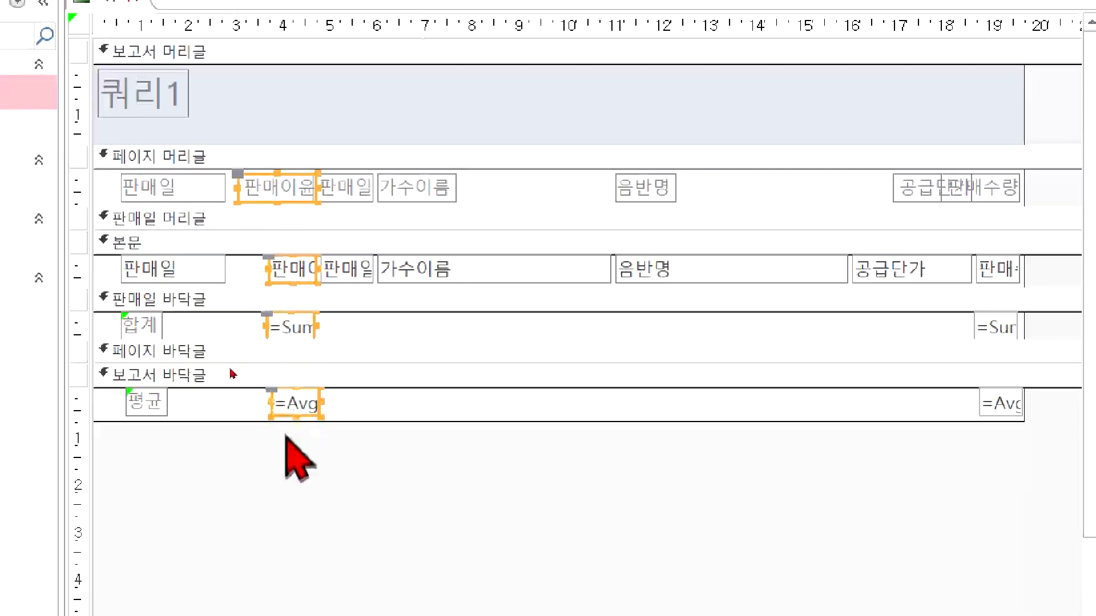
pyautogui.moveTo(268, 187); pyautogui.dragTo(774, 204)
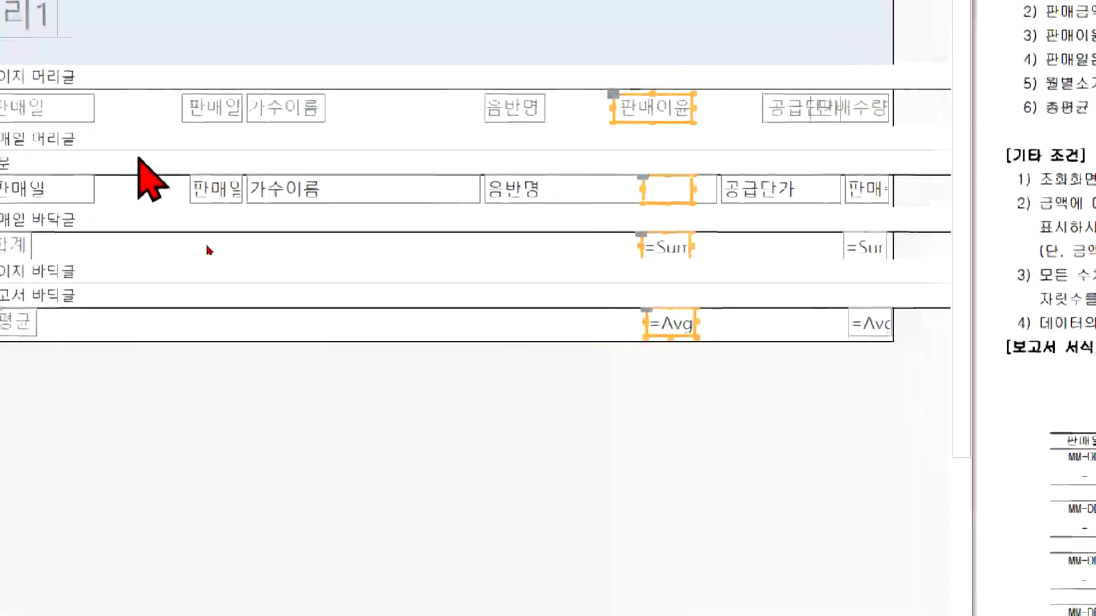
# Move the 가수이름 label and text box together to directly after the first 판매일 column.
pyautogui.click(303, 77)
pyautogui.moveTo(368, 110); pyautogui.dragTo(340, 159)
pyautogui.moveTo(327, 216); pyautogui.dragTo(328, 216)
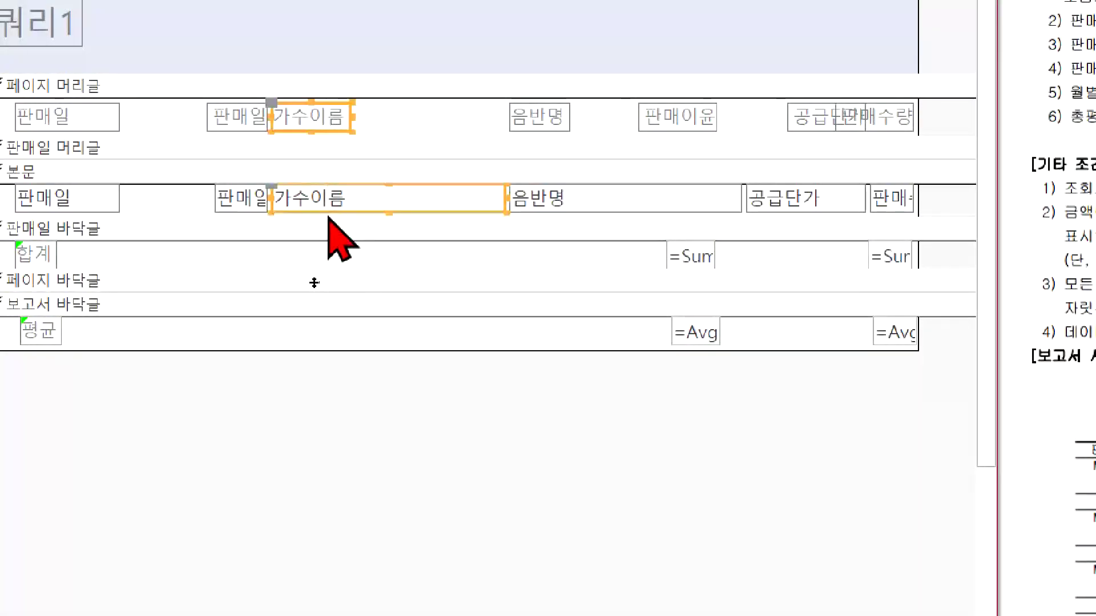
pyautogui.moveTo(298, 117); pyautogui.dragTo(152, 137)
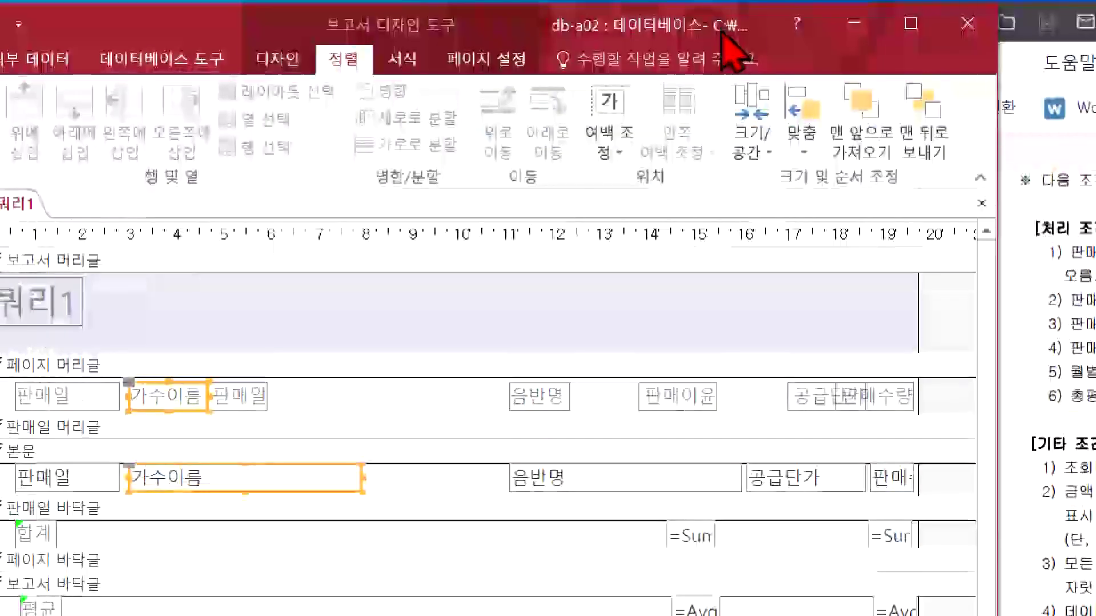
# Left-align the 가수이름 label and text box and give both an equal width slightly wider than the label.
pyautogui.click(800, 115)
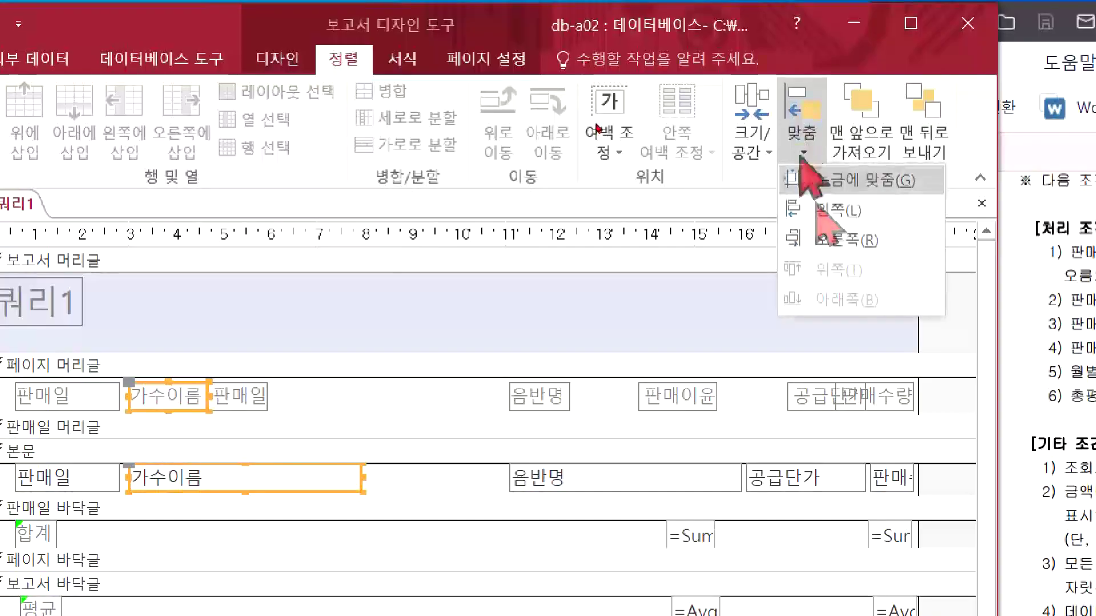
pyautogui.click(822, 153)
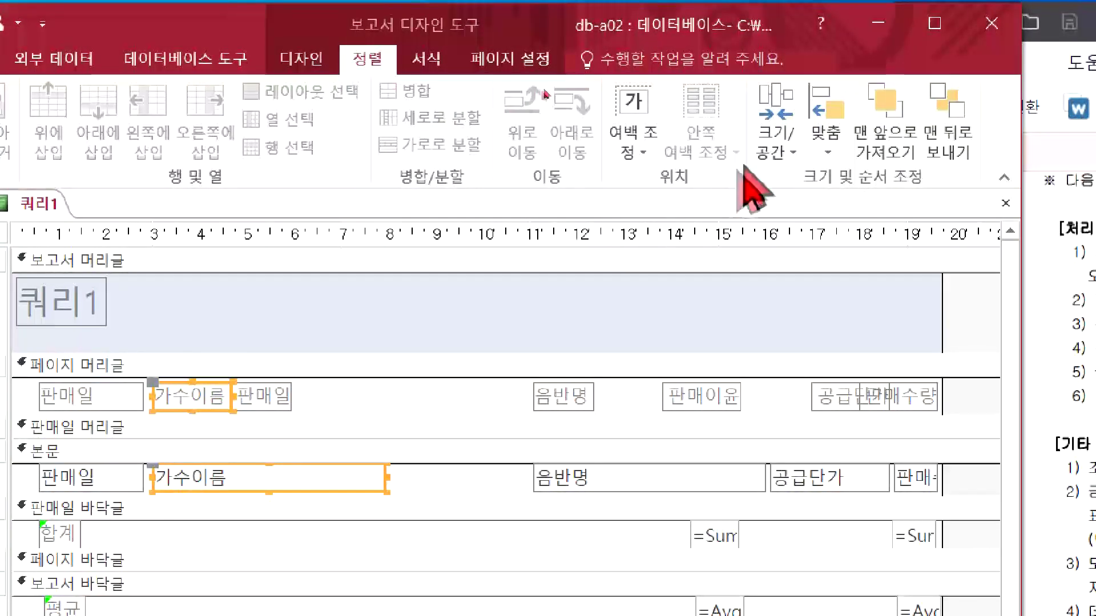
pyautogui.click(777, 152)
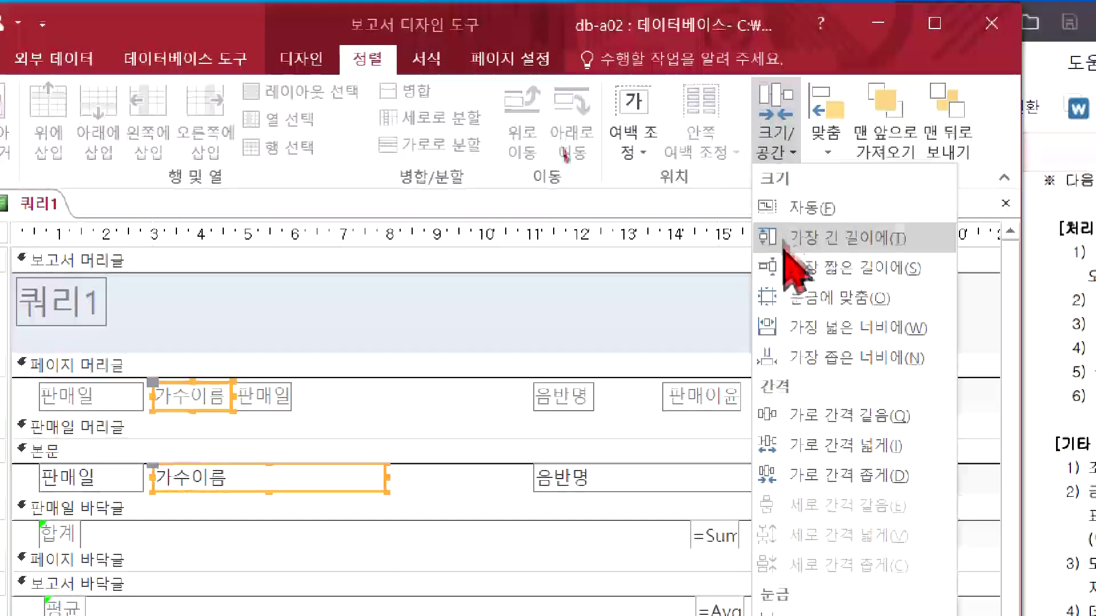
pyautogui.click(800, 365)
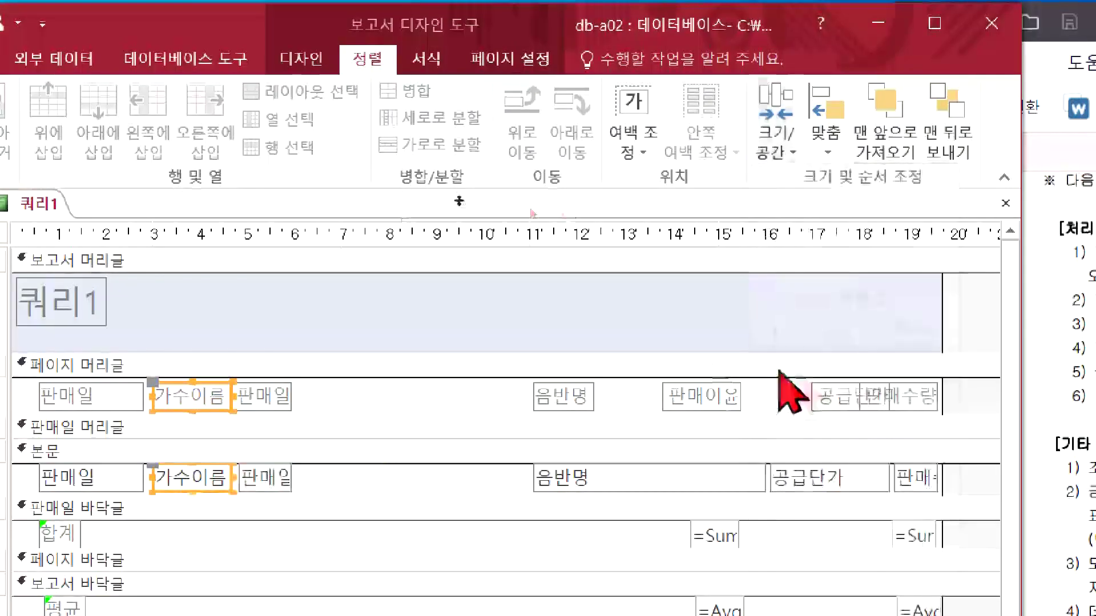
pyautogui.moveTo(240, 397); pyautogui.dragTo(240, 397)
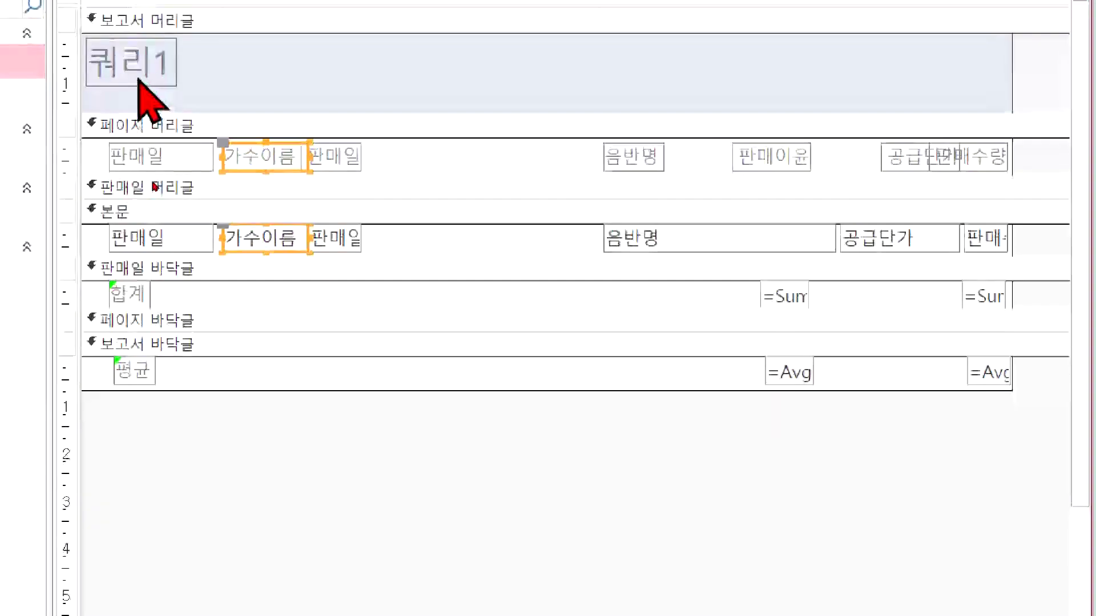
# Move the second 판매일 column aside and place the 음반명 label and text box directly after 가수이름.
pyautogui.moveTo(373, 433); pyautogui.dragTo(328, 111)
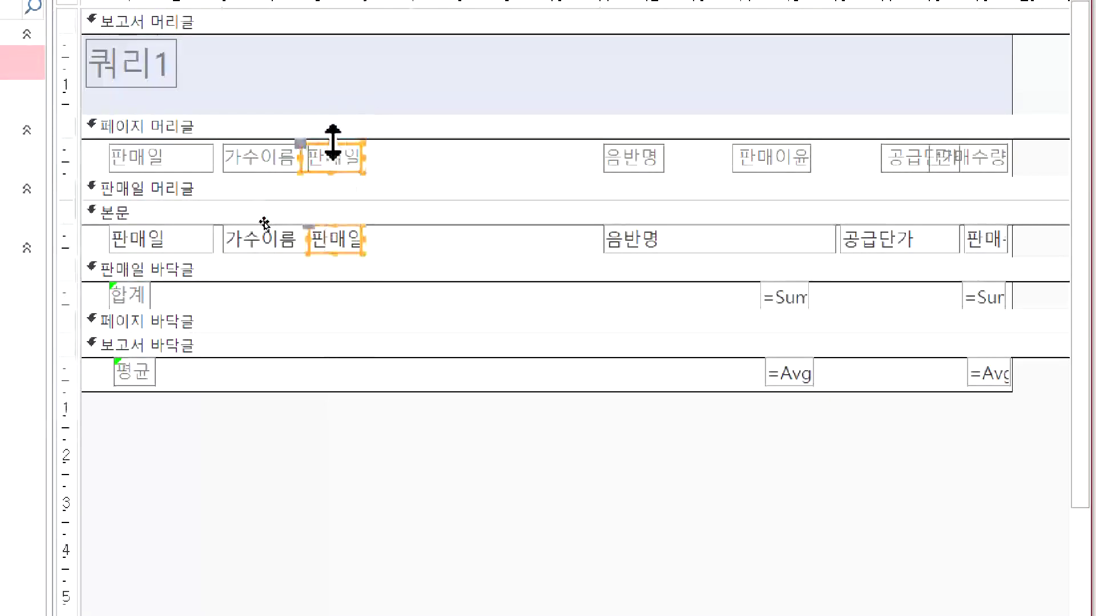
pyautogui.moveTo(336, 159); pyautogui.dragTo(557, 174)
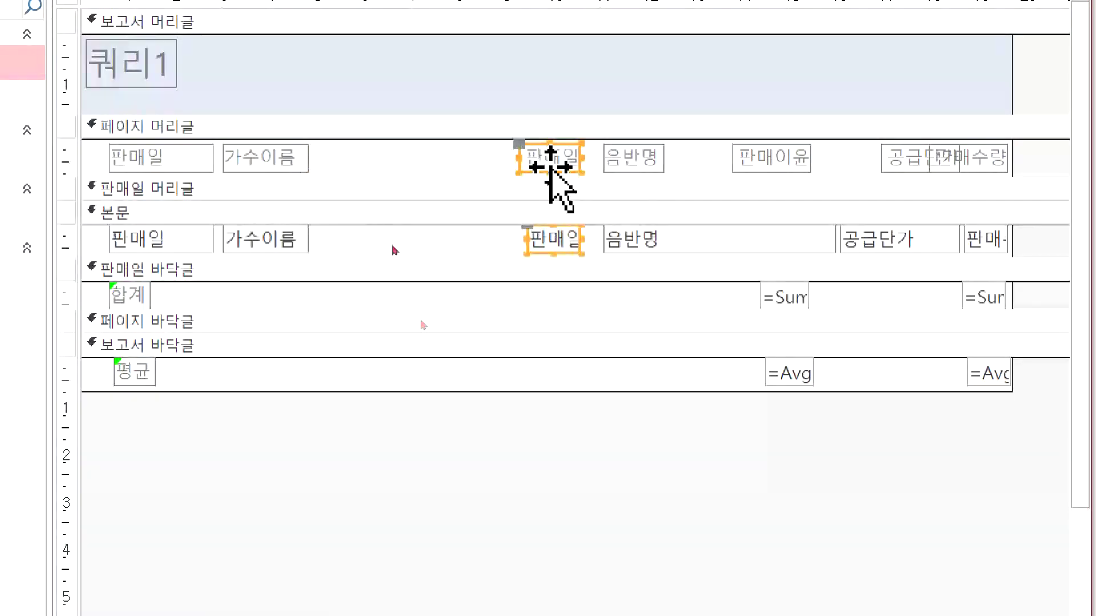
pyautogui.moveTo(697, 494); pyautogui.dragTo(343, 179)
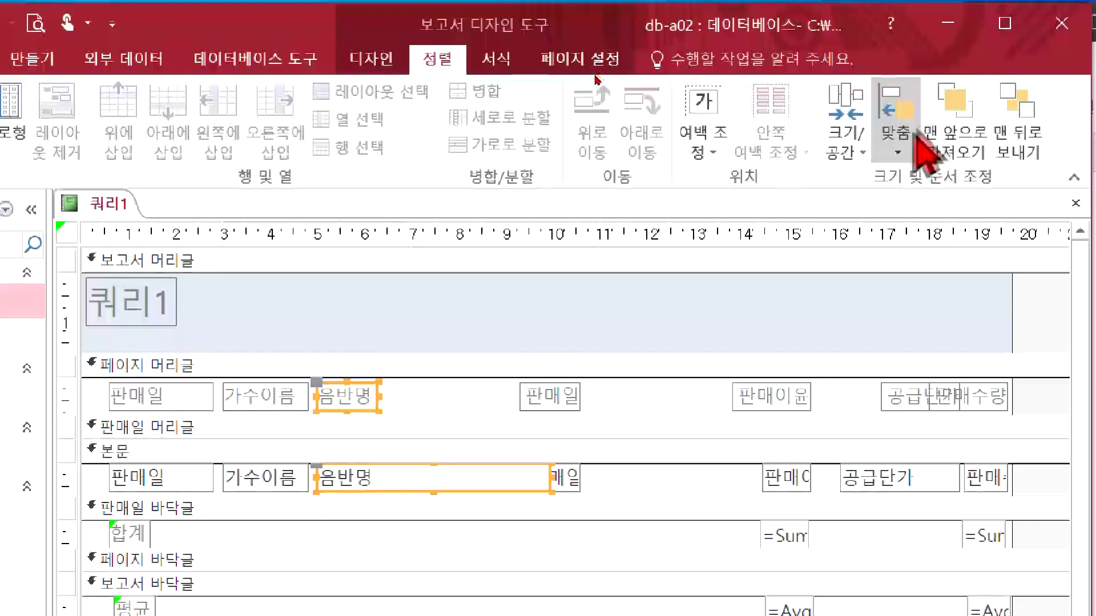
# Match the 음반명 label and text box to the widest width and narrow both to about 2 cm.
pyautogui.click(839, 132)
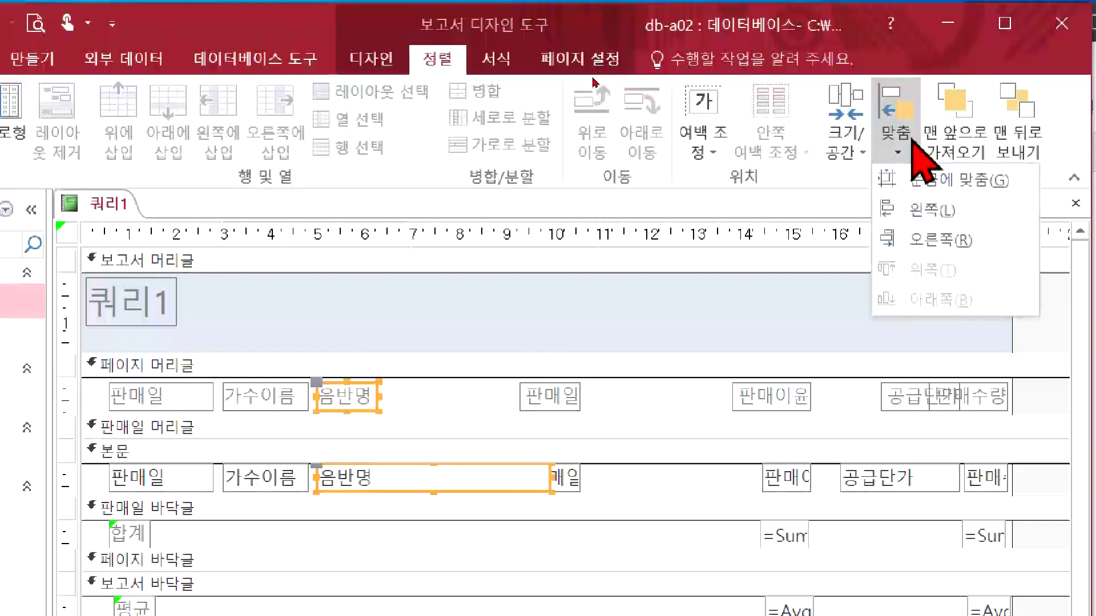
pyautogui.click(839, 151)
pyautogui.click(844, 166)
pyautogui.click(914, 327)
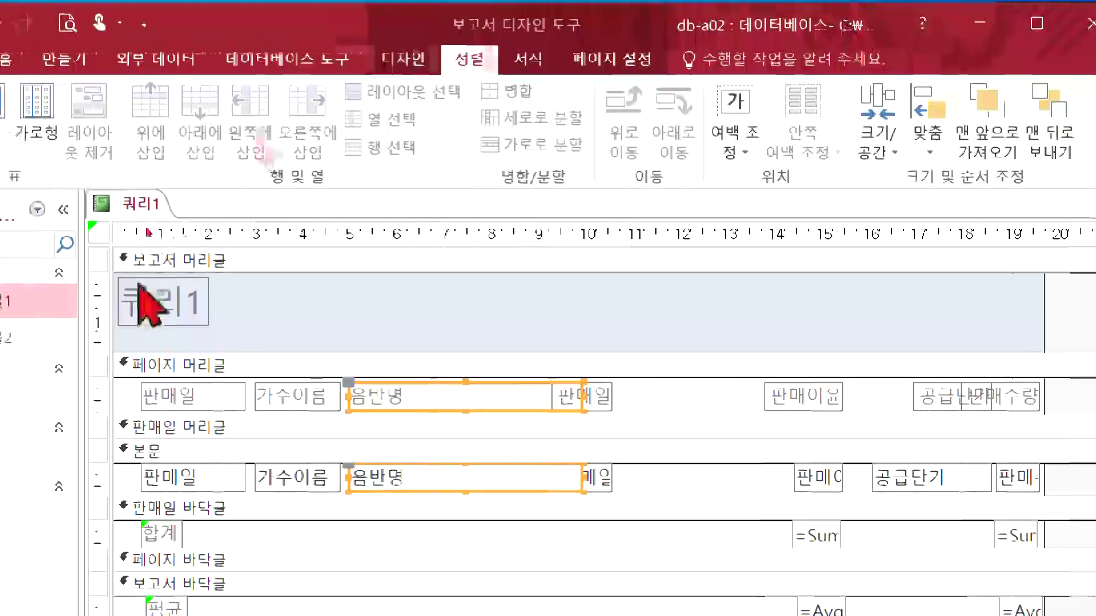
pyautogui.moveTo(583, 396); pyautogui.dragTo(440, 420)
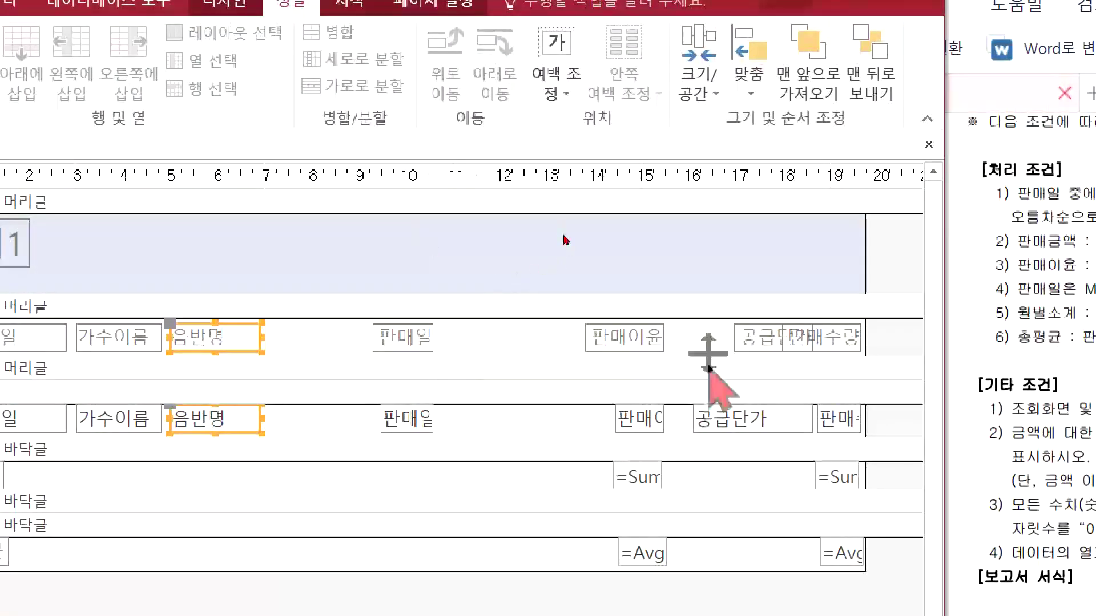
# Move the 공급단가 label and text box directly after 음반명 and left-align them with each other.
pyautogui.moveTo(709, 341); pyautogui.dragTo(748, 448)
pyautogui.moveTo(813, 333); pyautogui.dragTo(313, 354)
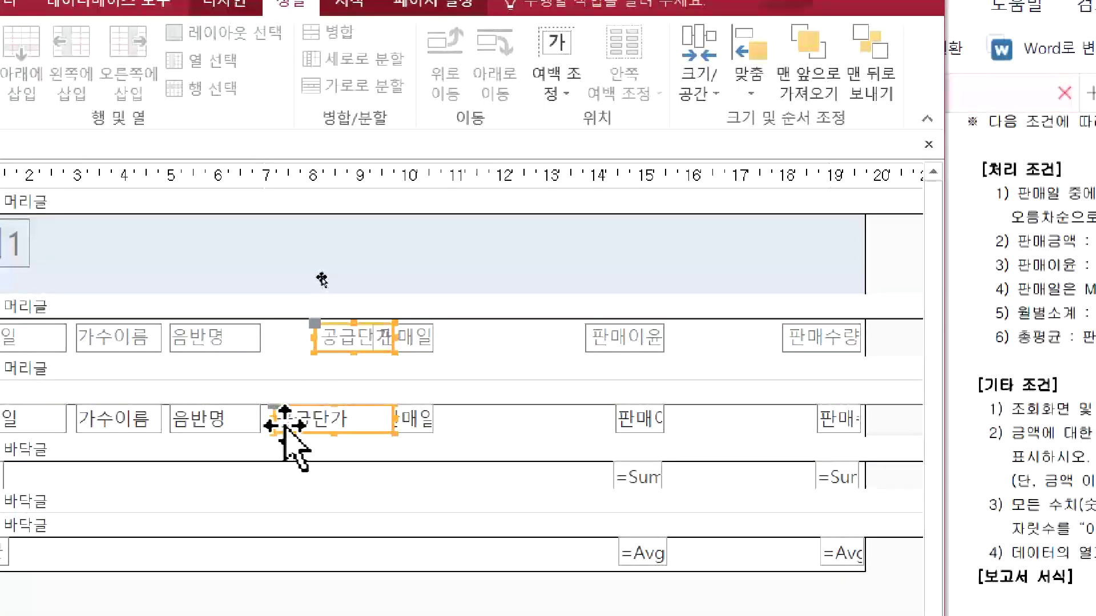
pyautogui.click(750, 91)
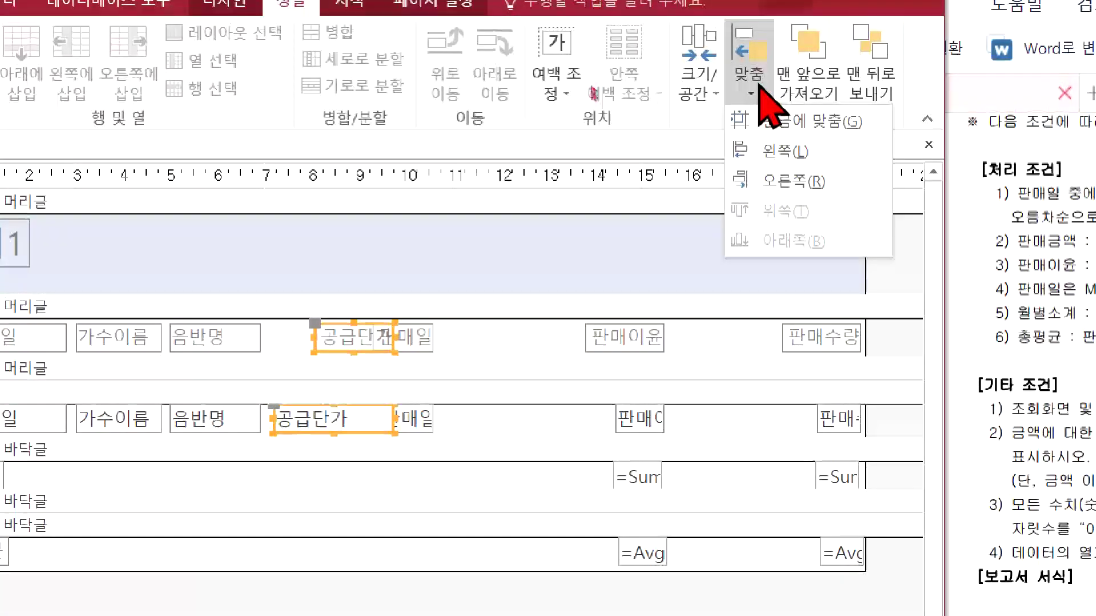
pyautogui.click(783, 152)
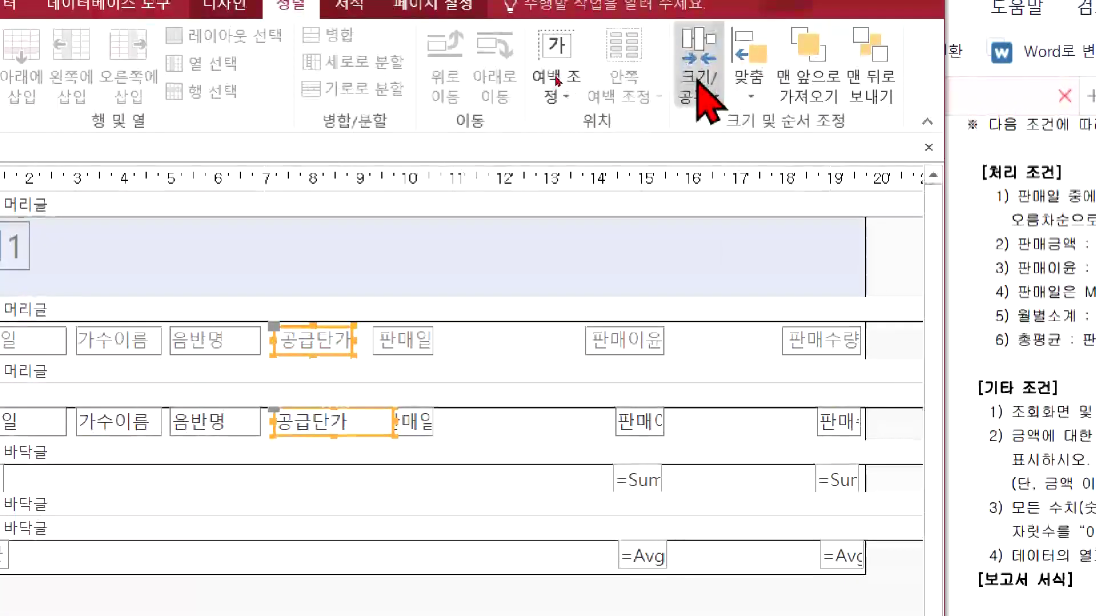
# Match the 공급단가 label and text box to the widest width and narrow both to about 2.2 cm.
pyautogui.click(697, 86)
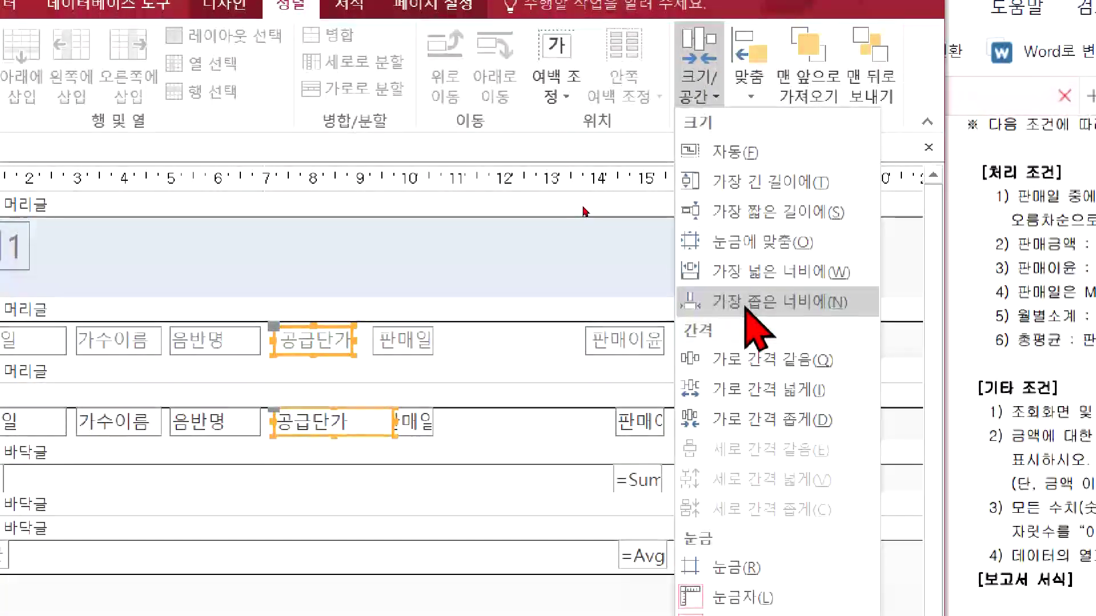
pyautogui.click(759, 271)
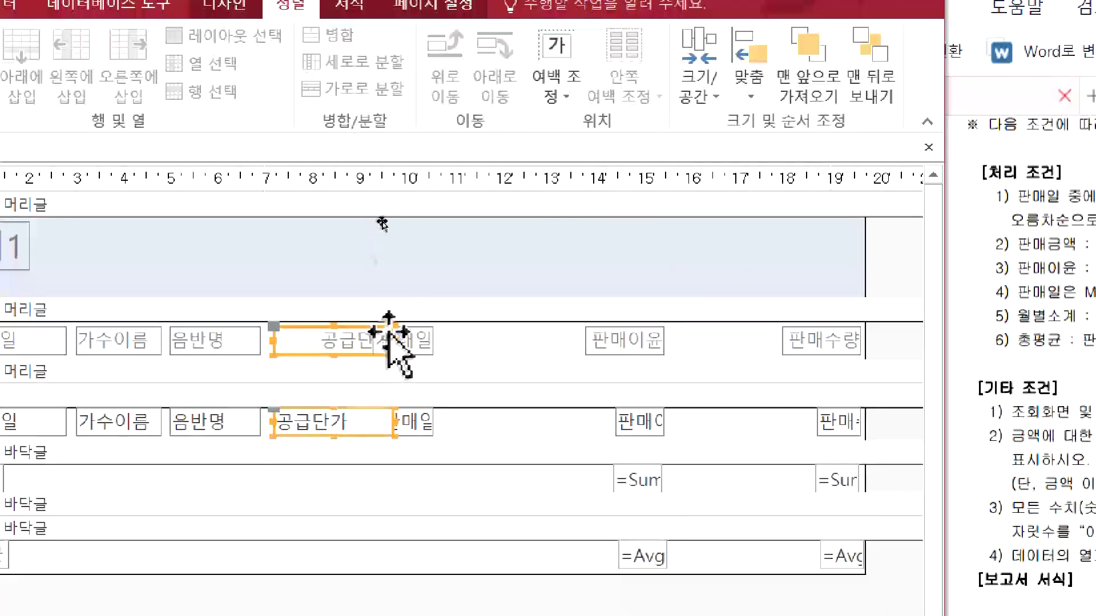
pyautogui.moveTo(392, 339); pyautogui.dragTo(379, 341)
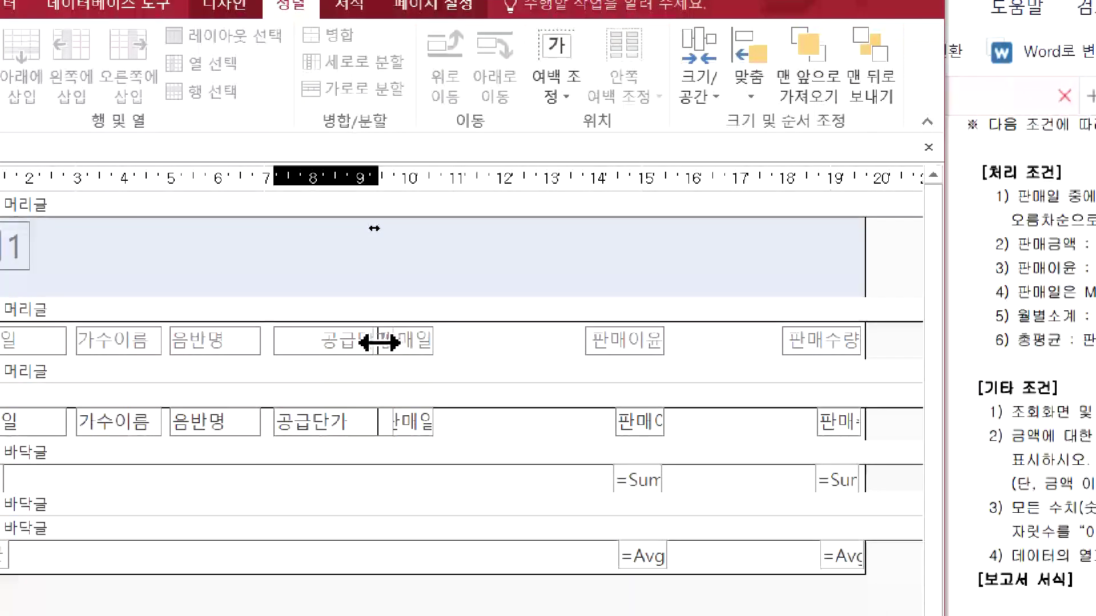
# Move the second 판매일 column between 판매이윤 and 판매수량, and place the 판매수량 column with its Sum and Avg boxes after 공급단가.
pyautogui.click(403, 341)
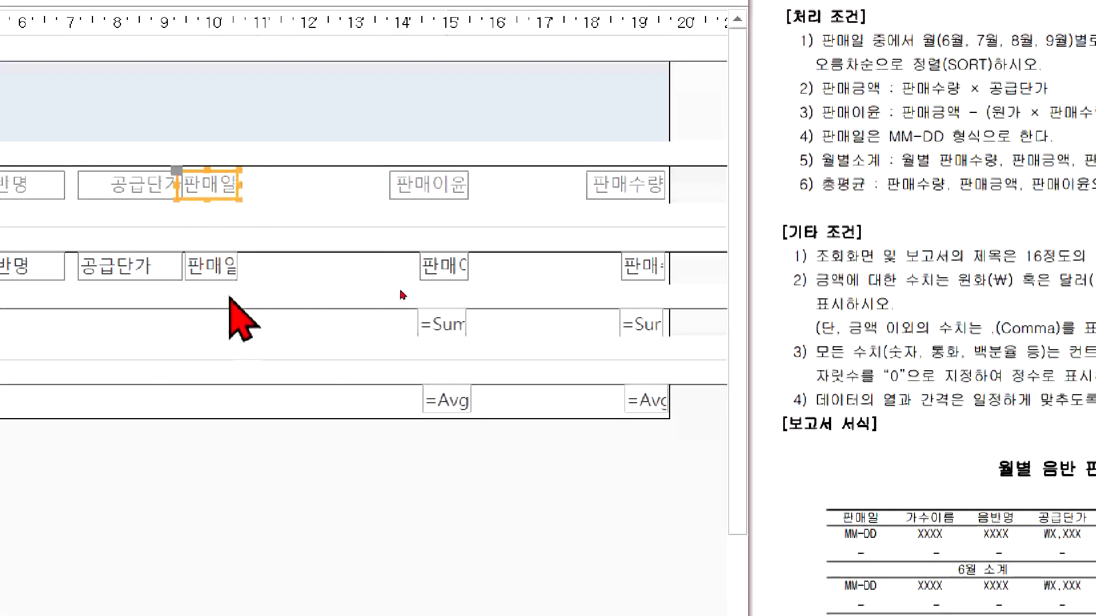
pyautogui.keyDown('shift'); pyautogui.click(227, 266); pyautogui.keyUp('shift')
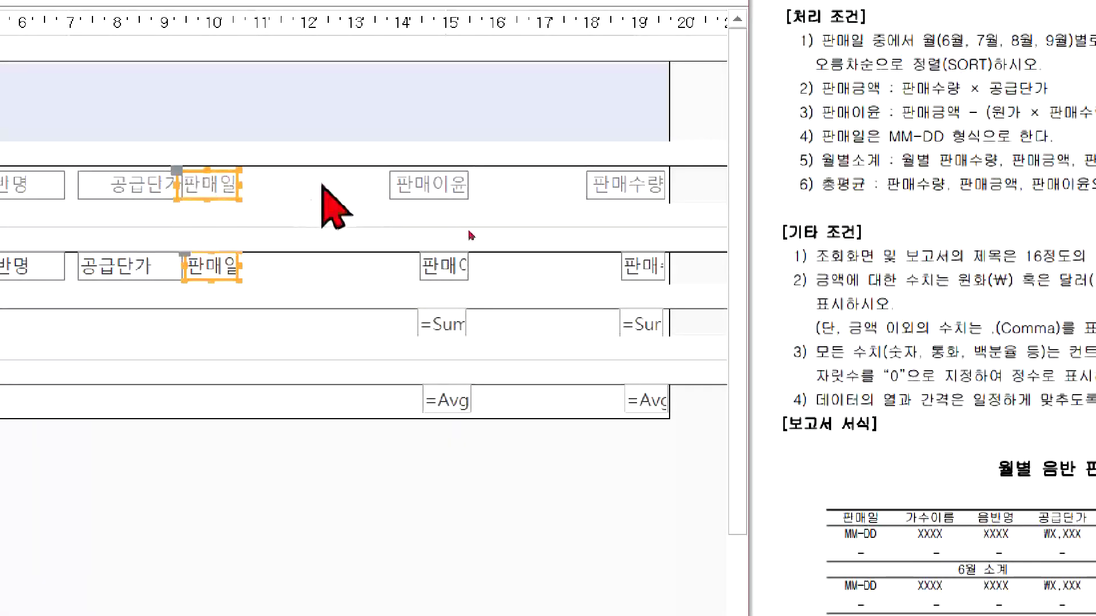
pyautogui.moveTo(206, 185); pyautogui.dragTo(522, 228)
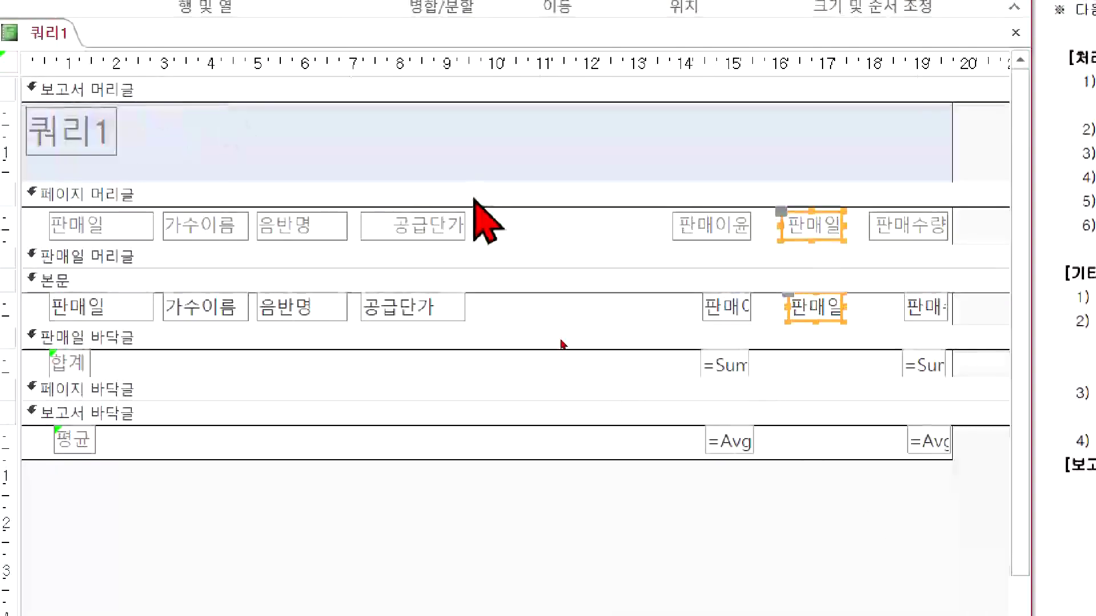
pyautogui.moveTo(999, 525); pyautogui.dragTo(524, 244)
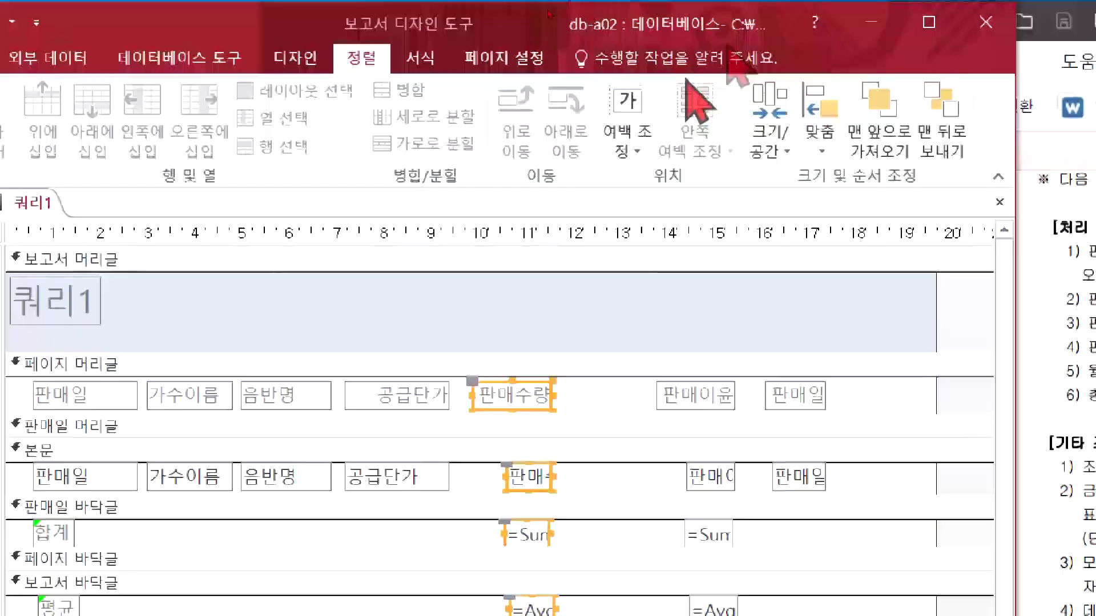
# Left-align the 판매수량 label, text box, Sum and Avg boxes, match them to the widest width and widen them to about 2.5 cm.
pyautogui.click(822, 117)
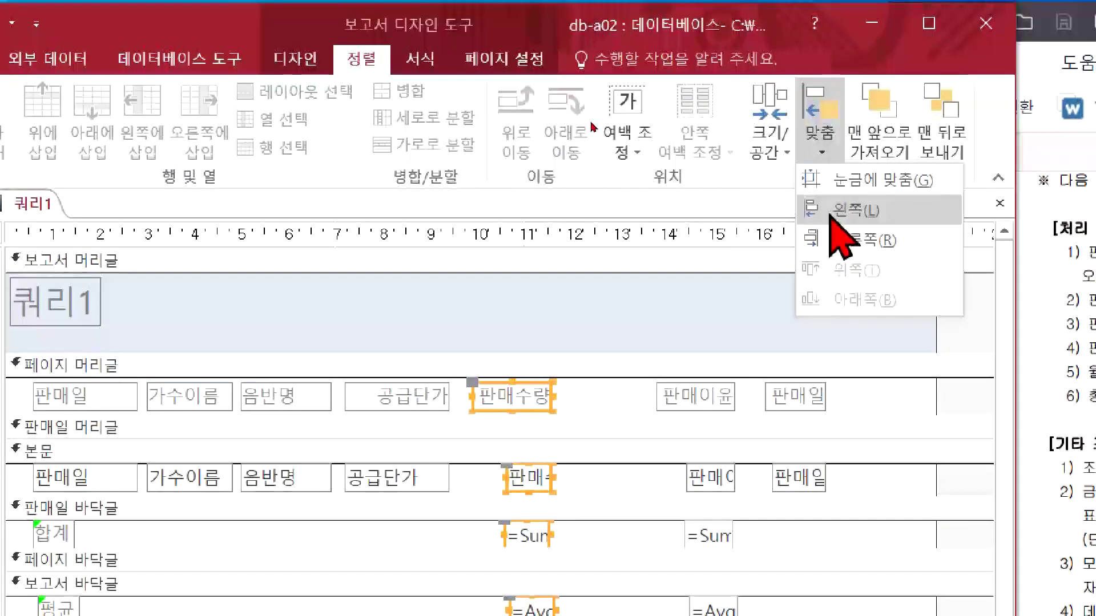
pyautogui.click(839, 210)
pyautogui.click(779, 159)
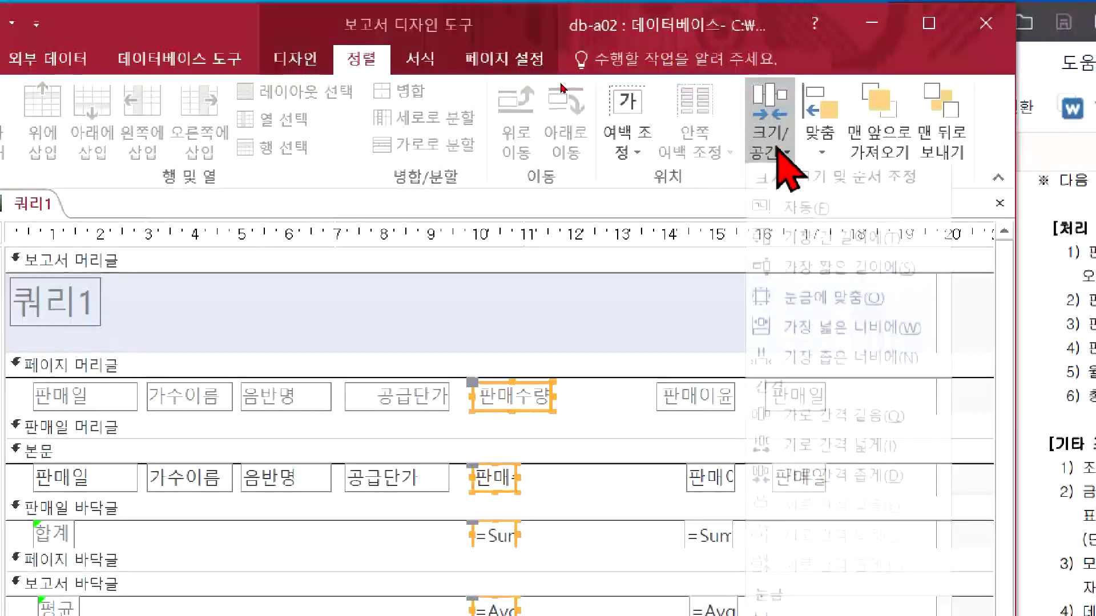
pyautogui.click(830, 330)
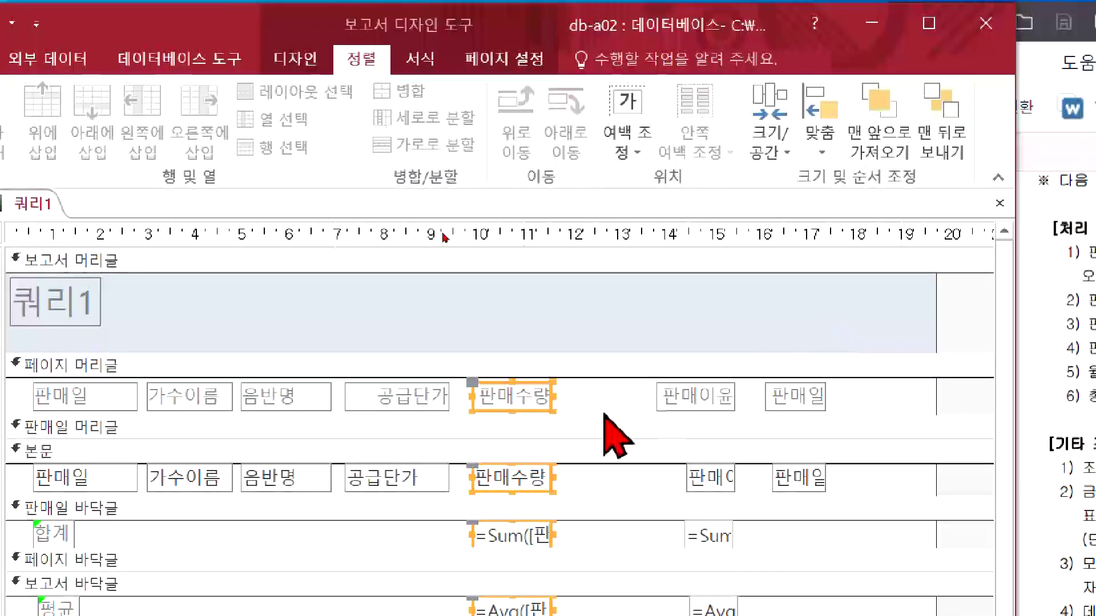
pyautogui.moveTo(552, 396); pyautogui.dragTo(588, 410)
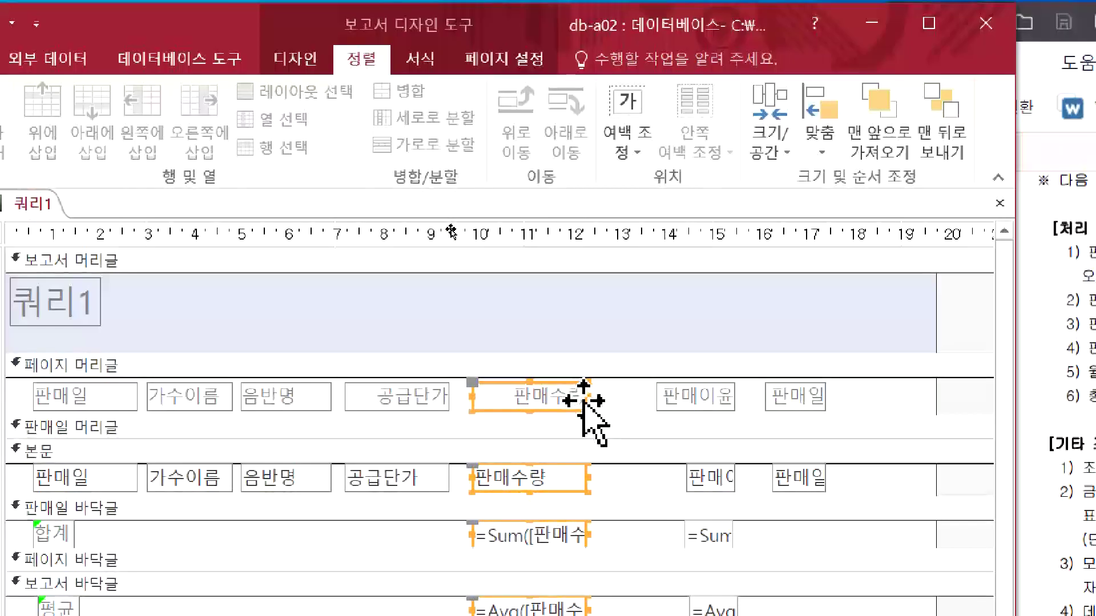
pyautogui.moveTo(588, 396); pyautogui.dragTo(591, 395)
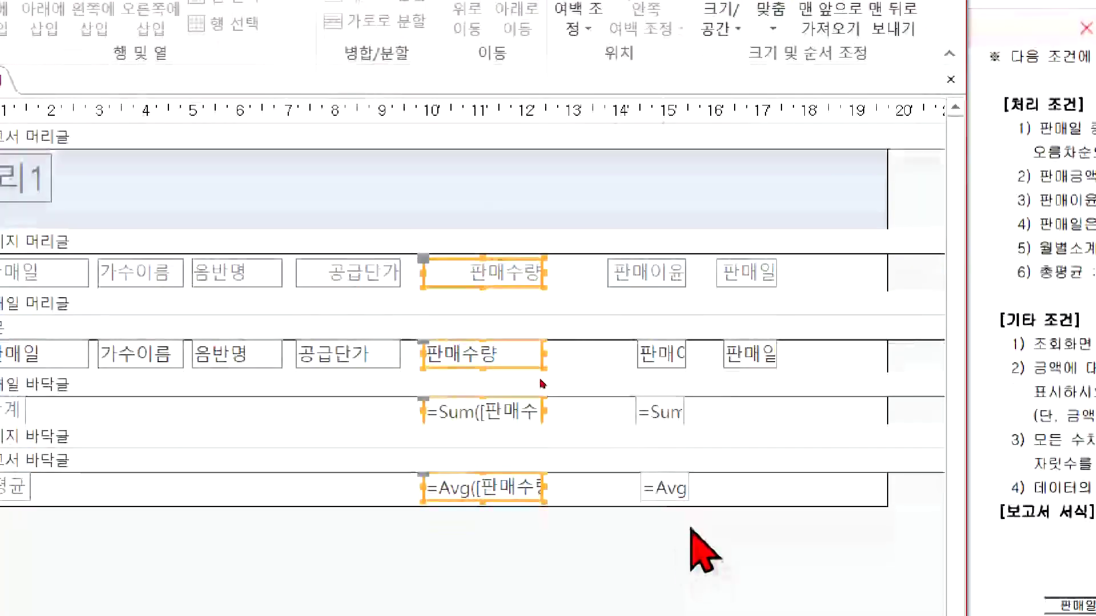
# Place the second 판매일 column after 판매수량 with the 판매이윤 column last, and narrow the report to about 19 cm.
pyautogui.moveTo(688, 544); pyautogui.dragTo(612, 237)
pyautogui.moveTo(630, 274); pyautogui.dragTo(829, 274)
pyautogui.moveTo(739, 267); pyautogui.dragTo(594, 251)
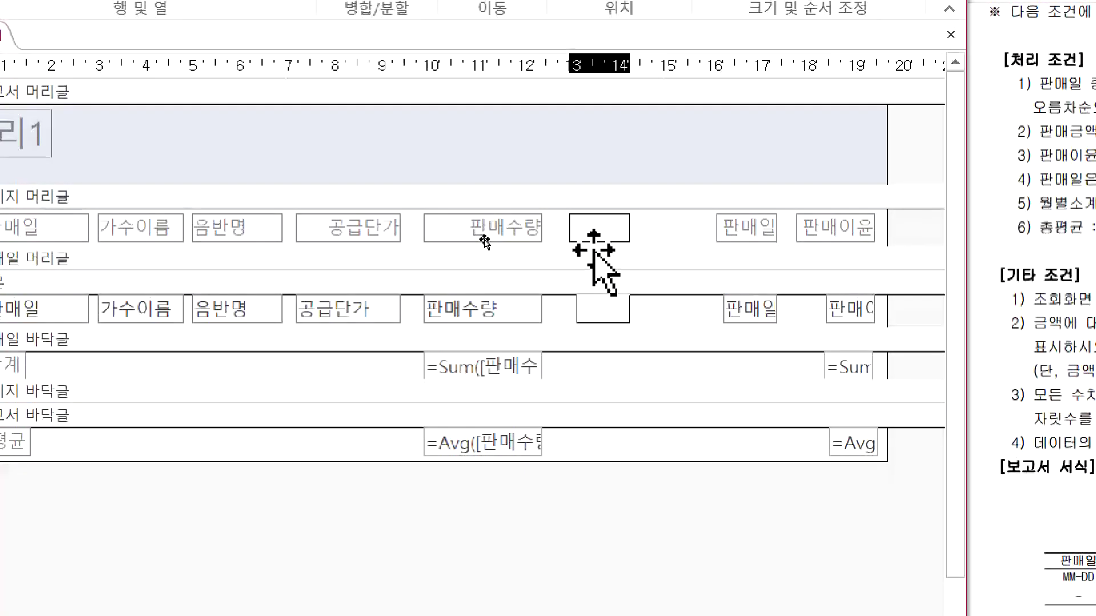
pyautogui.moveTo(879, 580); pyautogui.dragTo(717, 225)
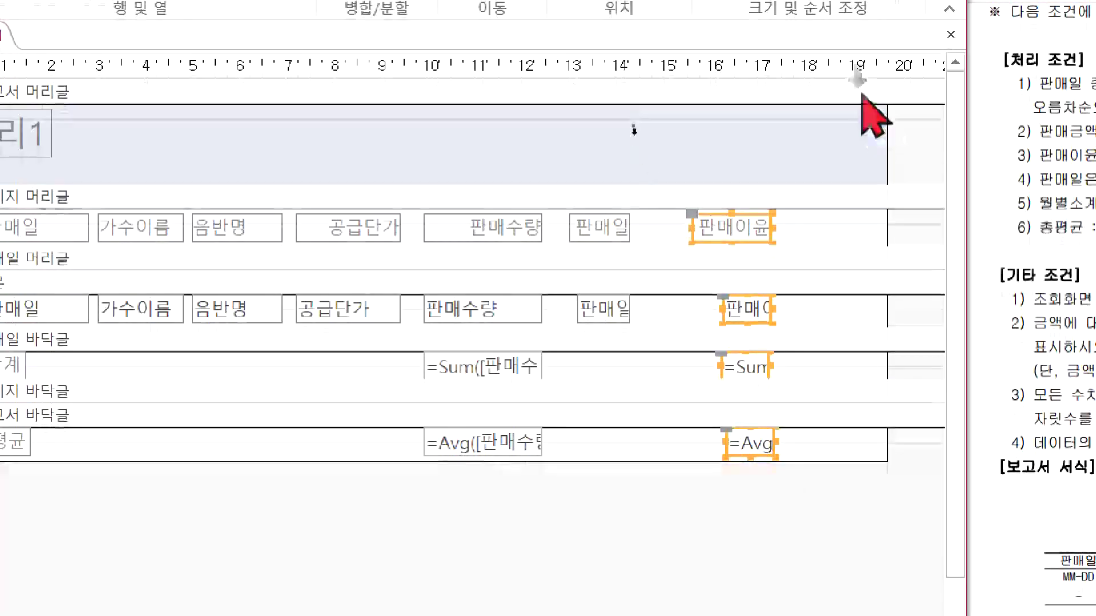
pyautogui.moveTo(888, 161); pyautogui.dragTo(849, 157)
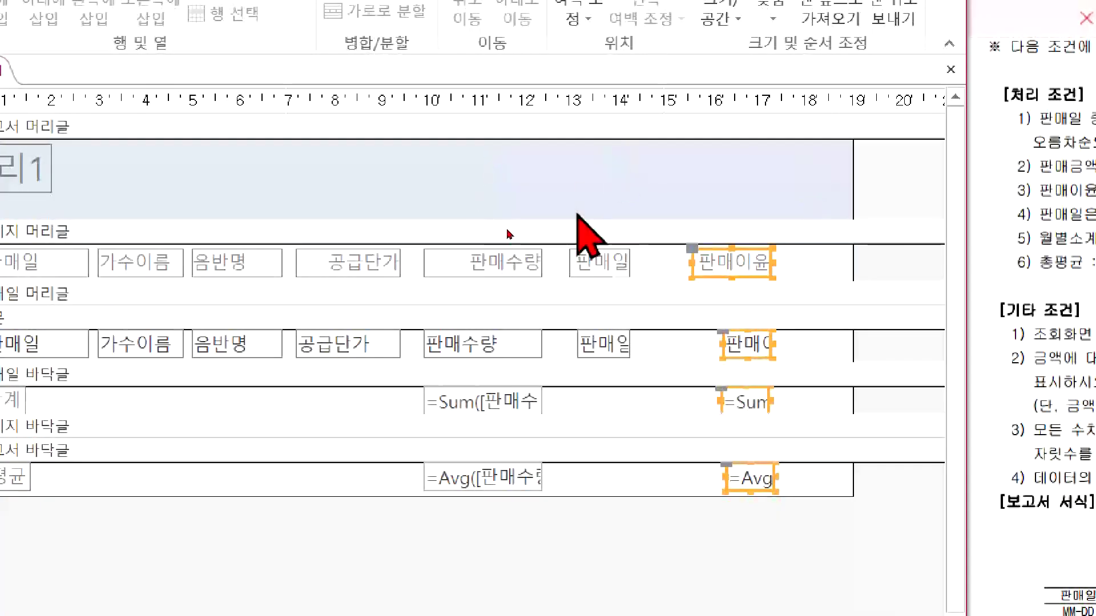
# Left-align the 판매이윤 label, text box, Sum and Avg boxes, match them to the widest width and widen them to about 2.6 cm.
pyautogui.moveTo(630, 538); pyautogui.dragTo(569, 251)
pyautogui.moveTo(810, 560)
pyautogui.mouseDown()
pyautogui.moveTo(780, 522)
pyautogui.moveTo(706, 191)
pyautogui.mouseUp()
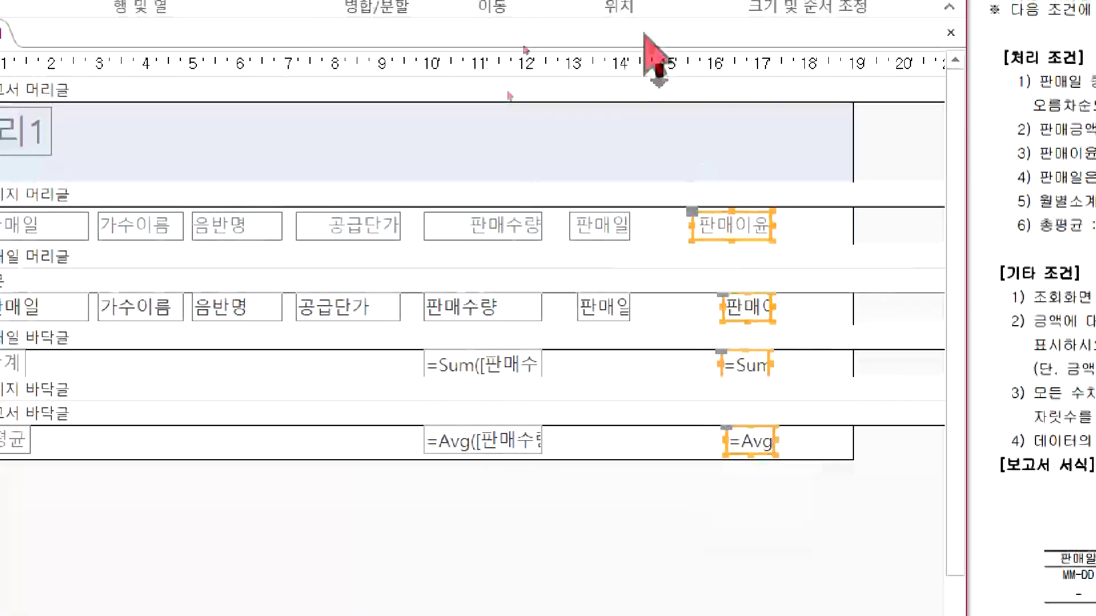
pyautogui.click(772, 108)
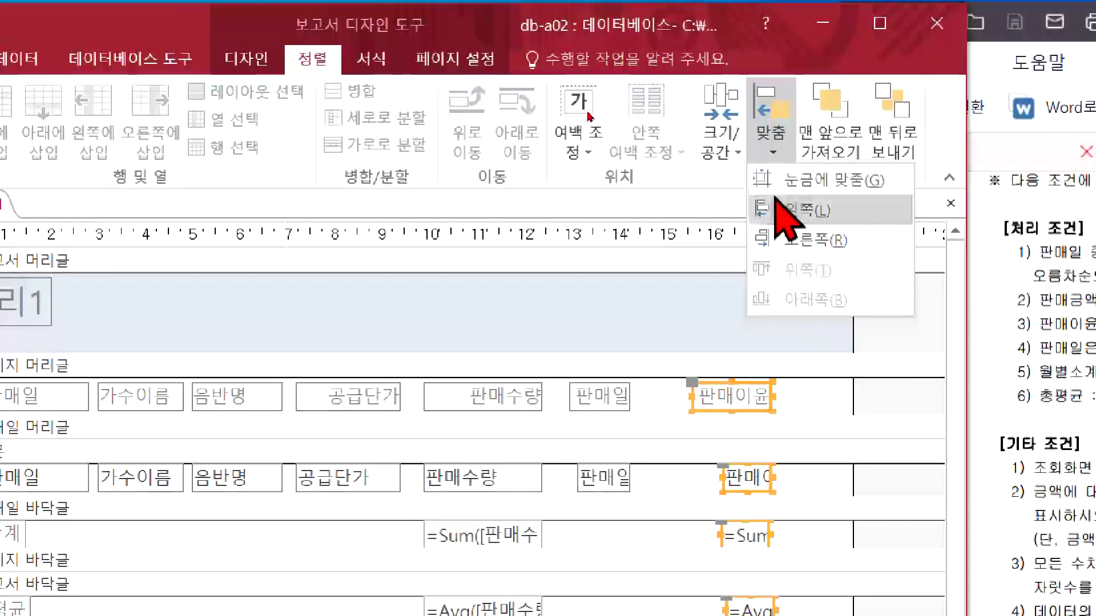
pyautogui.click(779, 209)
pyautogui.click(723, 137)
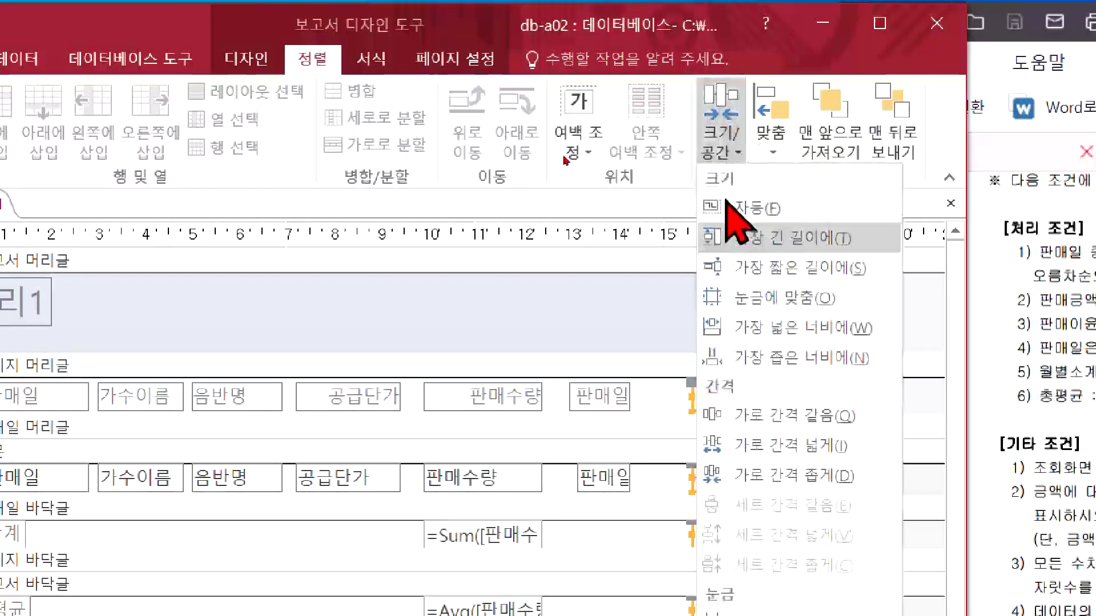
pyautogui.click(827, 324)
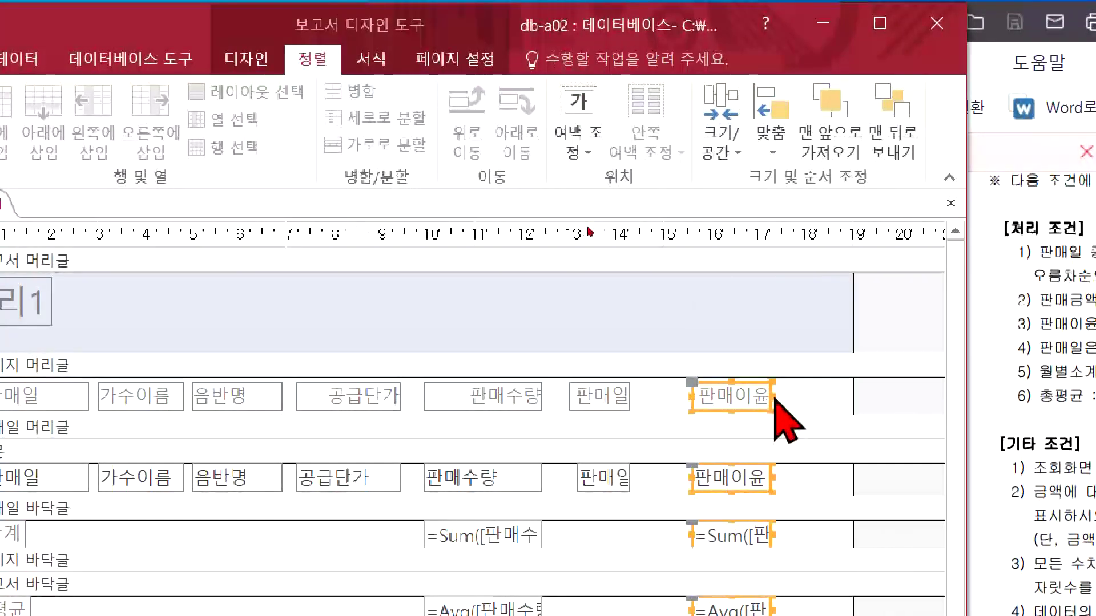
pyautogui.moveTo(772, 395); pyautogui.dragTo(820, 397)
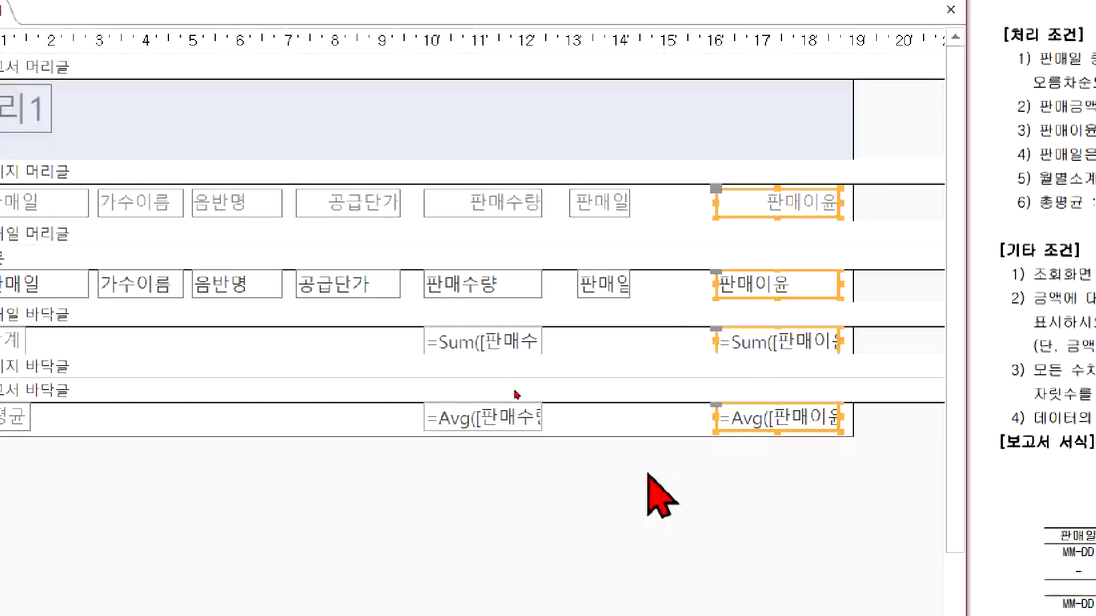
# Left-align the second 판매일 label and text box, match them to the widest width and widen both to about 2.5 cm.
pyautogui.moveTo(645, 615); pyautogui.dragTo(588, 407)
pyautogui.moveTo(589, 225); pyautogui.dragTo(591, 204)
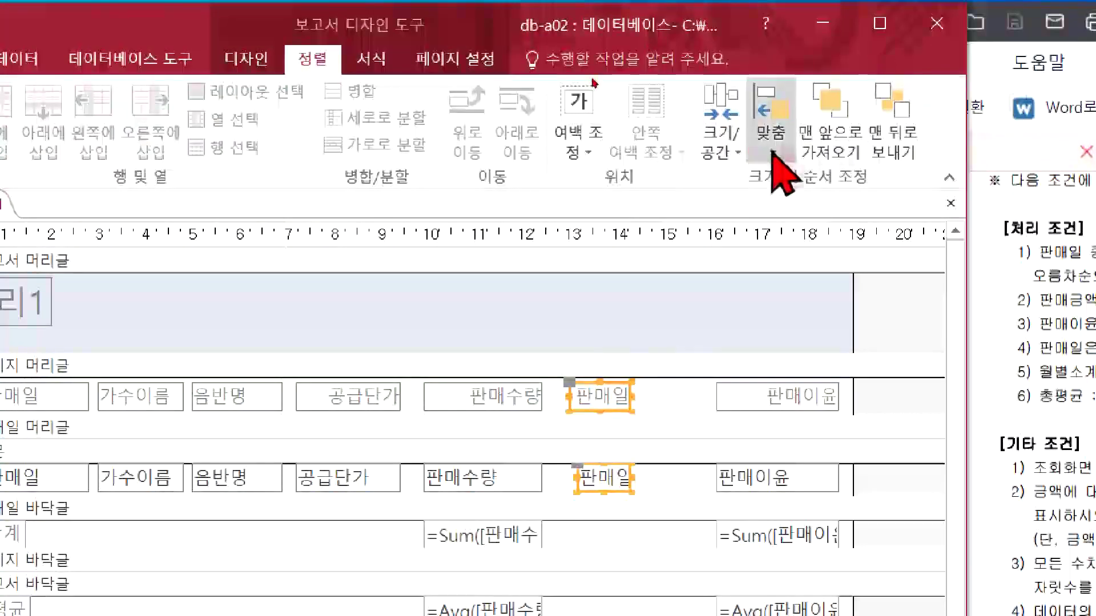
pyautogui.click(773, 154)
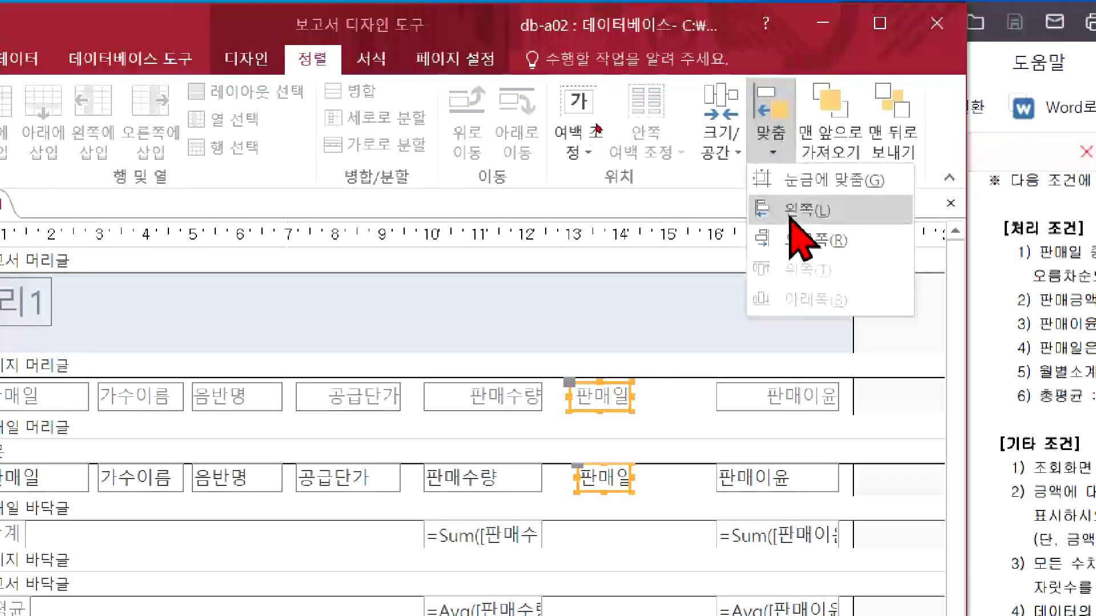
pyautogui.click(788, 233)
pyautogui.click(736, 162)
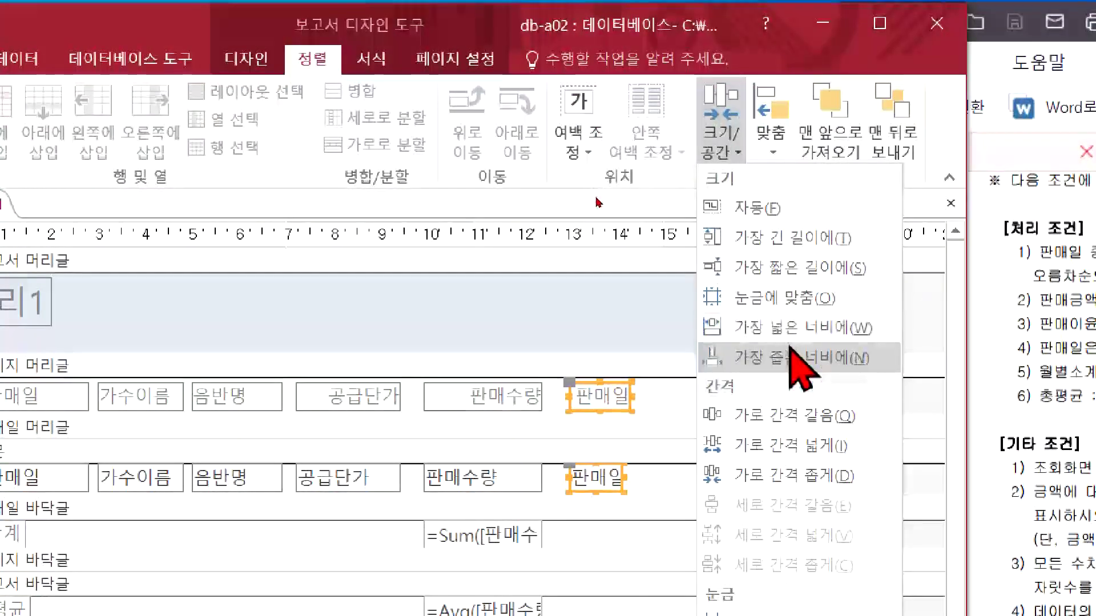
pyautogui.click(800, 298)
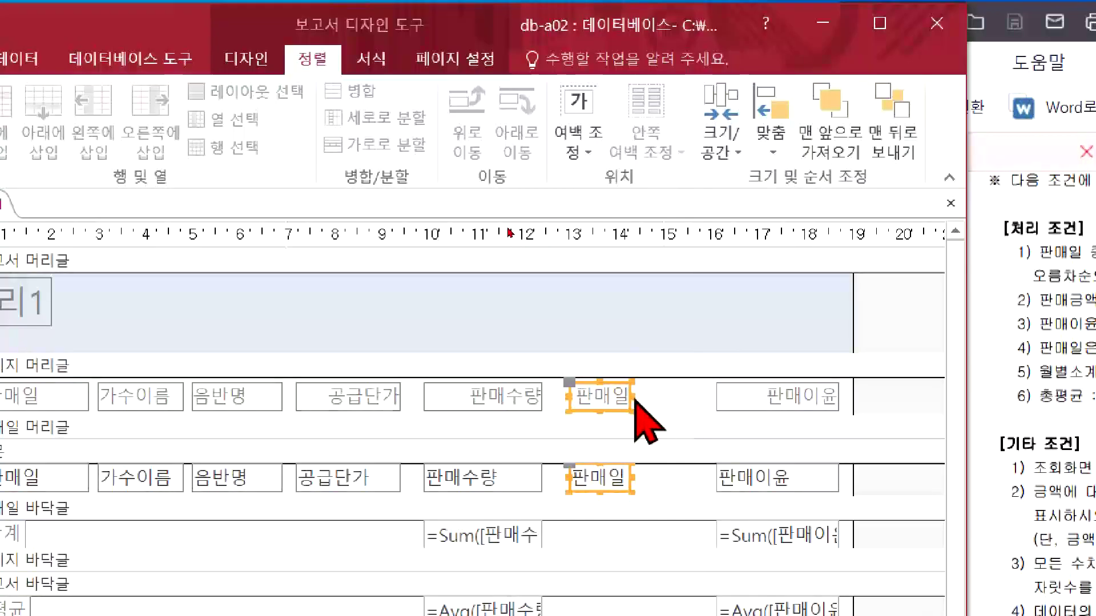
pyautogui.moveTo(632, 397); pyautogui.dragTo(691, 400)
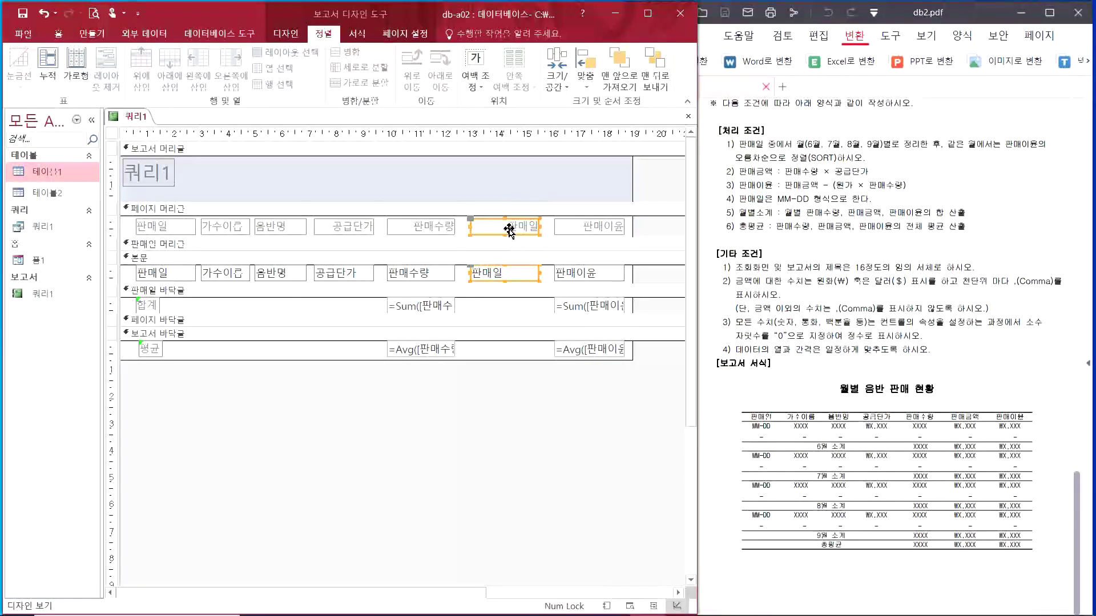
pyautogui.click(520, 389)
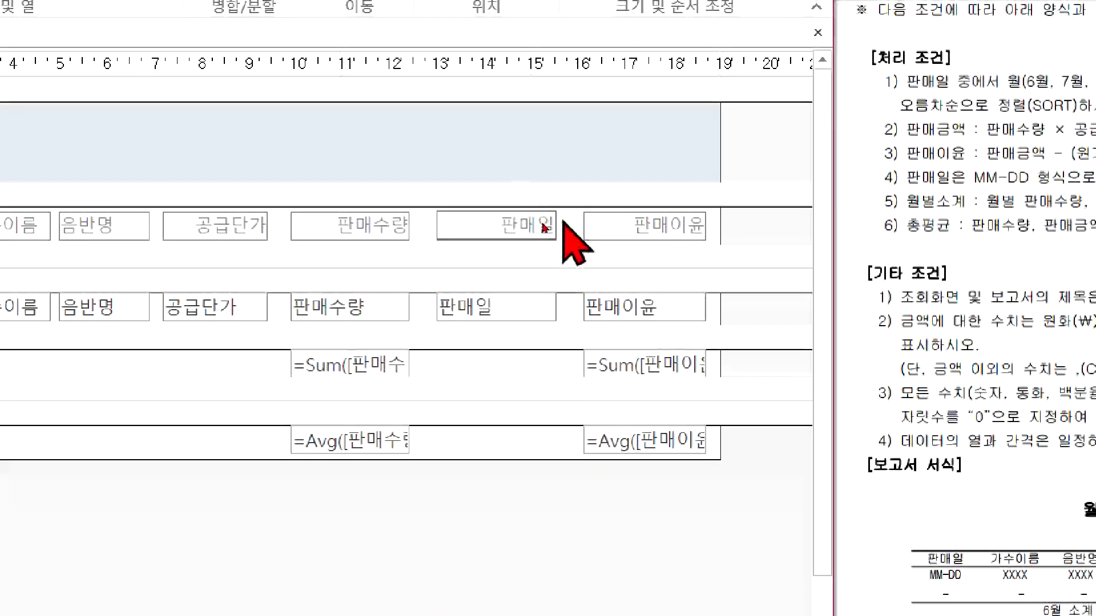
# Rename the second 판매일 label to 판매금액 and set the control source of the text box beneath it to 판매금액.
pyautogui.click(485, 307)
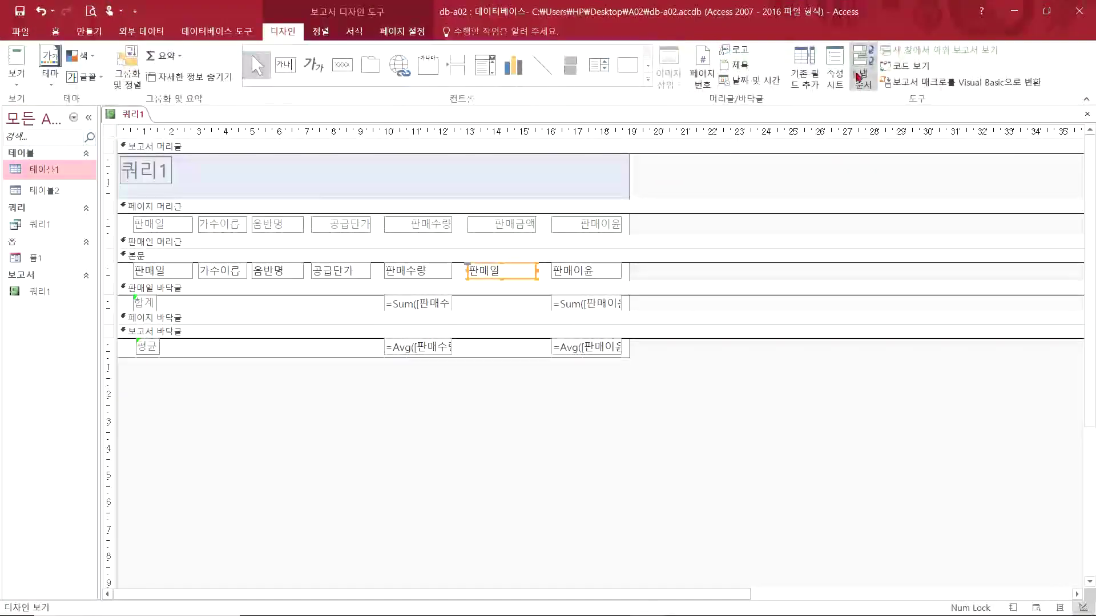
pyautogui.click(835, 68)
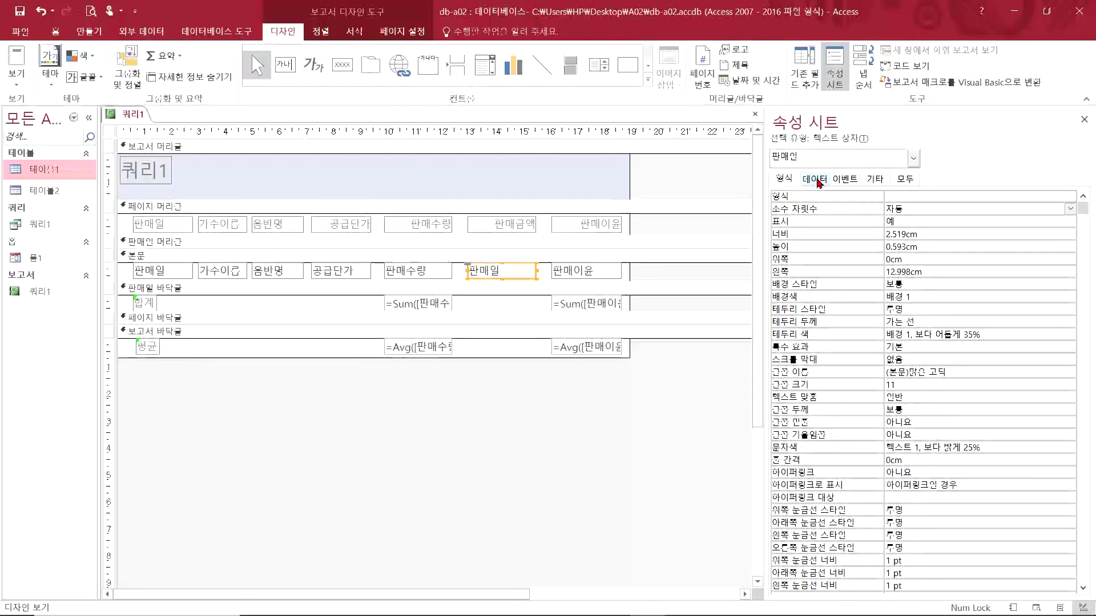
pyautogui.click(819, 181)
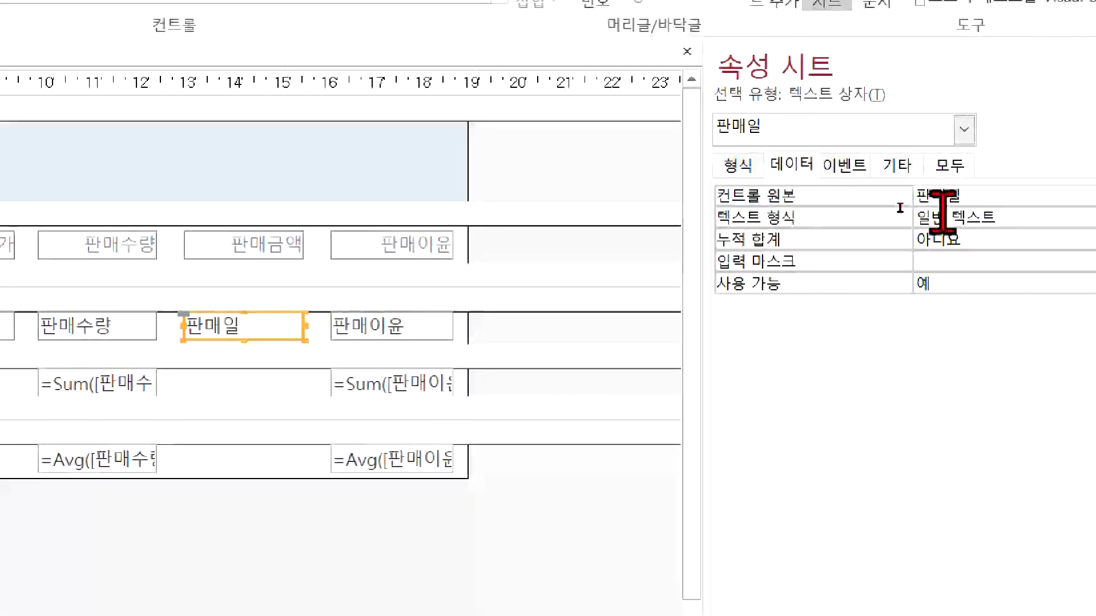
pyautogui.click(1051, 196)
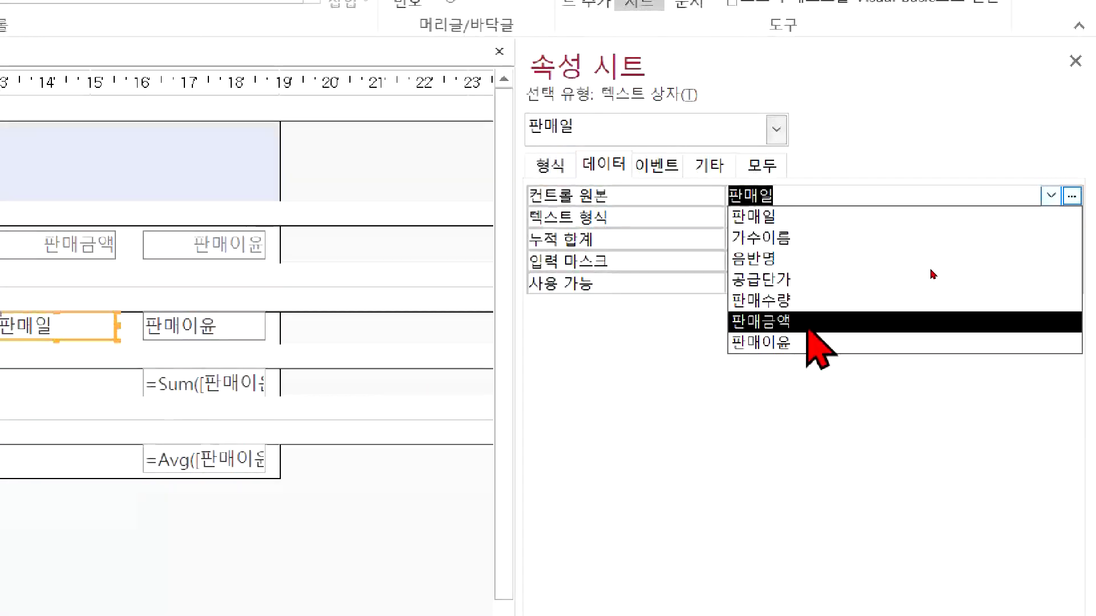
pyautogui.click(806, 327)
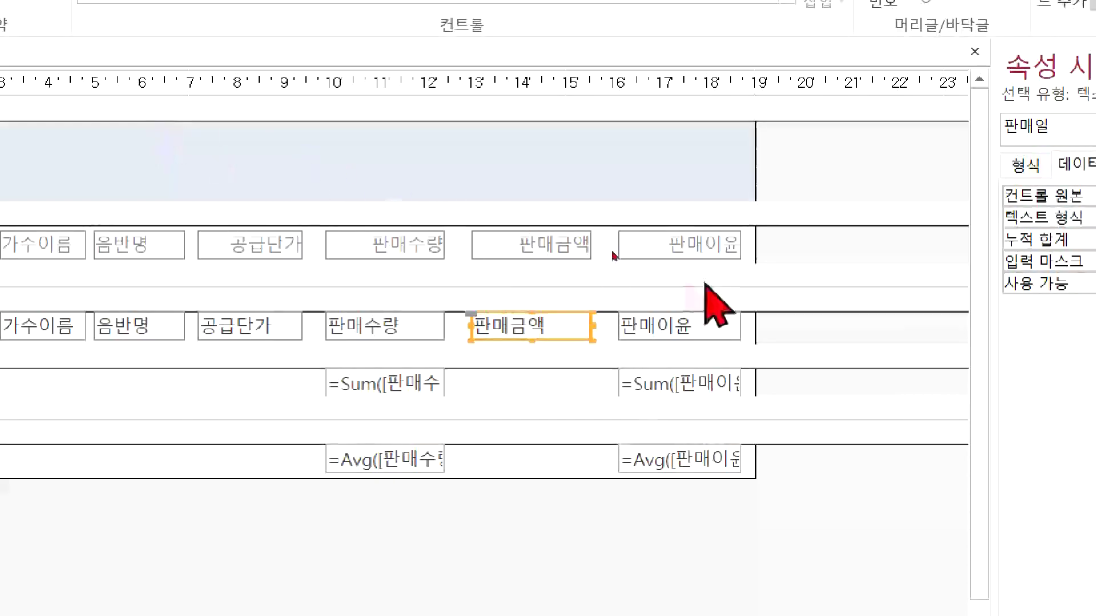
pyautogui.click(582, 409)
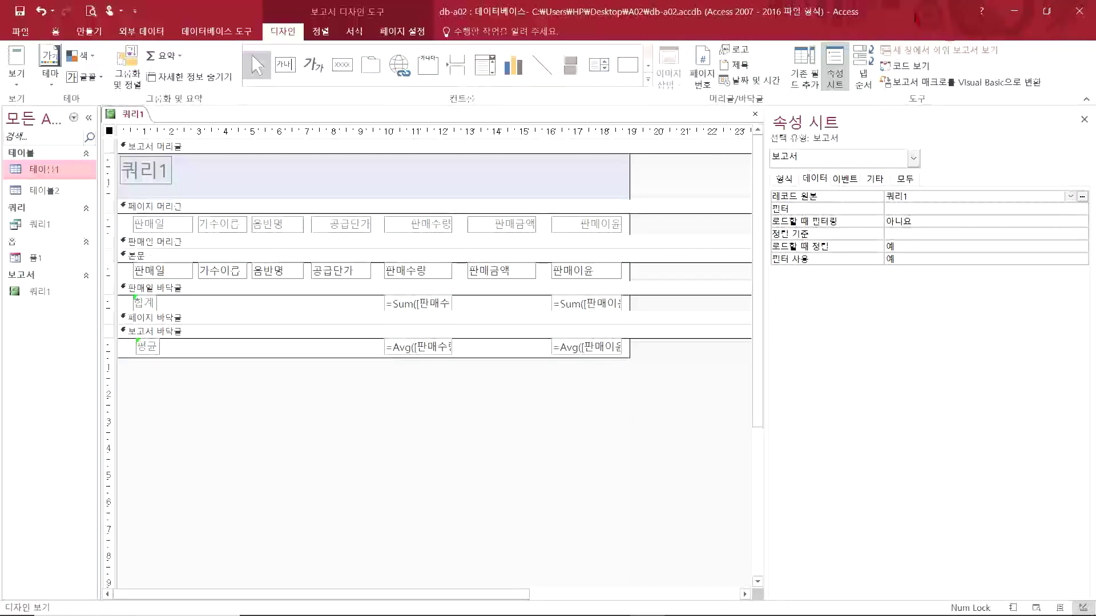
# Copy the Sum and Avg boxes of the 판매이윤 column and place the copies beneath the 판매금액 column in both footers.
pyautogui.click(1083, 120)
pyautogui.click(1046, 12)
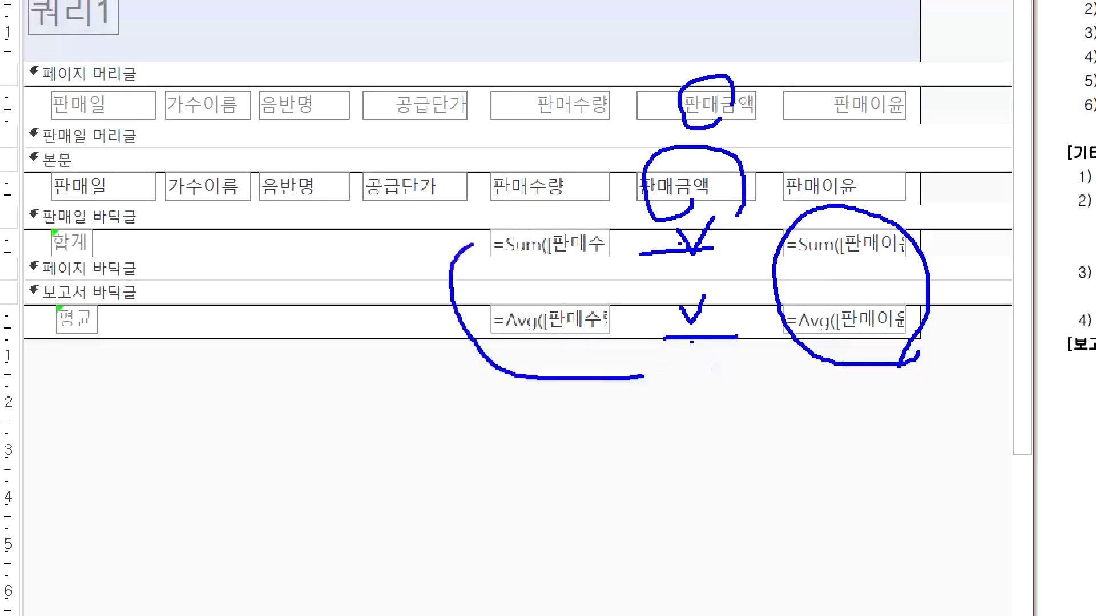
pyautogui.press('Escape')
pyautogui.hotkey('ctrl', '4')
pyautogui.moveTo(721, 381); pyautogui.dragTo(535, 234)
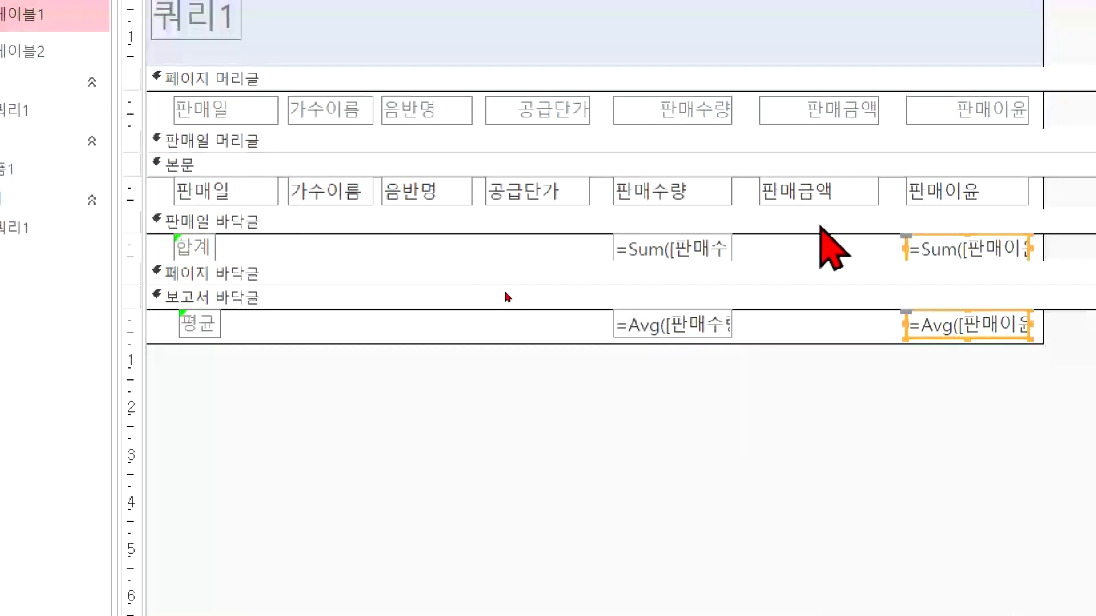
pyautogui.click(820, 227)
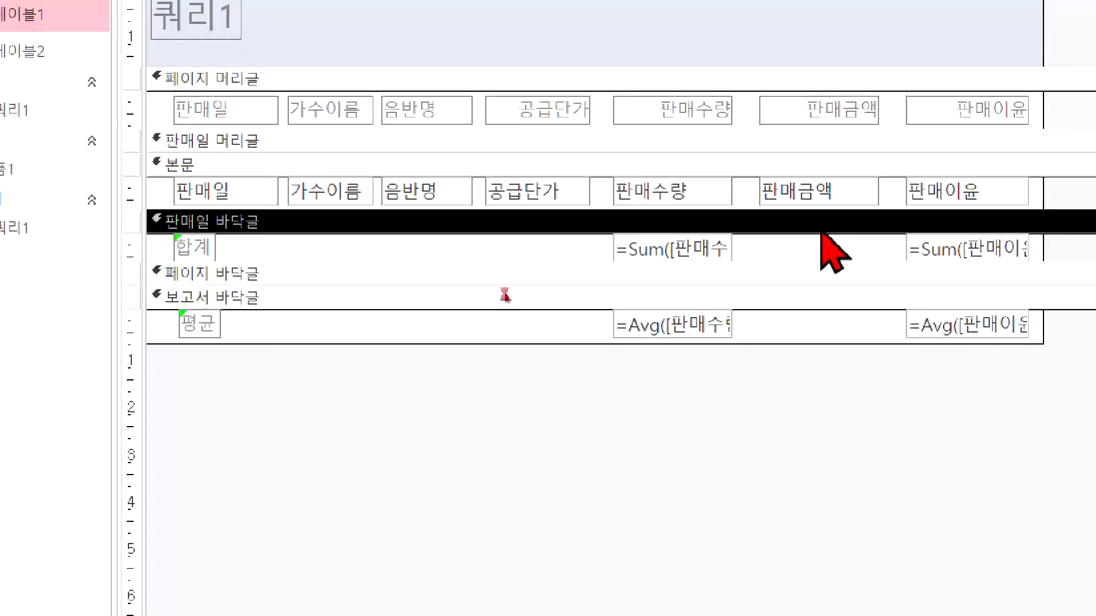
pyautogui.hotkey('ctrl', 'v')
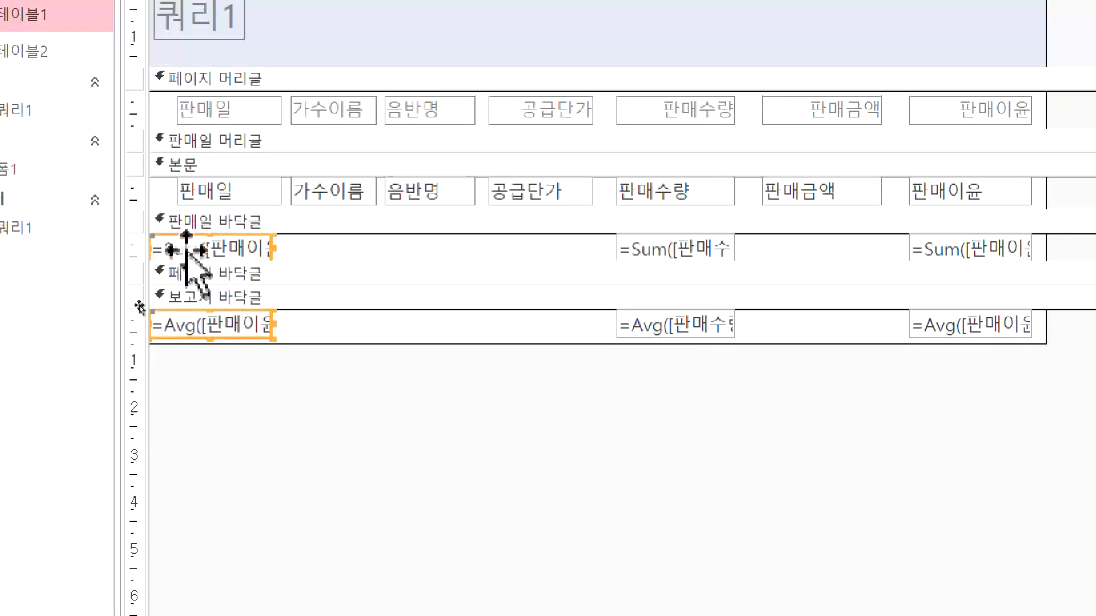
pyautogui.moveTo(181, 246); pyautogui.dragTo(555, 249)
pyautogui.moveTo(753, 238); pyautogui.dragTo(794, 247)
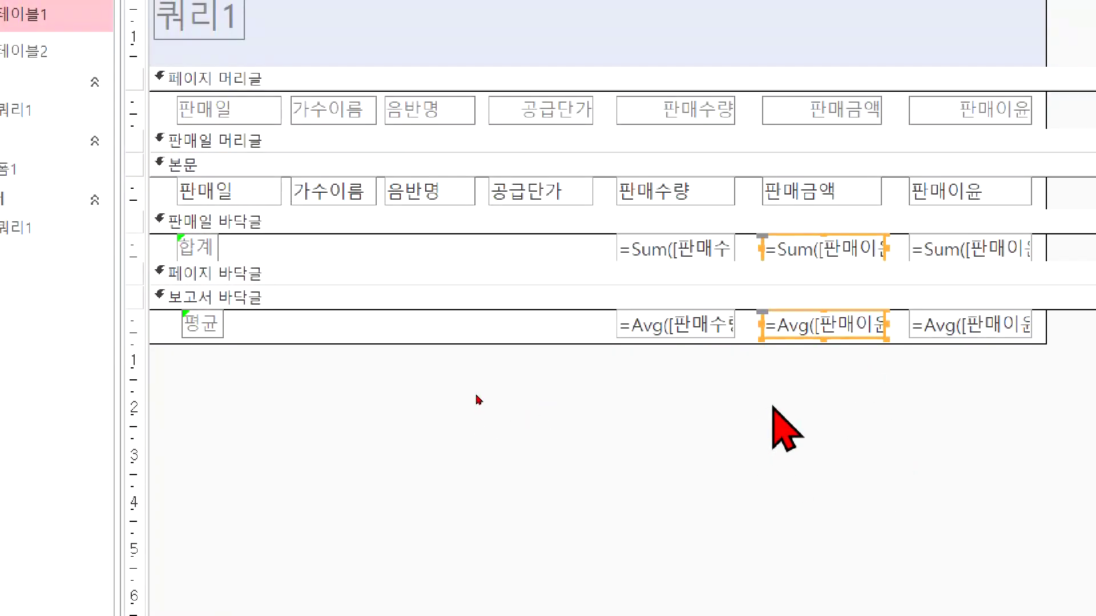
pyautogui.click(867, 415)
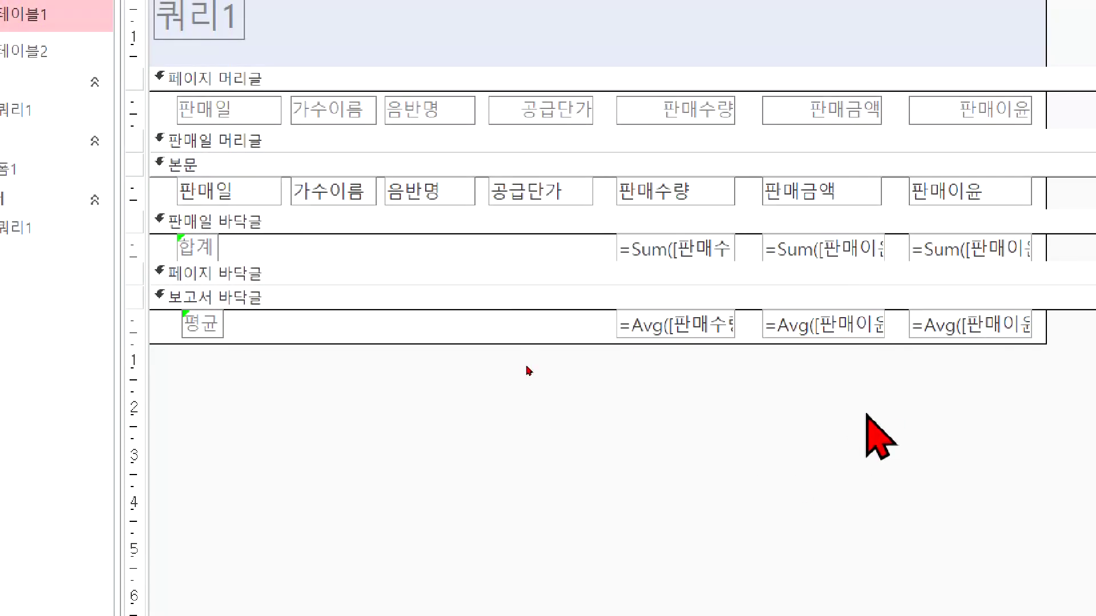
# Change the copied footer expressions in the 판매금액 column to =Sum([판매금액]) and =Avg([판매금액]).
pyautogui.click(846, 247)
pyautogui.click(866, 247)
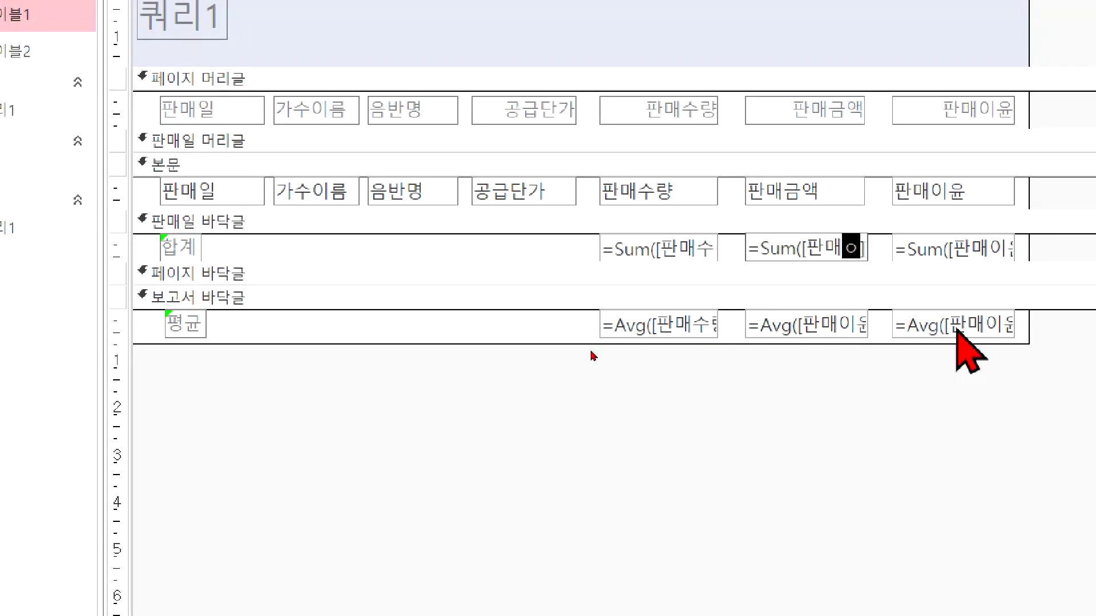
pyautogui.write('금ㅇ')
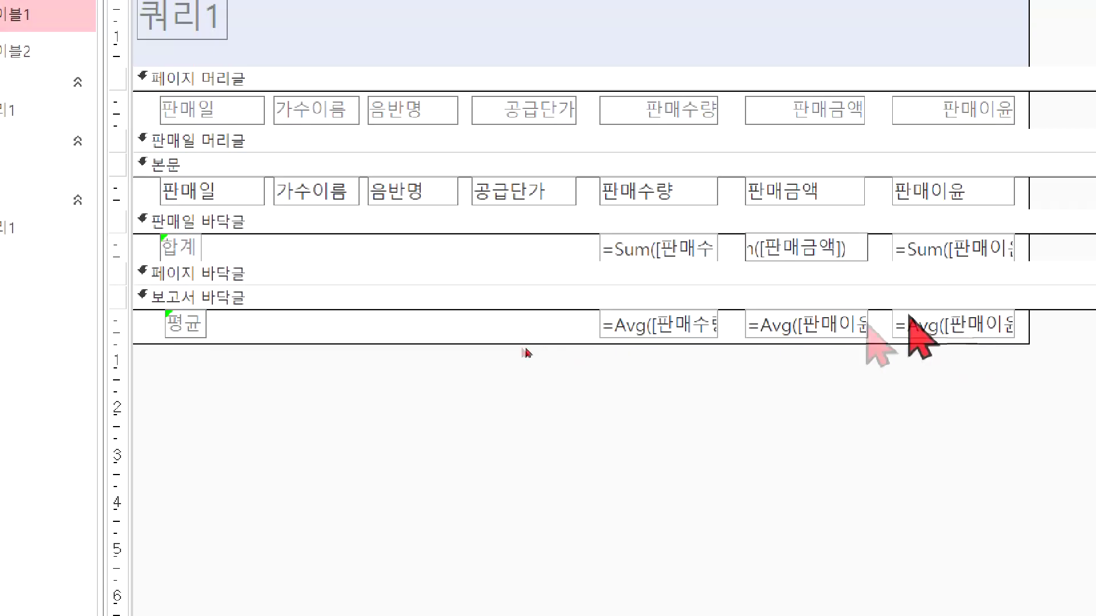
pyautogui.click(841, 325)
pyautogui.click(841, 325)
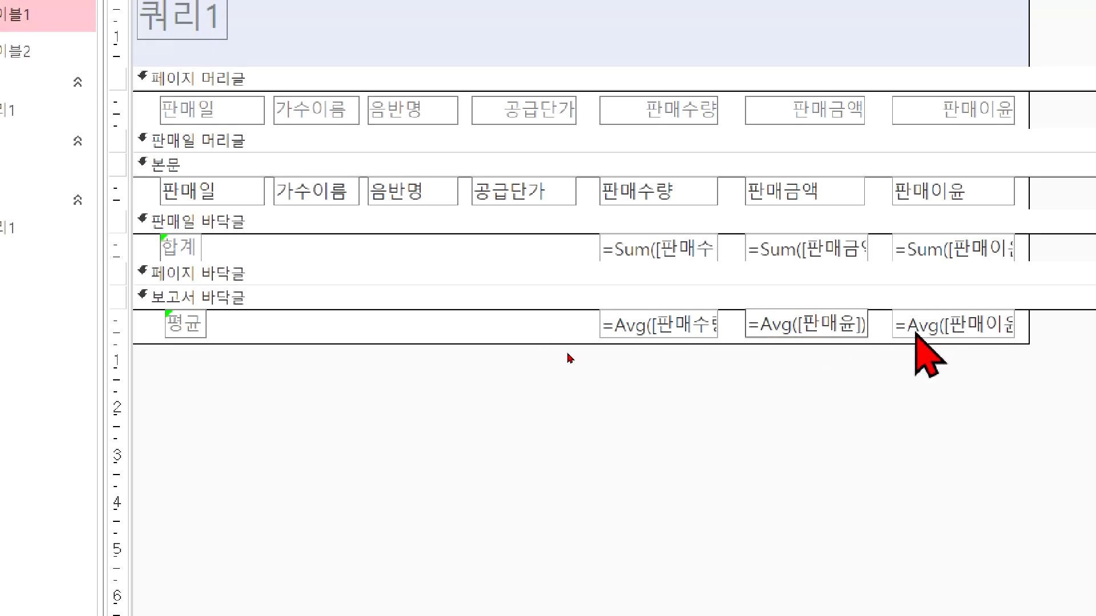
pyautogui.write('액')
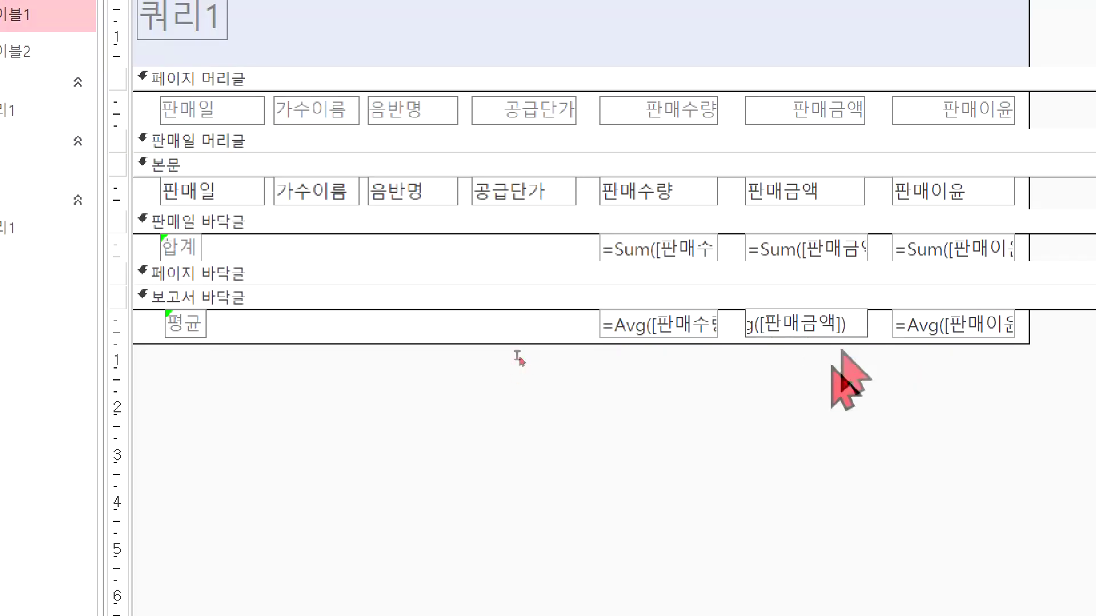
pyautogui.click(856, 419)
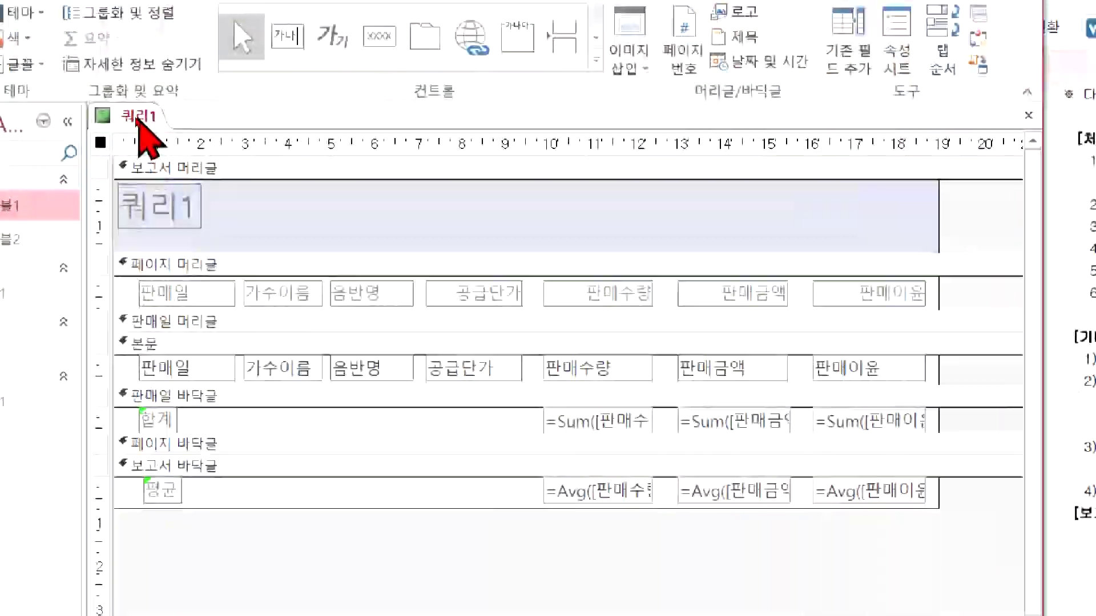
# Check the report's columns and totals in layout view and return to design view.
pyautogui.rightClick(139, 119)
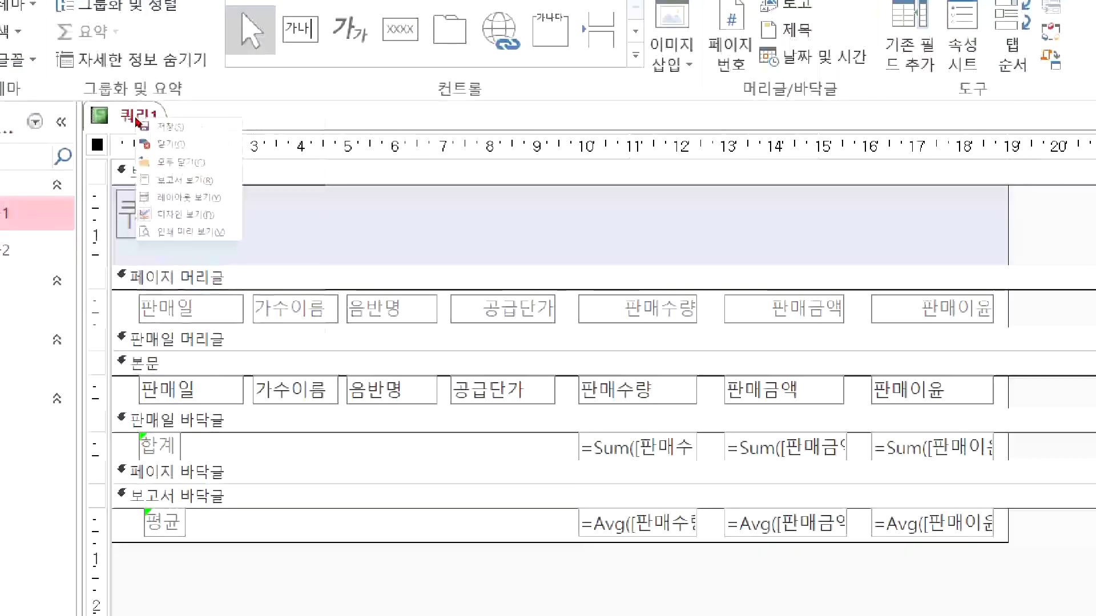
pyautogui.click(228, 257)
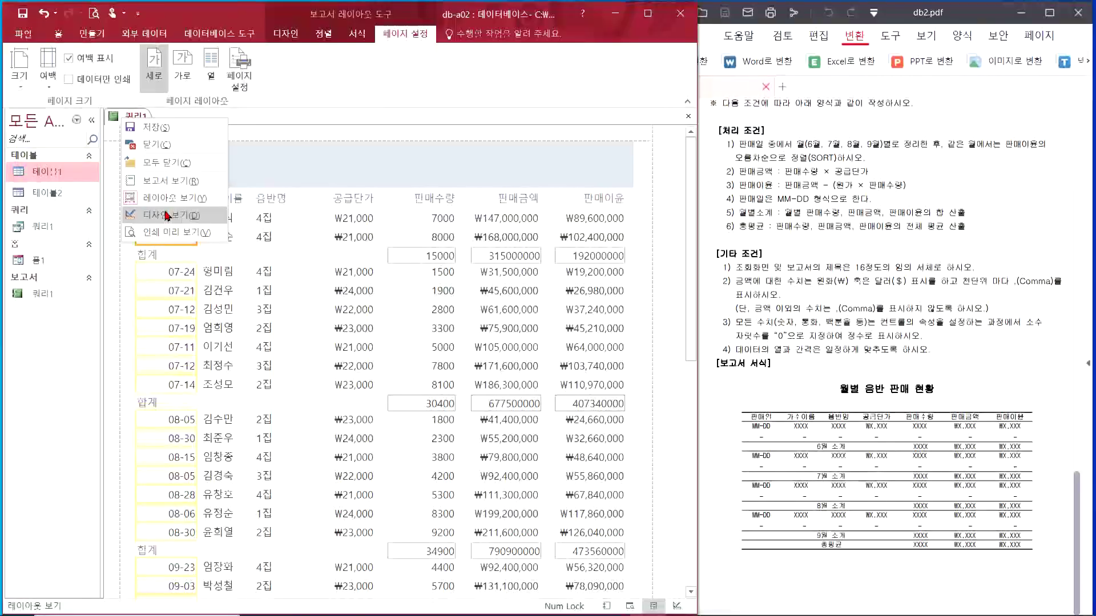
pyautogui.click(166, 215)
# Shift the 음반명 and 가수이름 labels and text boxes slightly right to even out the spacing, and check the result in layout view.
pyautogui.moveTo(278, 355); pyautogui.dragTo(272, 217)
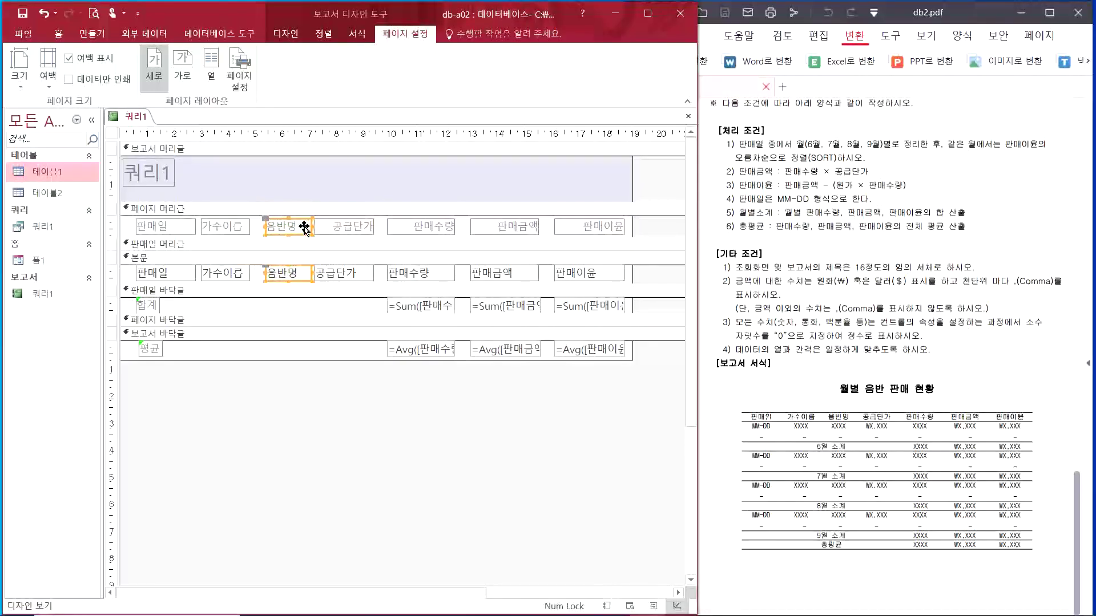
pyautogui.moveTo(259, 403); pyautogui.dragTo(213, 223)
pyautogui.press('Right')
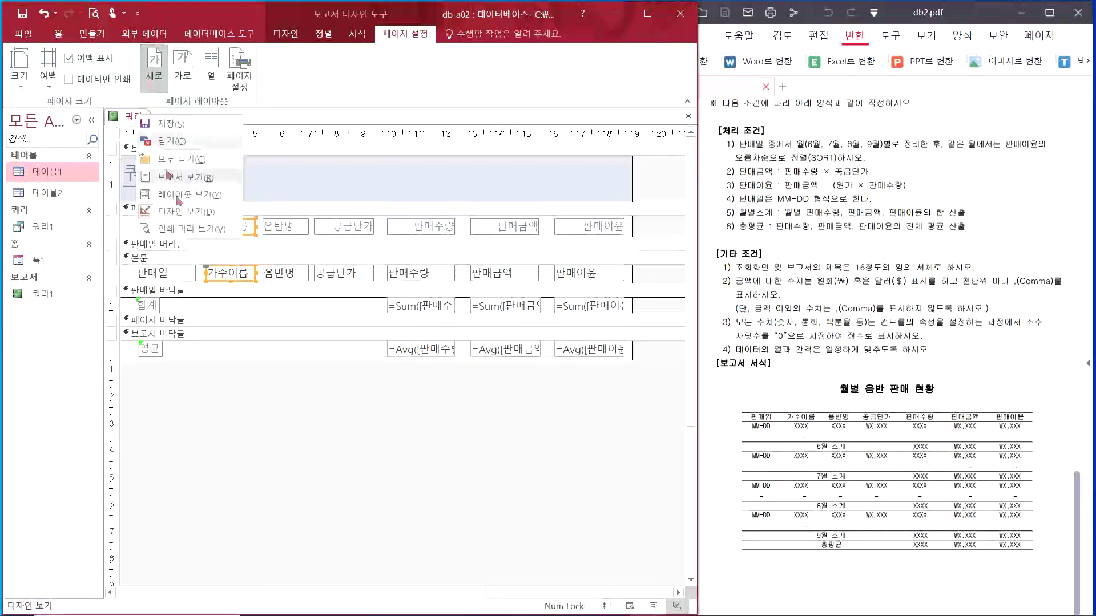
pyautogui.click(185, 178)
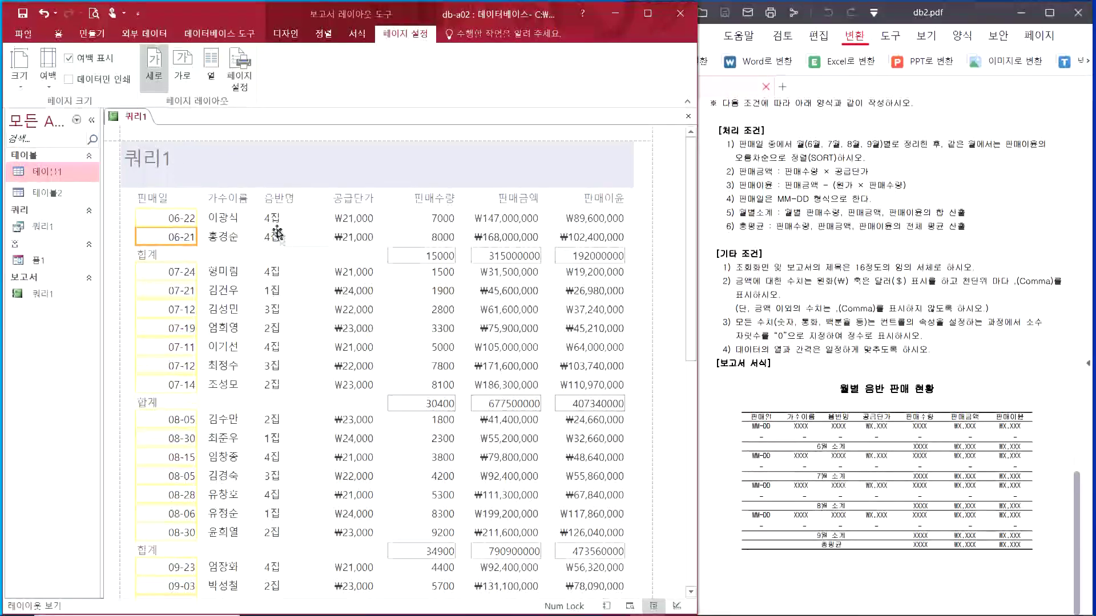
pyautogui.rightClick(127, 118)
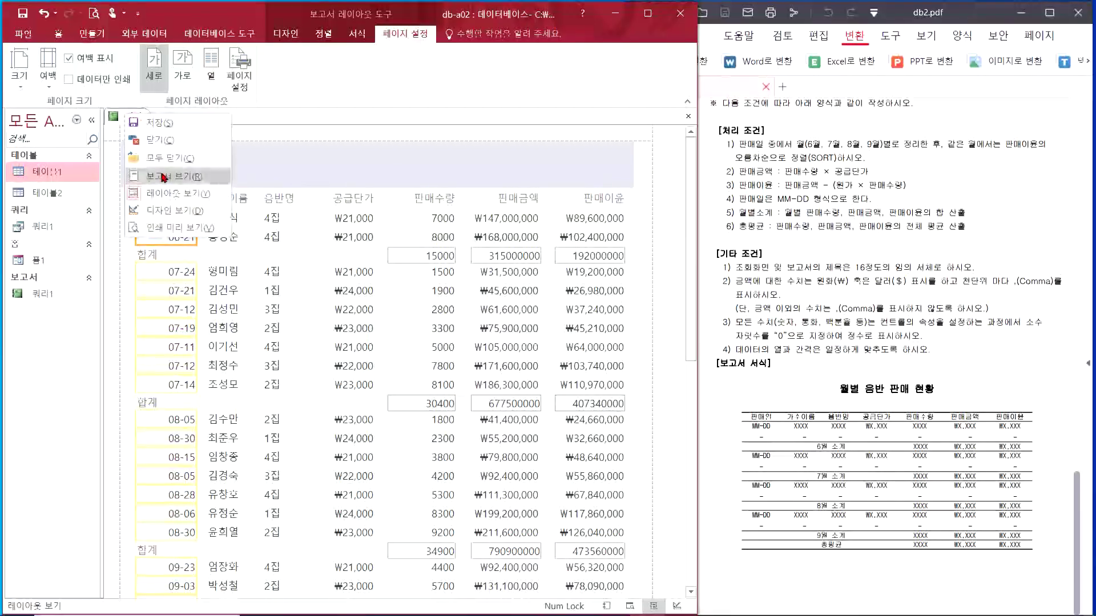
pyautogui.click(167, 211)
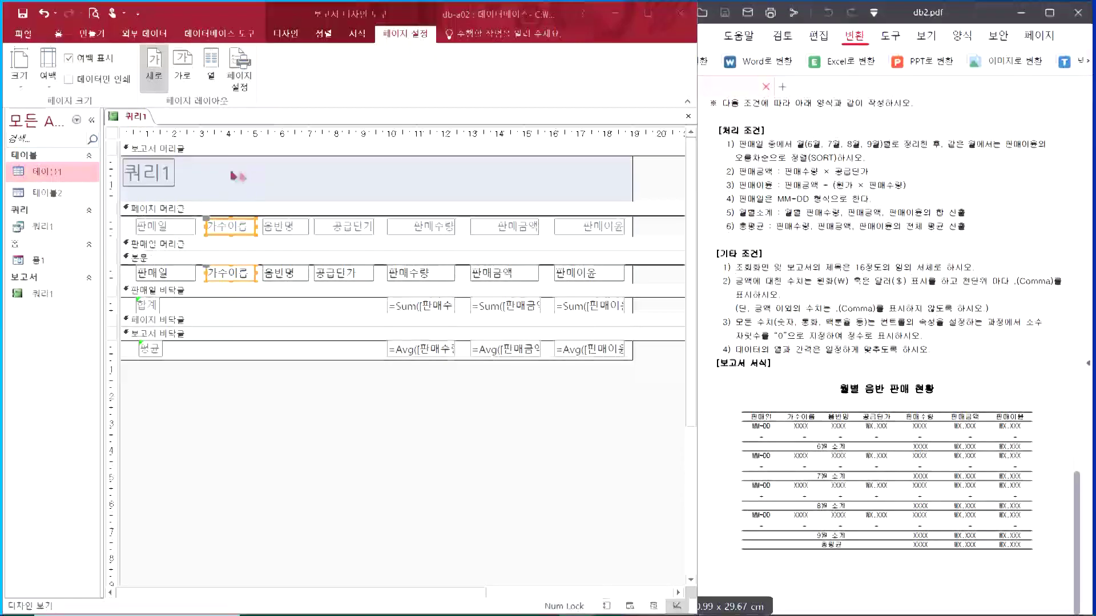
# Rename the 합계 label in the 판매일 footer to 소계 and move it beneath the 음반명 column.
pyautogui.click(144, 306)
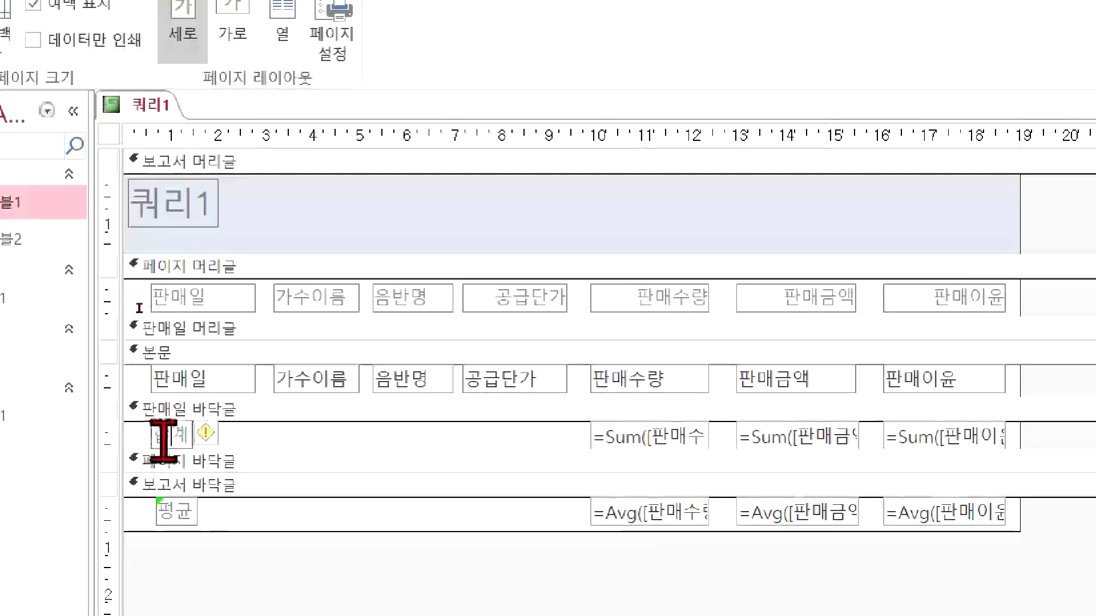
pyautogui.doubleClick(164, 443)
pyautogui.write('소계')
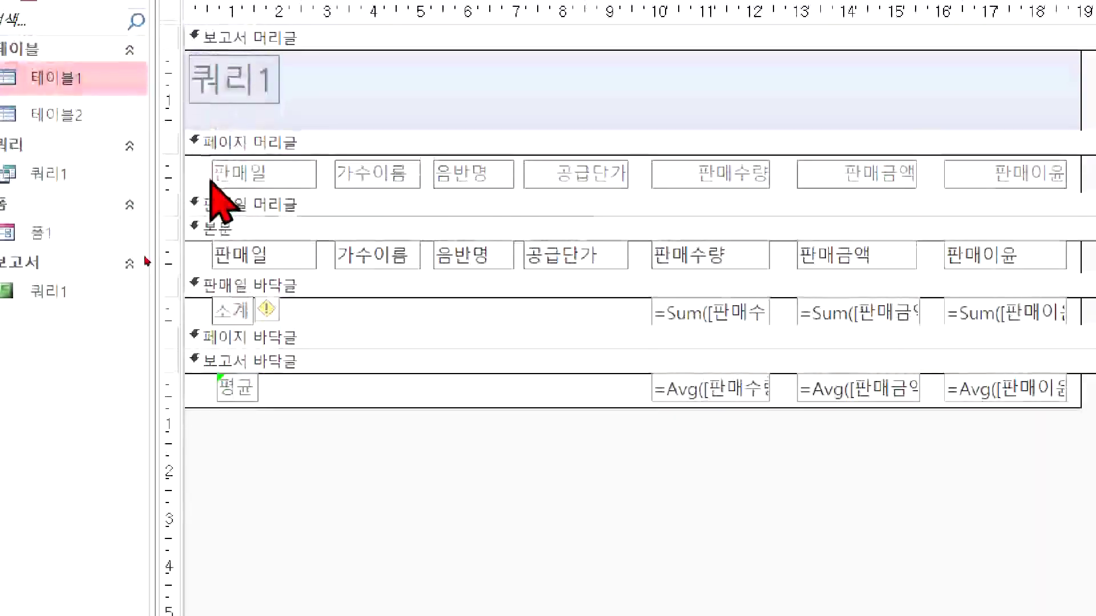
pyautogui.click(237, 316)
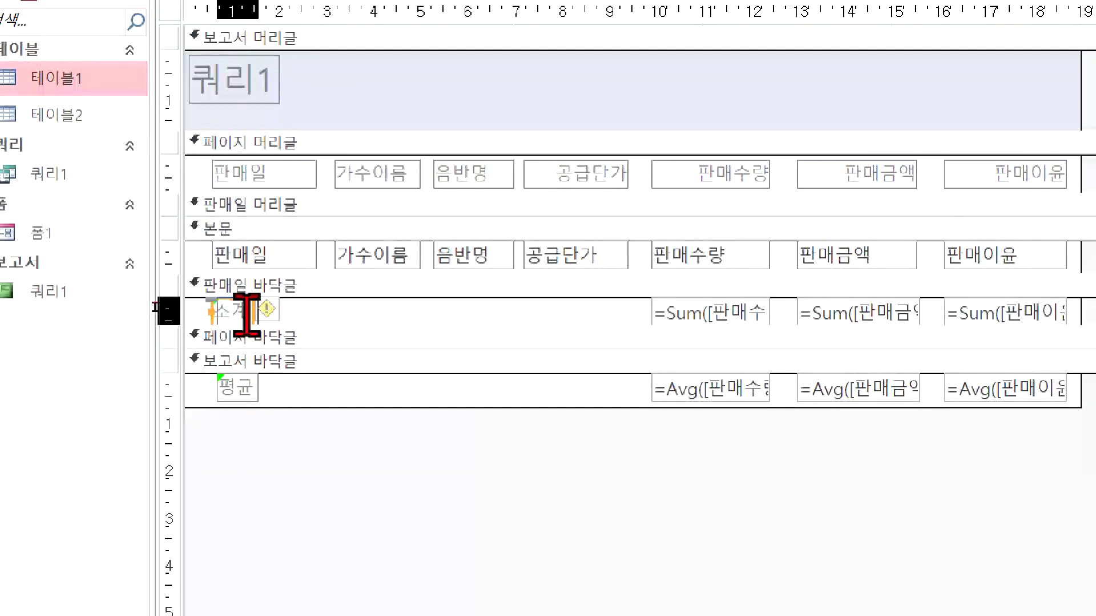
pyautogui.moveTo(247, 314); pyautogui.dragTo(487, 314)
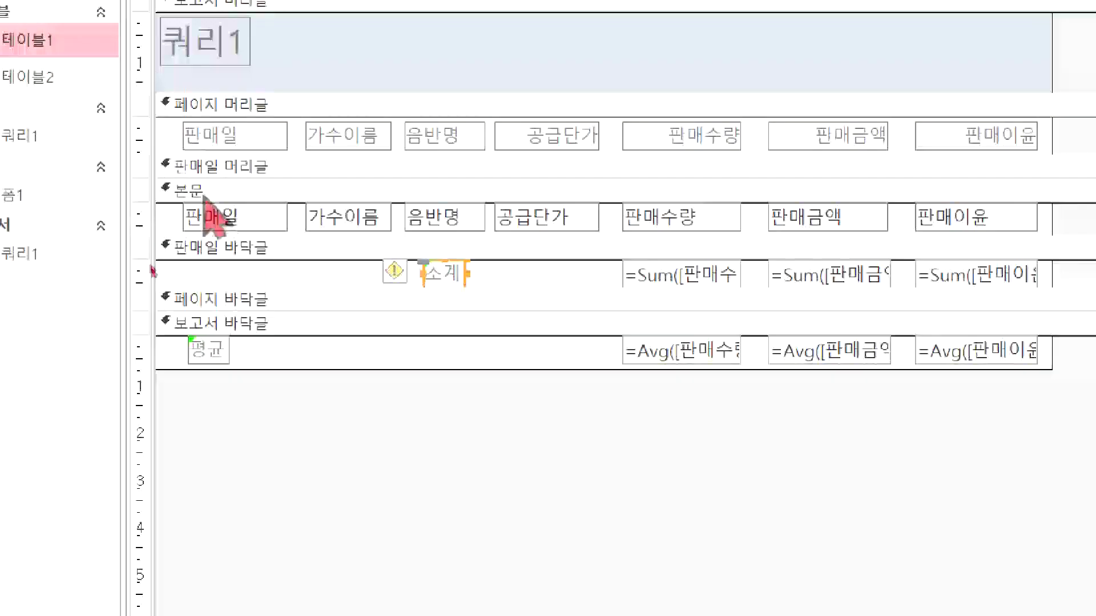
# Copy the 판매일 text box into the 판매일 footer just before the 소계 label and preview the report in layout view.
pyautogui.click(254, 222)
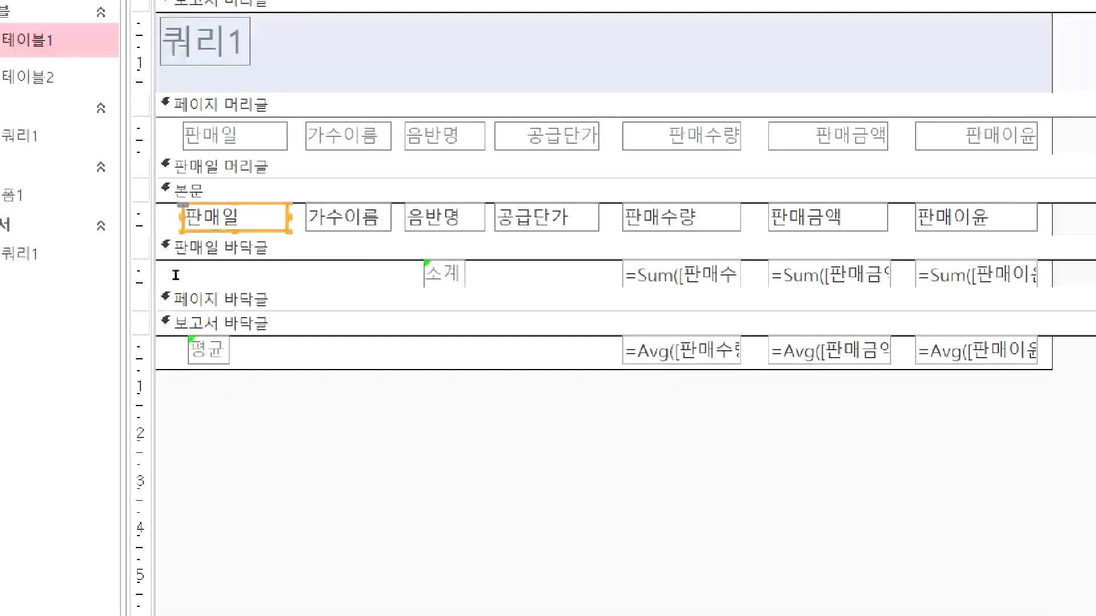
pyautogui.click(278, 255)
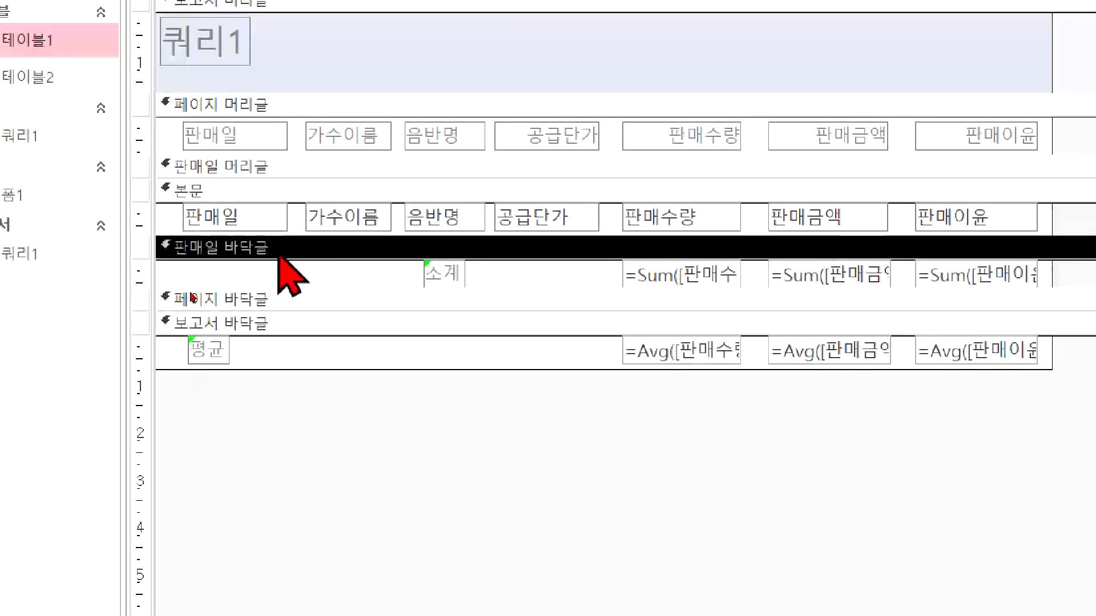
pyautogui.hotkey('ctrl', 'v')
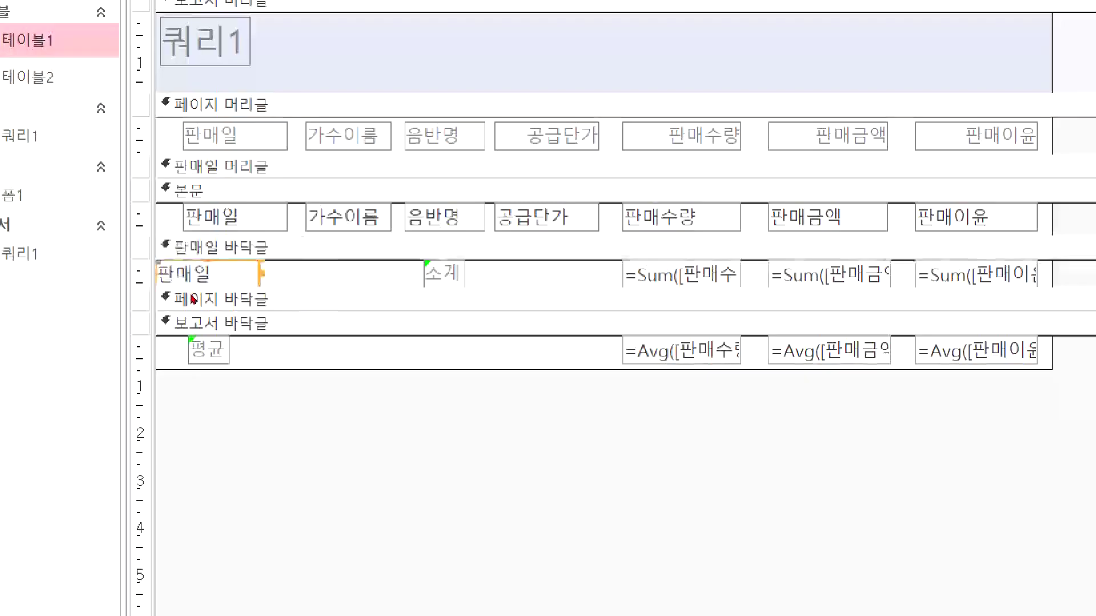
pyautogui.click(157, 297)
pyautogui.moveTo(231, 277); pyautogui.dragTo(372, 259)
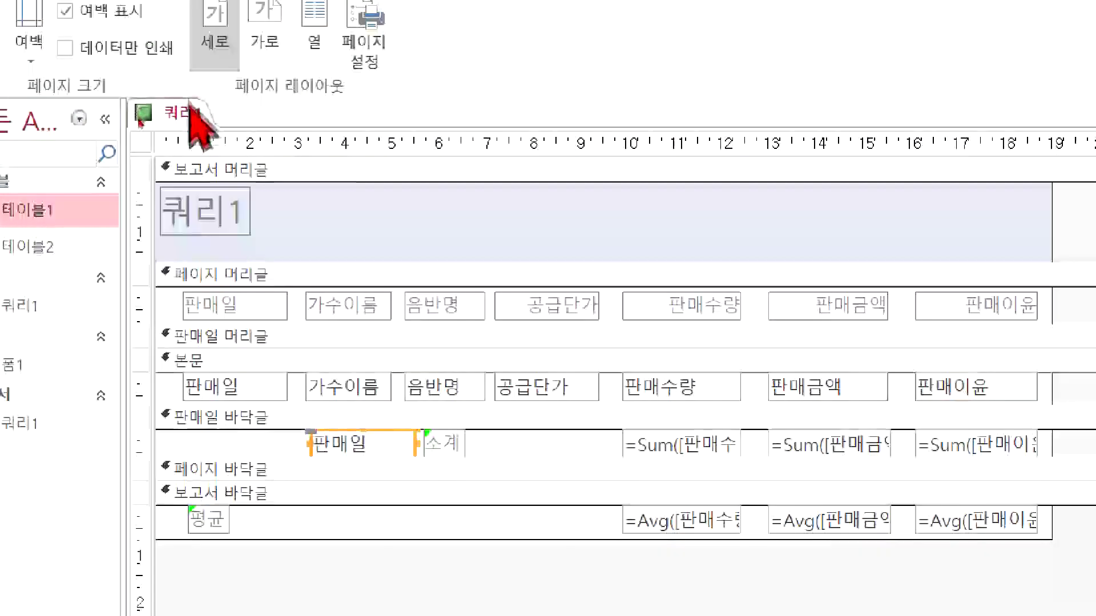
pyautogui.rightClick(190, 115)
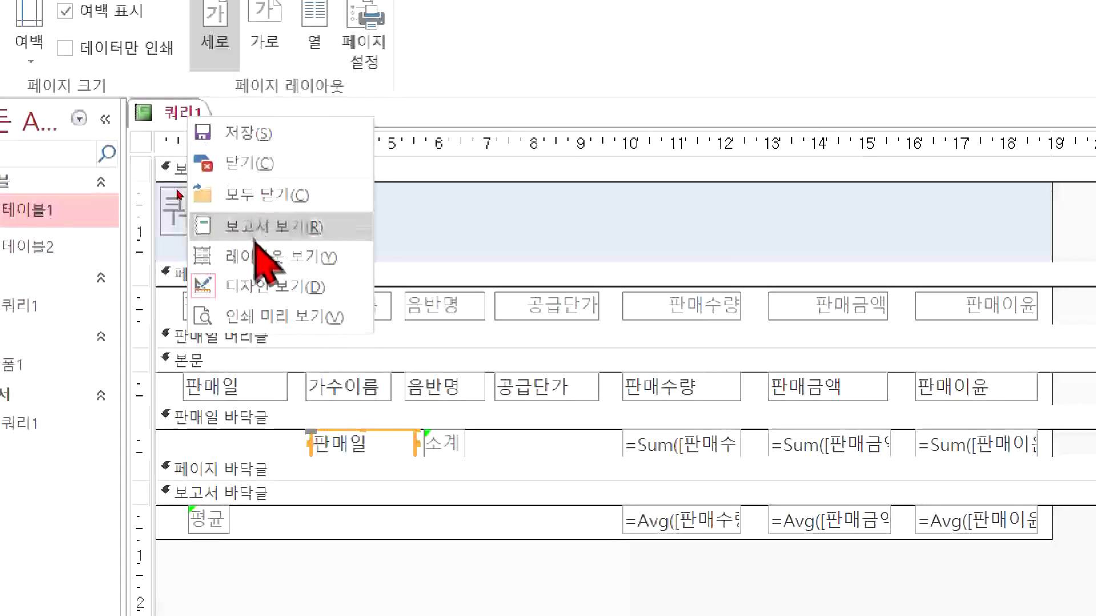
pyautogui.click(264, 258)
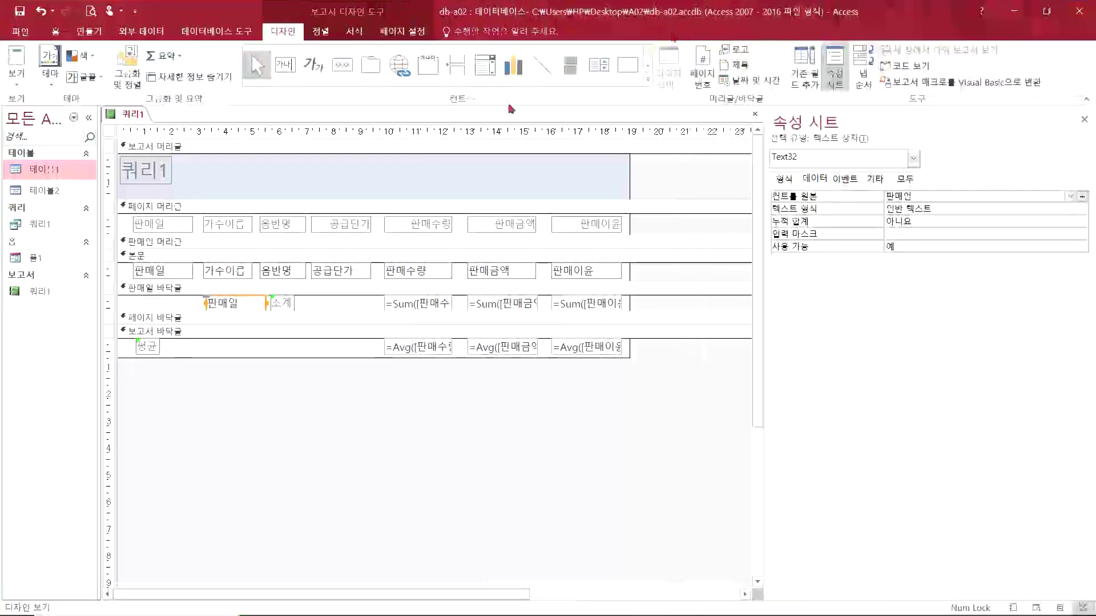
# Set the format of the copied 판매일 text box in the 판매일 footer to m월.
pyautogui.click(783, 178)
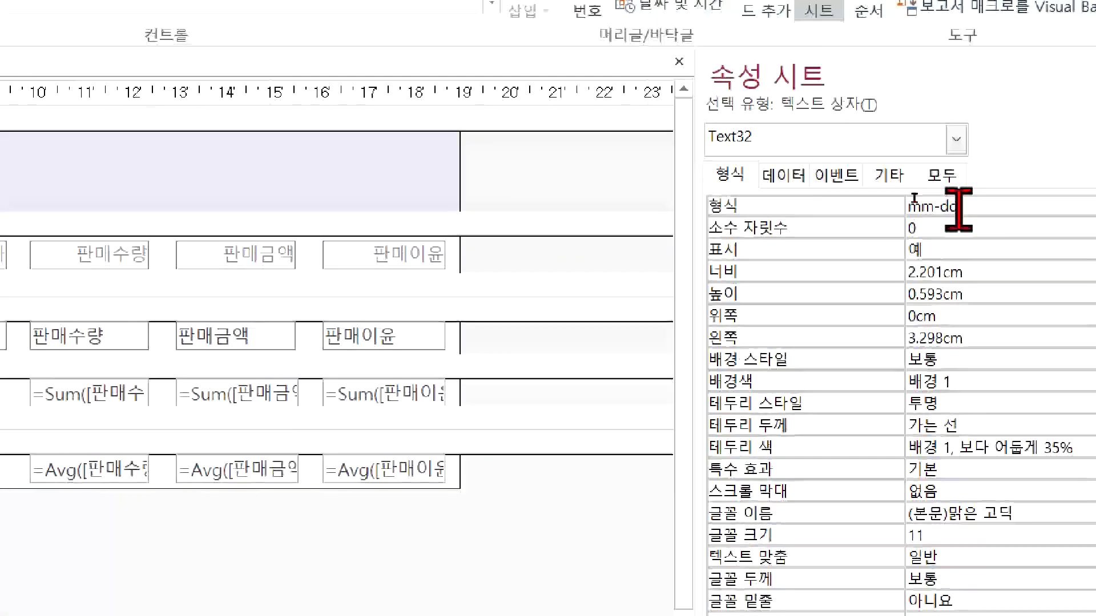
pyautogui.doubleClick(926, 205)
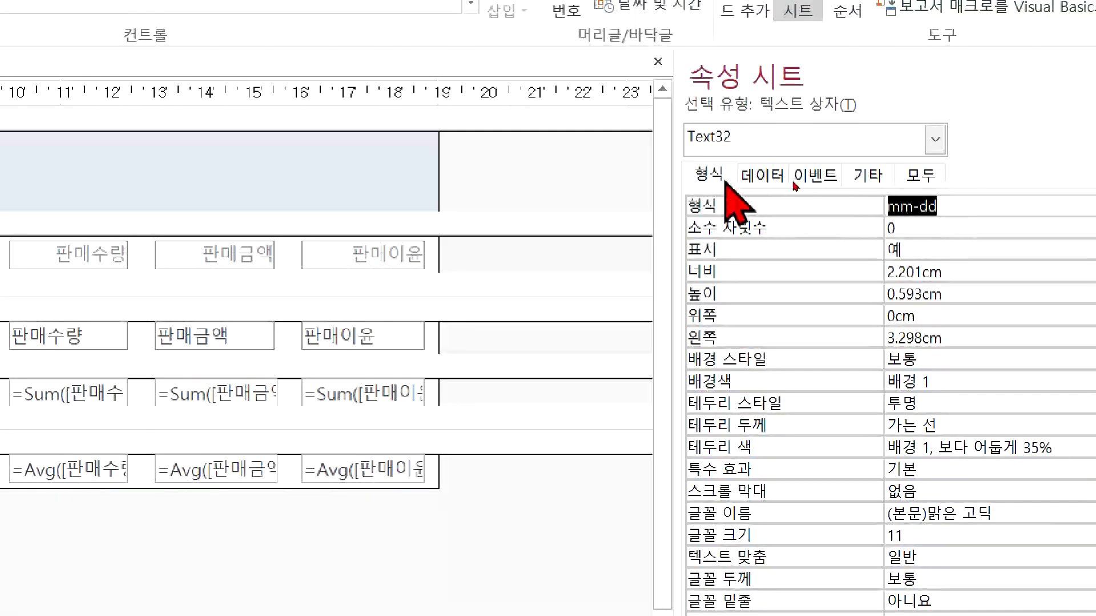
pyautogui.press('BackSpace')
pyautogui.write('m월')
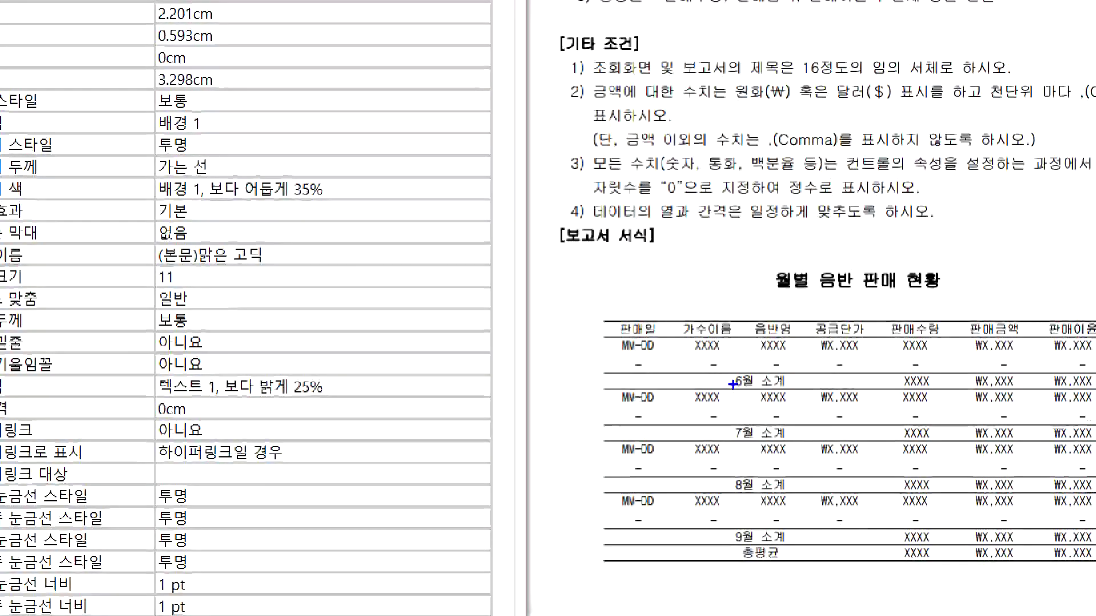
pyautogui.moveTo(710, 440); pyautogui.dragTo(757, 438)
pyautogui.moveTo(649, 273)
pyautogui.mouseDown()
pyautogui.moveTo(661, 316)
pyautogui.moveTo(712, 308)
pyautogui.mouseUp()
pyautogui.moveTo(726, 268)
pyautogui.mouseDown()
pyautogui.moveTo(733, 279)
pyautogui.moveTo(736, 262)
pyautogui.moveTo(757, 285)
pyautogui.moveTo(743, 312)
pyautogui.mouseUp()
pyautogui.moveTo(762, 301); pyautogui.dragTo(795, 332)
pyautogui.moveTo(610, 320); pyautogui.dragTo(622, 313)
pyautogui.press('Escape')
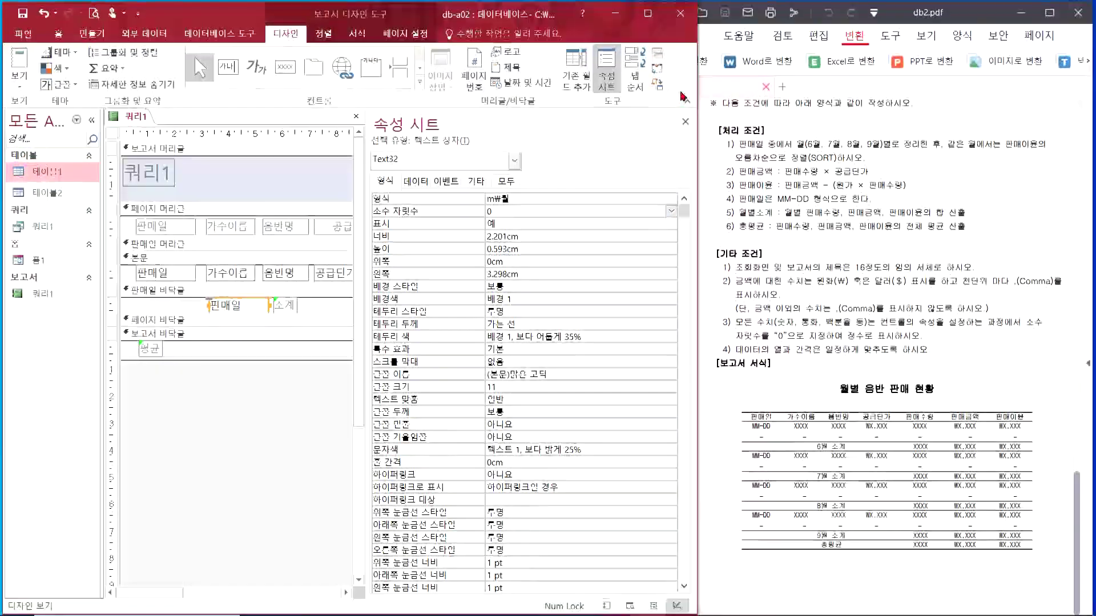
# Check the monthly 소계 rows in layout view with the window maximized and return to design view.
pyautogui.click(619, 12)
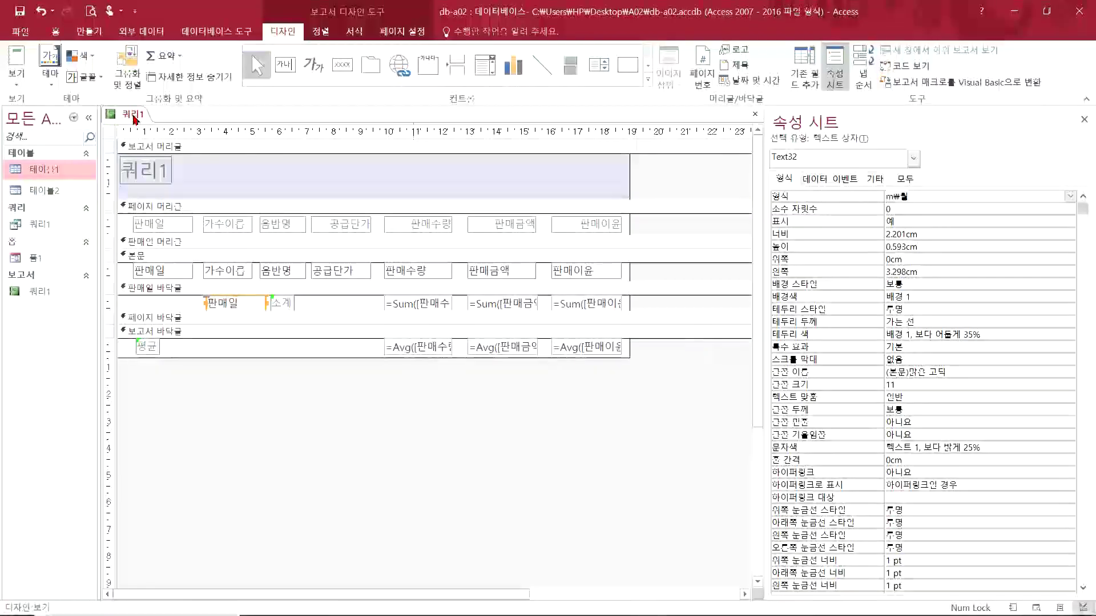
pyautogui.rightClick(135, 118)
pyautogui.click(152, 209)
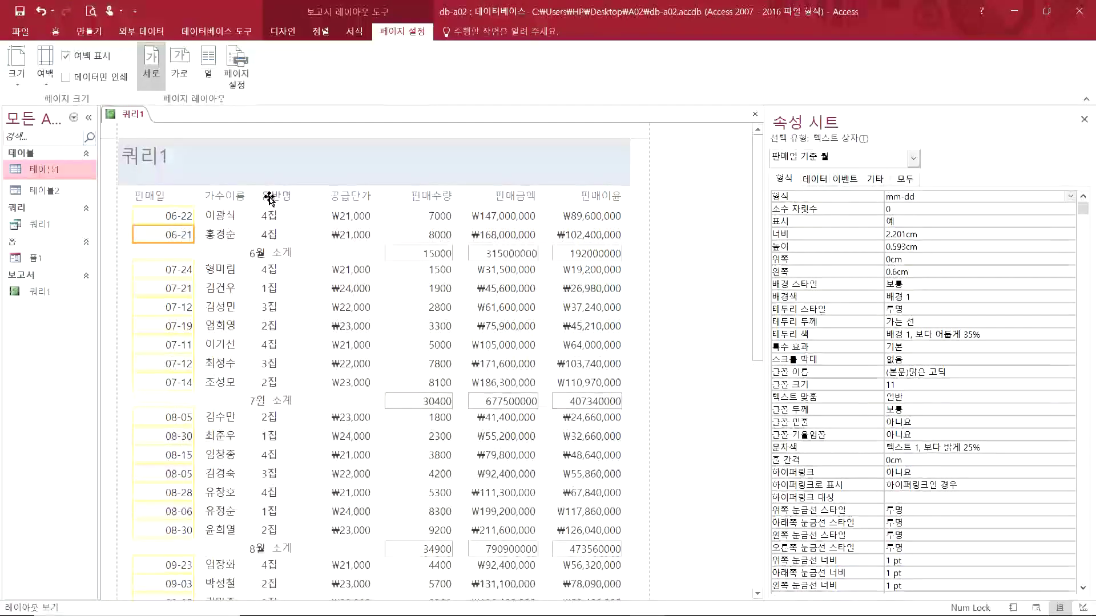
pyautogui.click(181, 212)
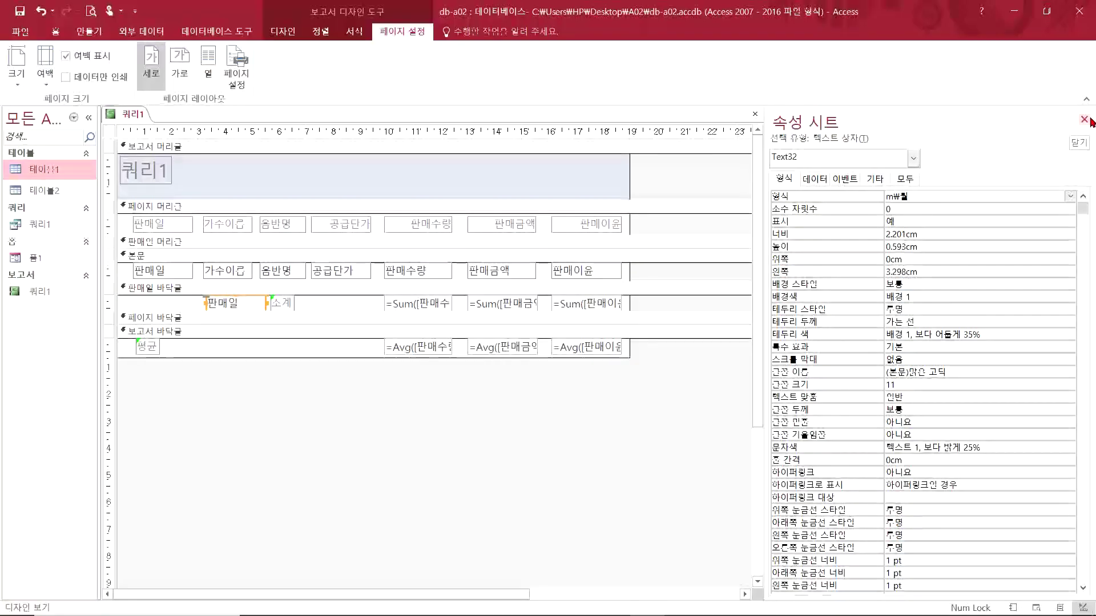
# Rename the 평균 label in the report footer to 총평균 and move it toward the 음반명 column.
pyautogui.click(1084, 120)
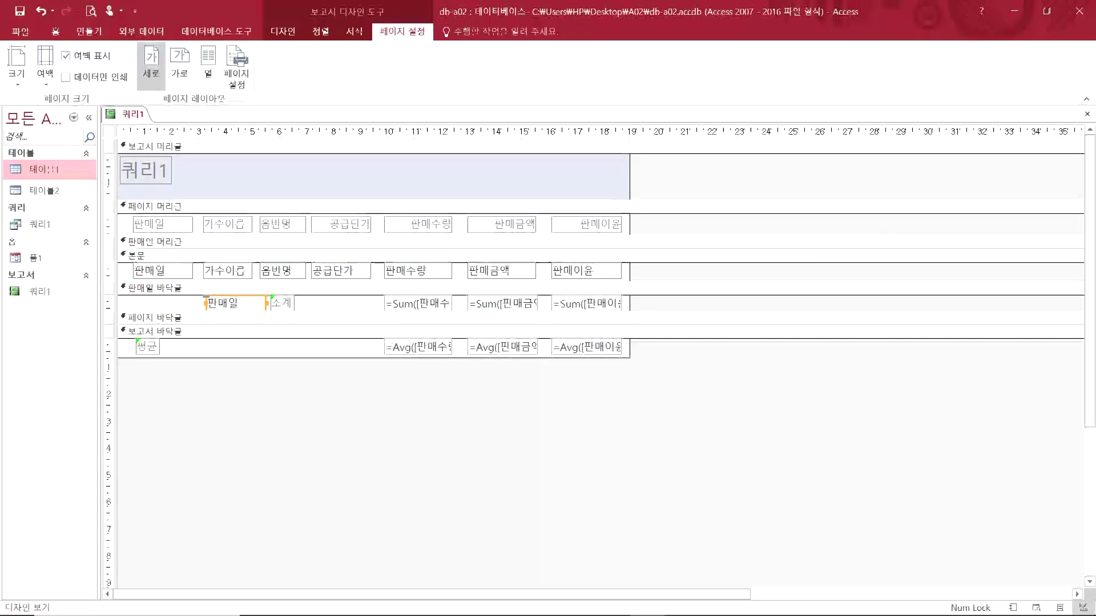
pyautogui.click(1046, 11)
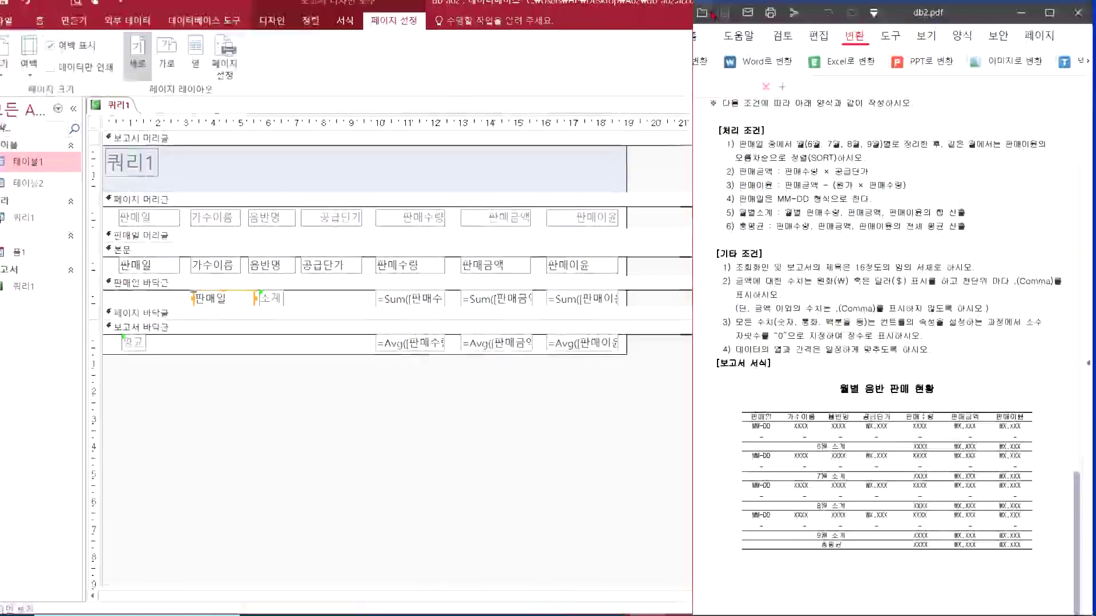
pyautogui.click(144, 349)
pyautogui.click(196, 357)
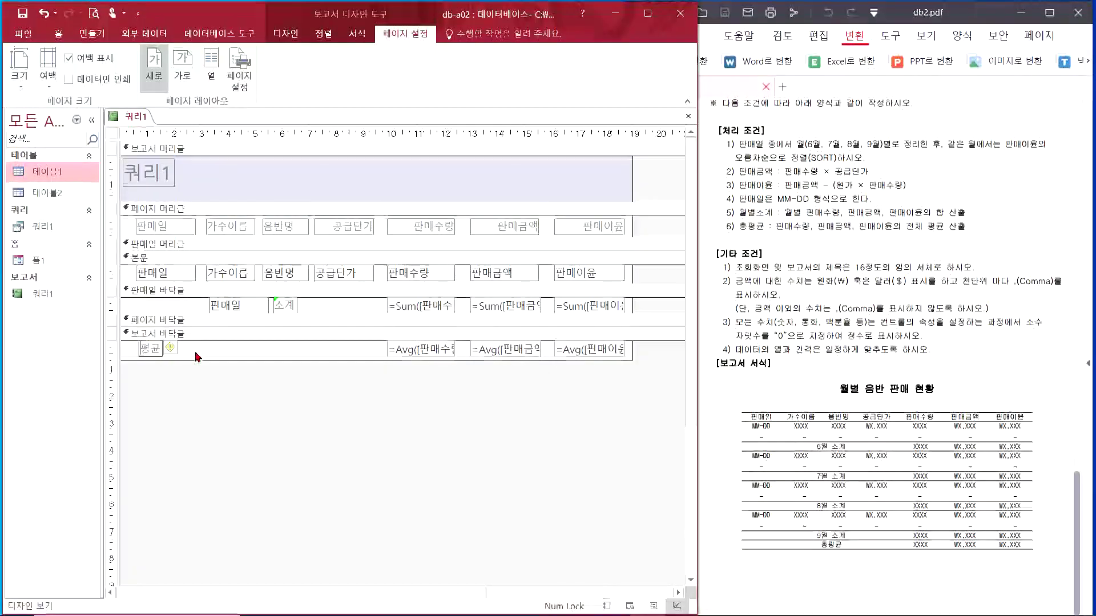
pyautogui.write('총')
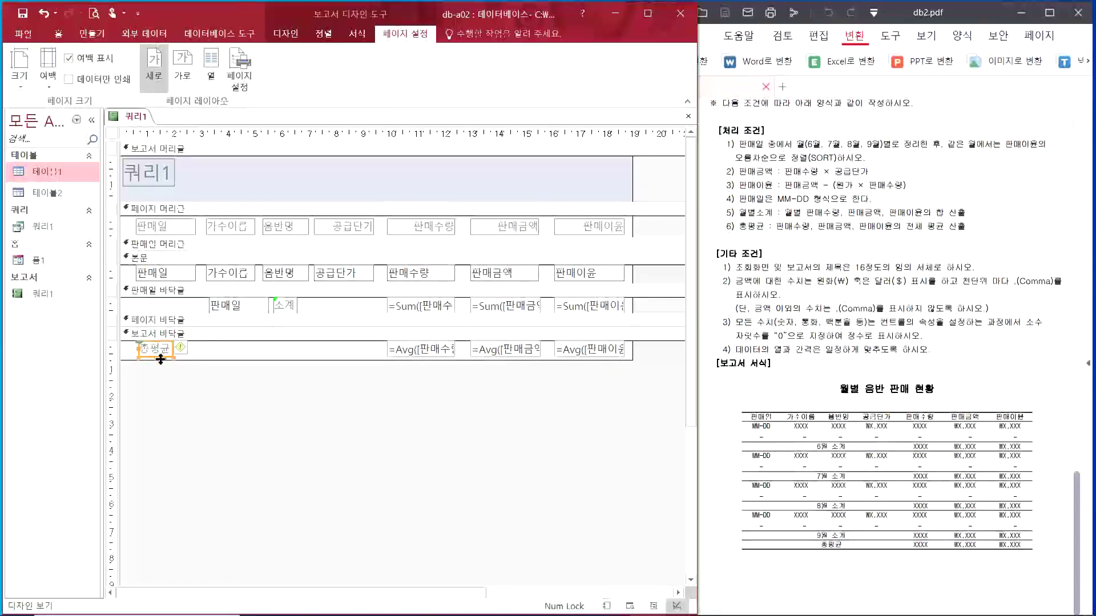
pyautogui.hotkey('ctrl', 'v')
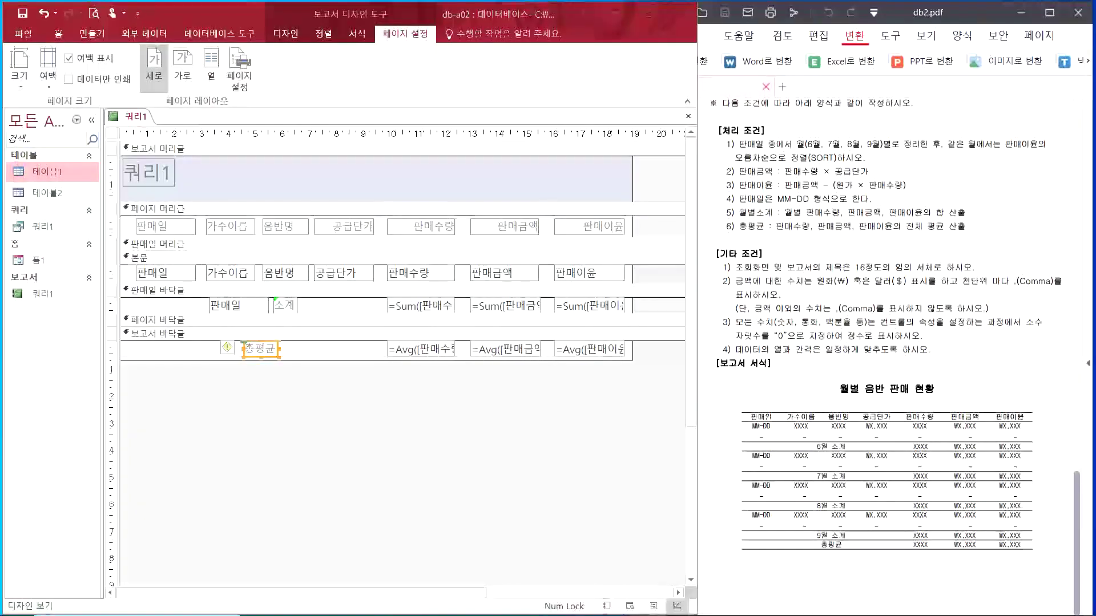
# Change the title in the report header to 월별 음반 판매 현황.
pyautogui.click(142, 172)
pyautogui.click(142, 171)
pyautogui.doubleClick(141, 172)
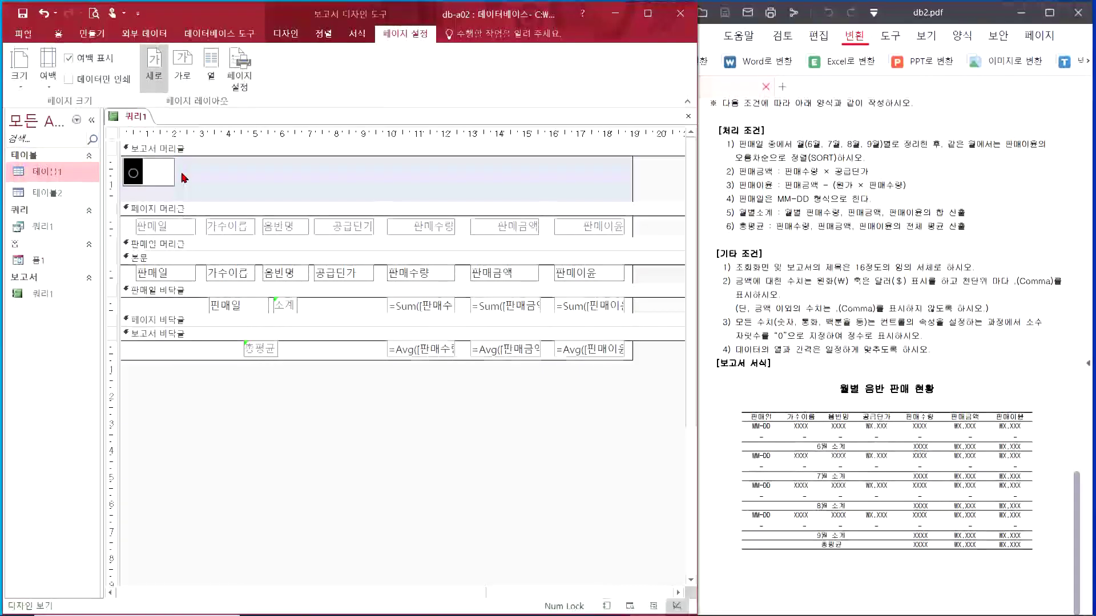
pyautogui.write('월별 음반 ㅍ')
pyautogui.write('ㅏㄴ매 현황')
pyautogui.click(255, 188)
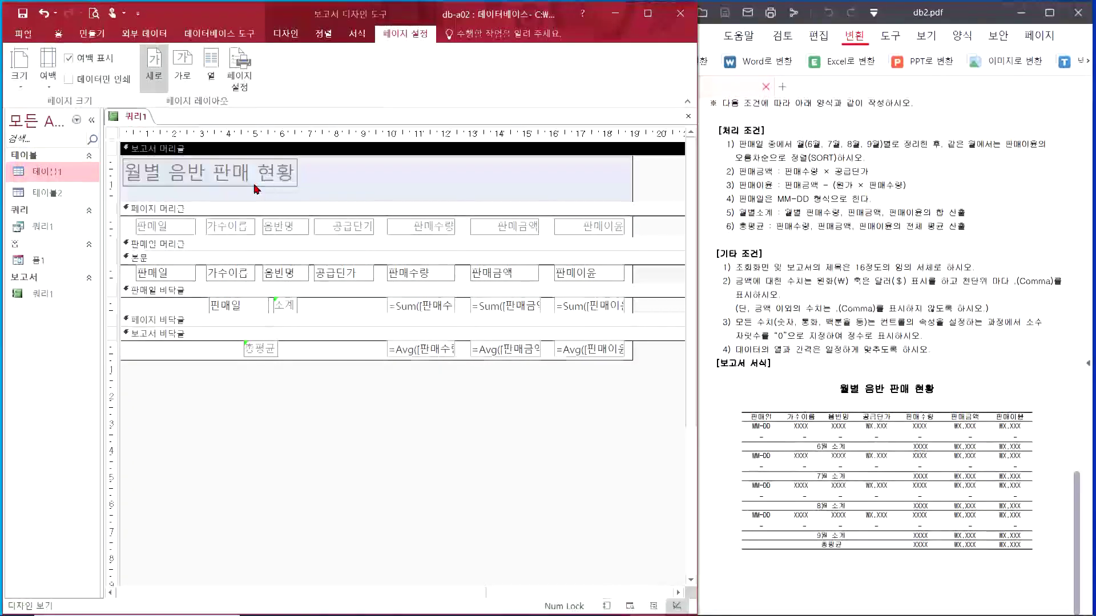
# Widen the title label across the report header, center its text and set its font size to 16.
pyautogui.click(251, 186)
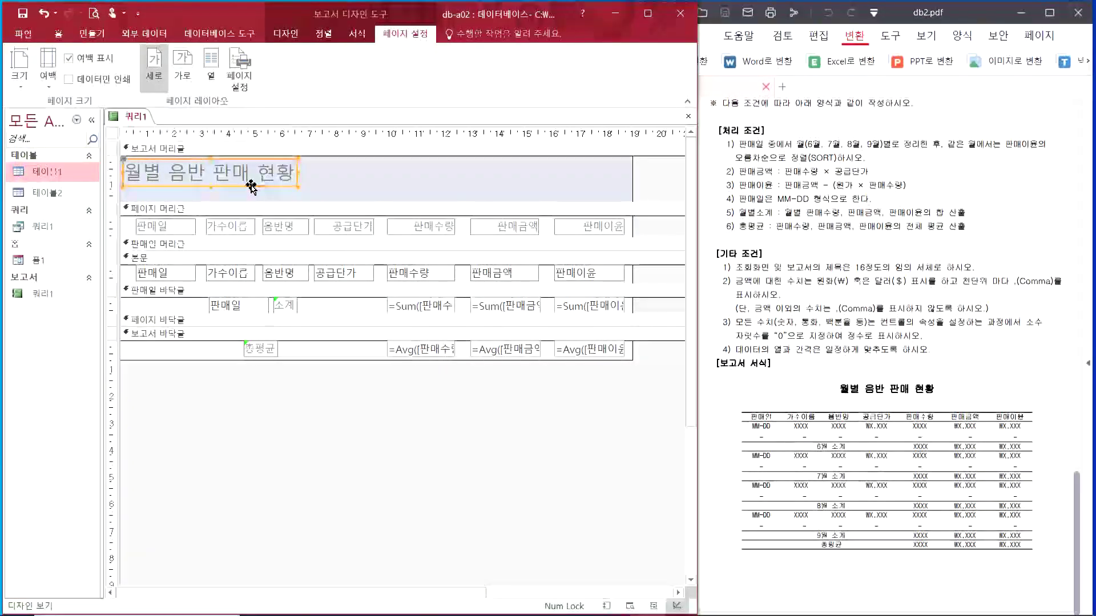
pyautogui.moveTo(252, 186); pyautogui.dragTo(409, 181)
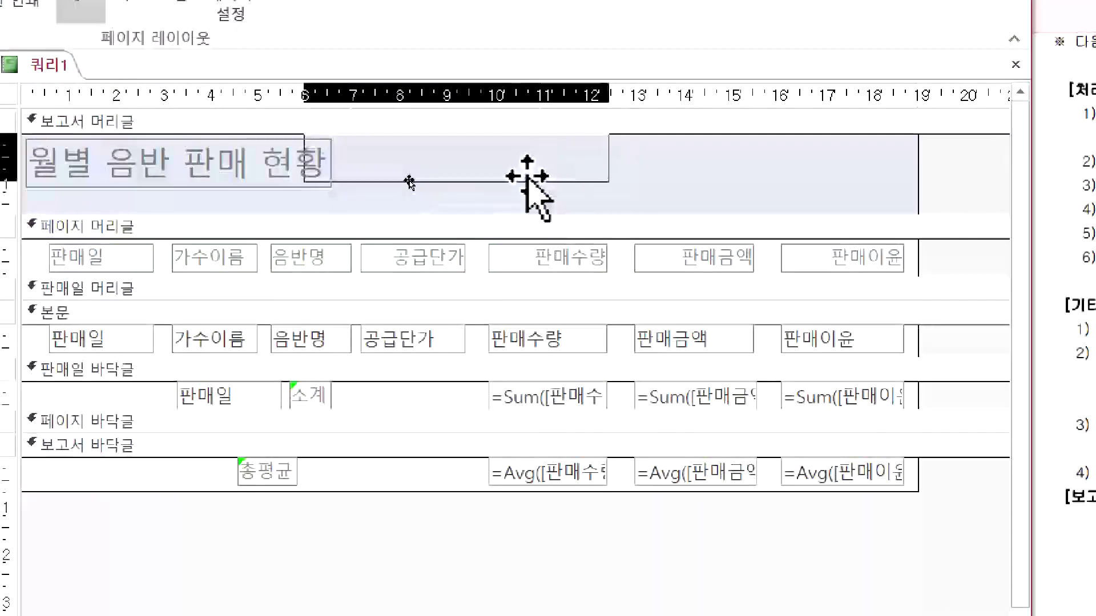
pyautogui.moveTo(528, 178); pyautogui.dragTo(256, 183)
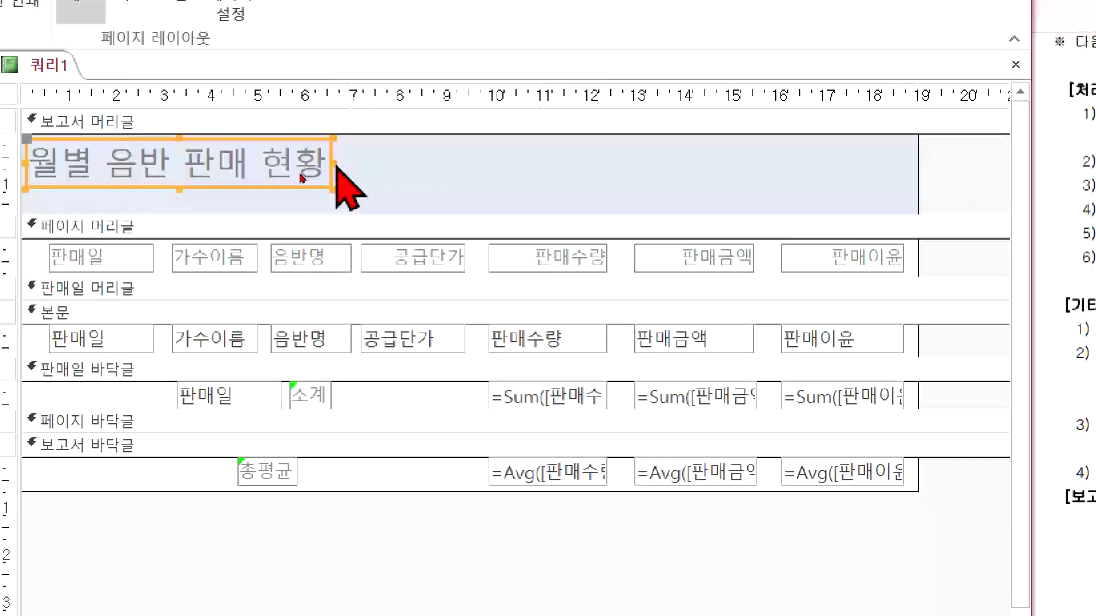
pyautogui.moveTo(334, 163); pyautogui.dragTo(901, 187)
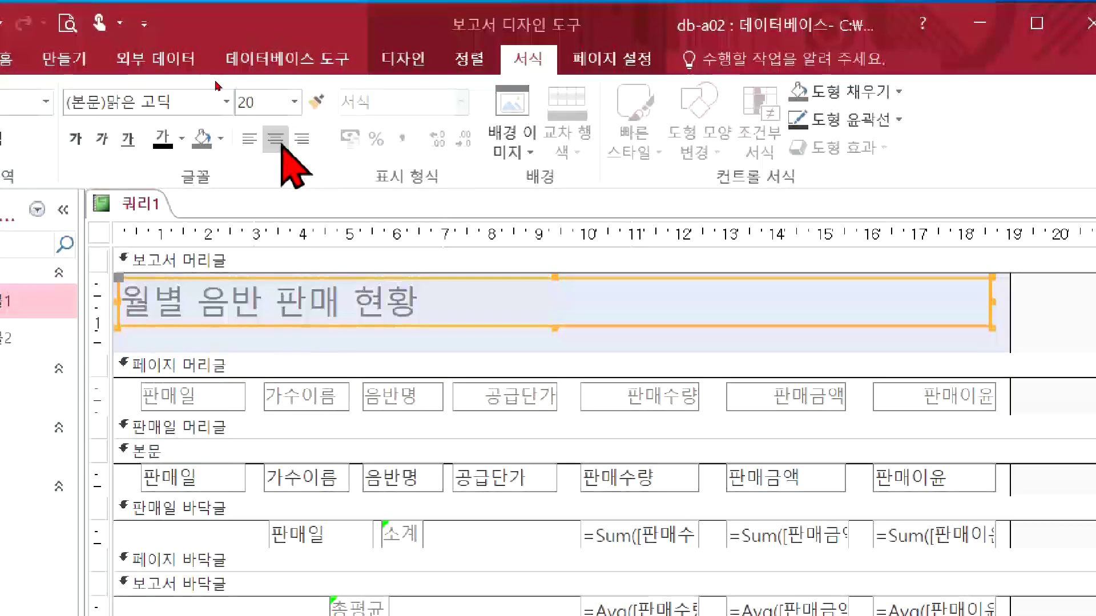
pyautogui.click(276, 139)
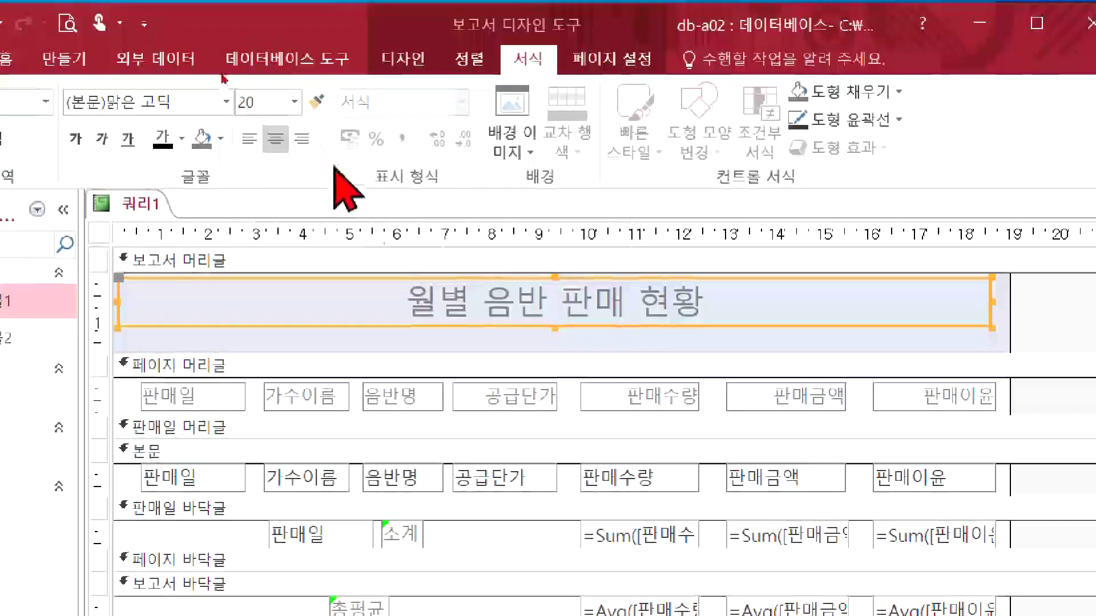
pyautogui.click(254, 100)
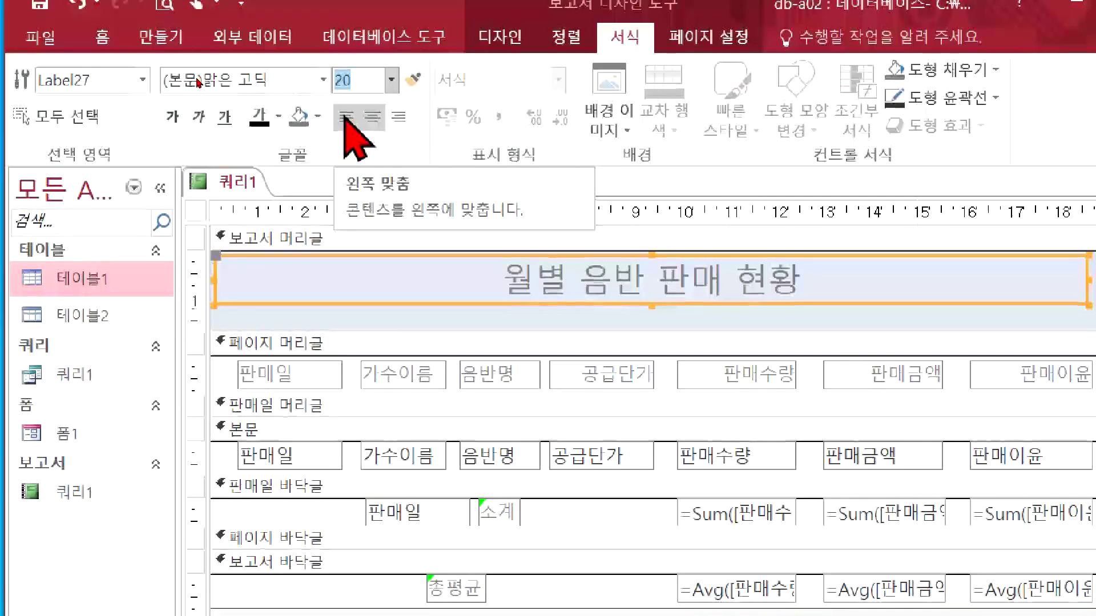
pyautogui.write('16')
pyautogui.press('Return')
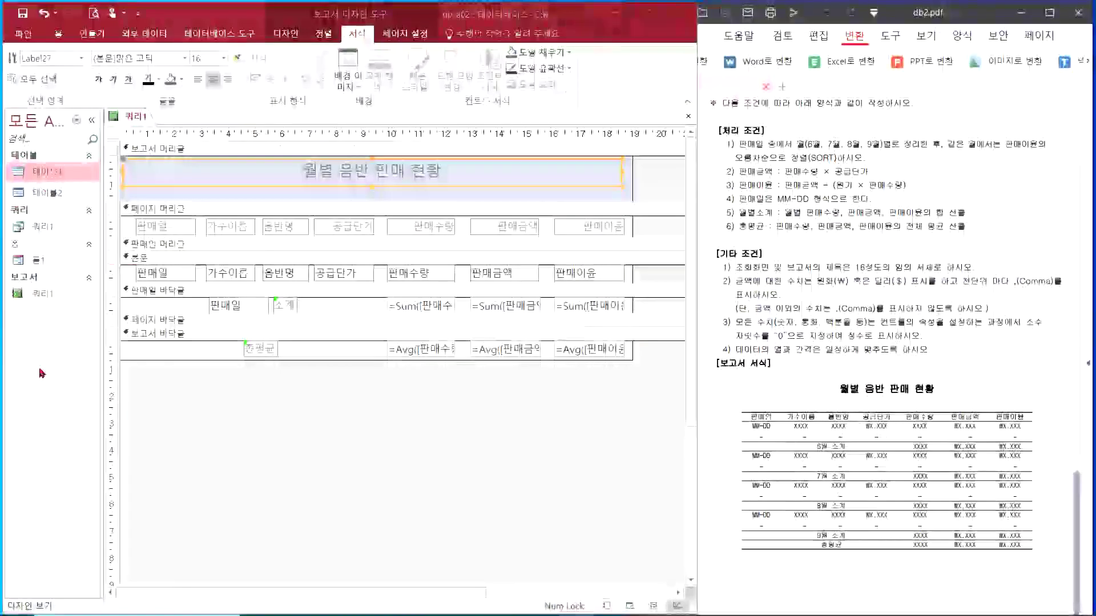
# Center all column labels in the page header and the 판매일, 가수이름 and 음반명 text boxes in the detail section.
pyautogui.click(127, 230)
pyautogui.moveTo(127, 230); pyautogui.dragTo(634, 235)
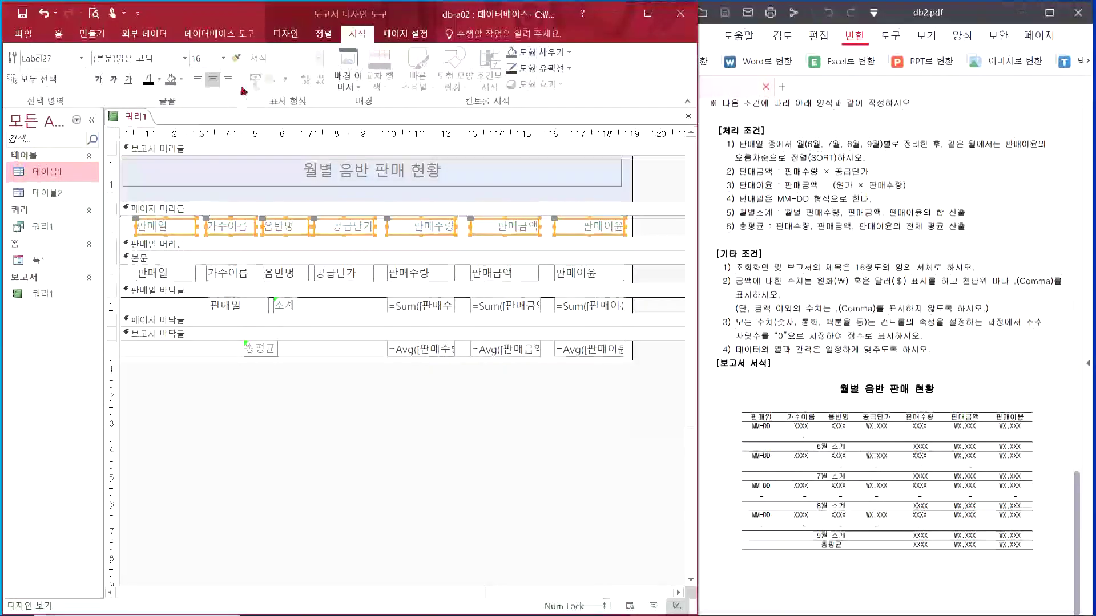
pyautogui.click(213, 81)
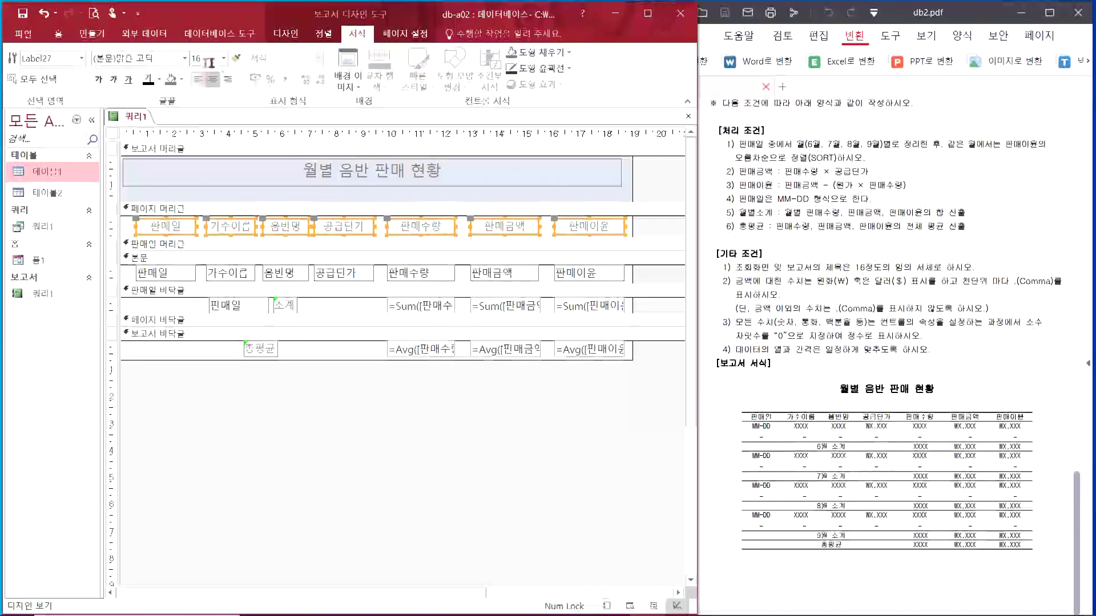
pyautogui.moveTo(124, 272); pyautogui.dragTo(312, 284)
pyautogui.moveTo(890, 439)
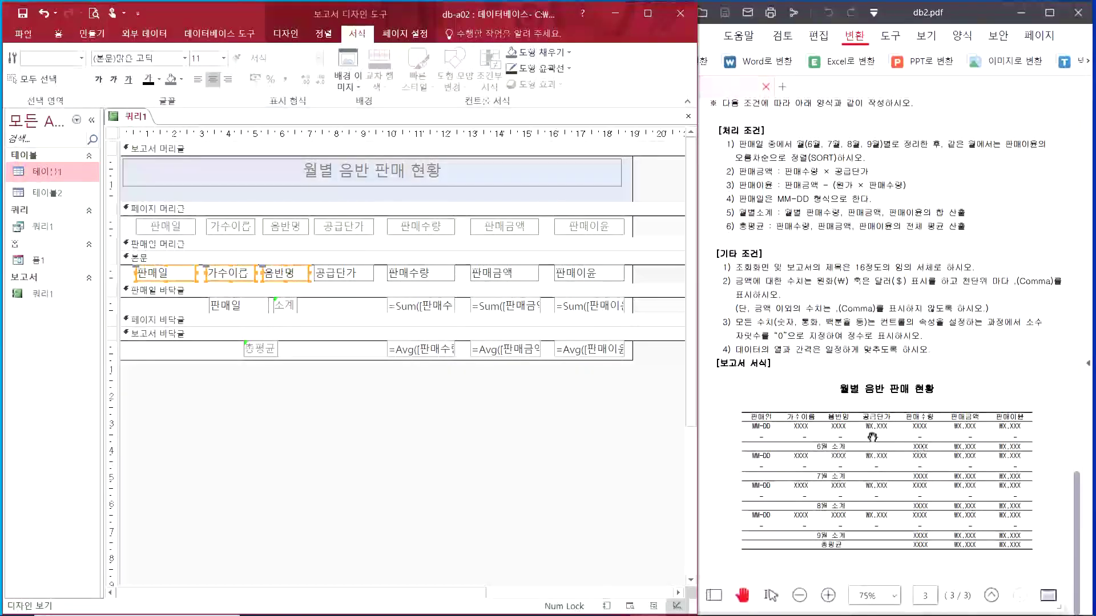
pyautogui.click(214, 84)
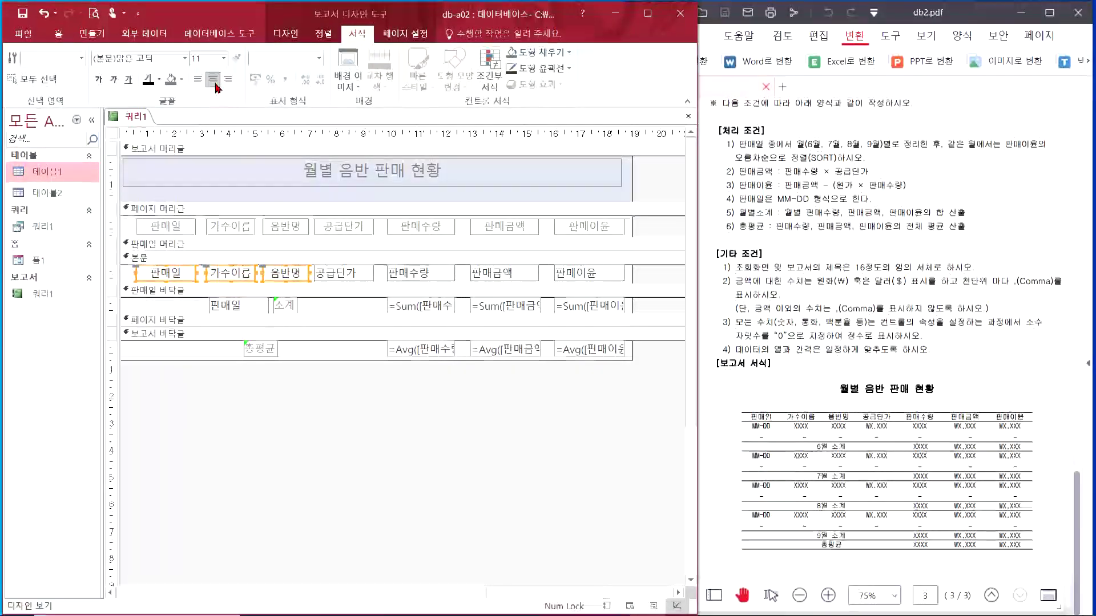
# Check the title, column alignment, 소계 rows and 총평균 row in layout view and return to design view.
pyautogui.rightClick(124, 117)
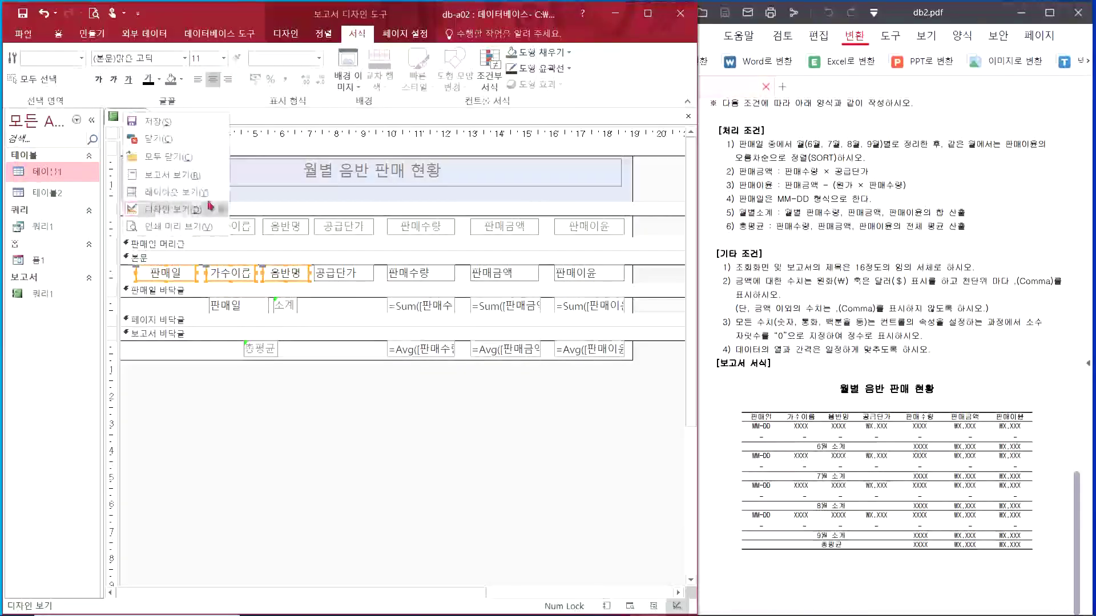
pyautogui.click(163, 196)
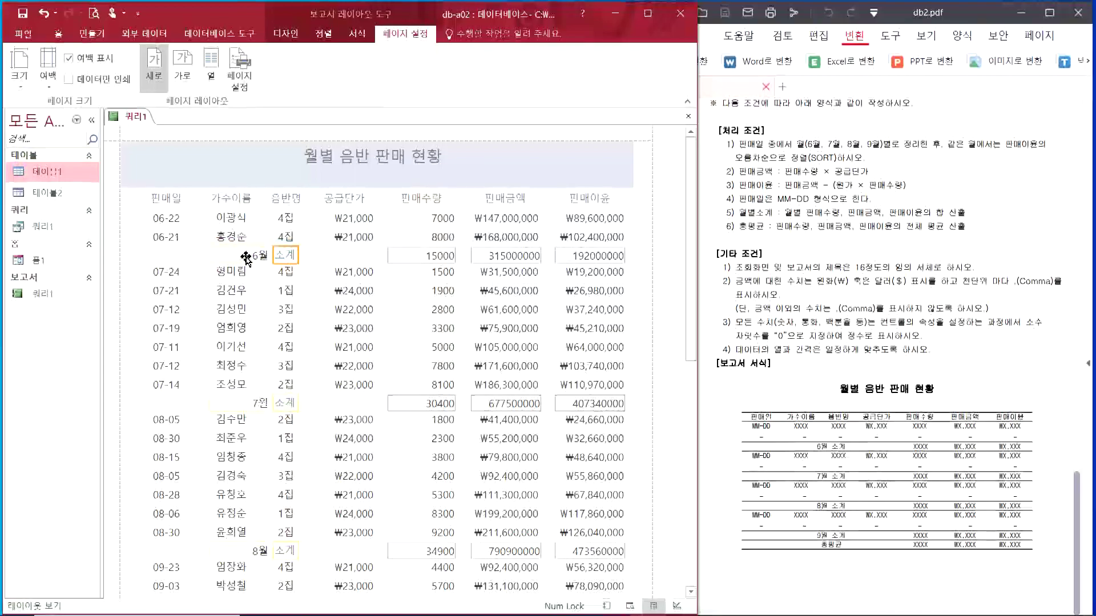
pyautogui.scroll(-3, 325, 435)
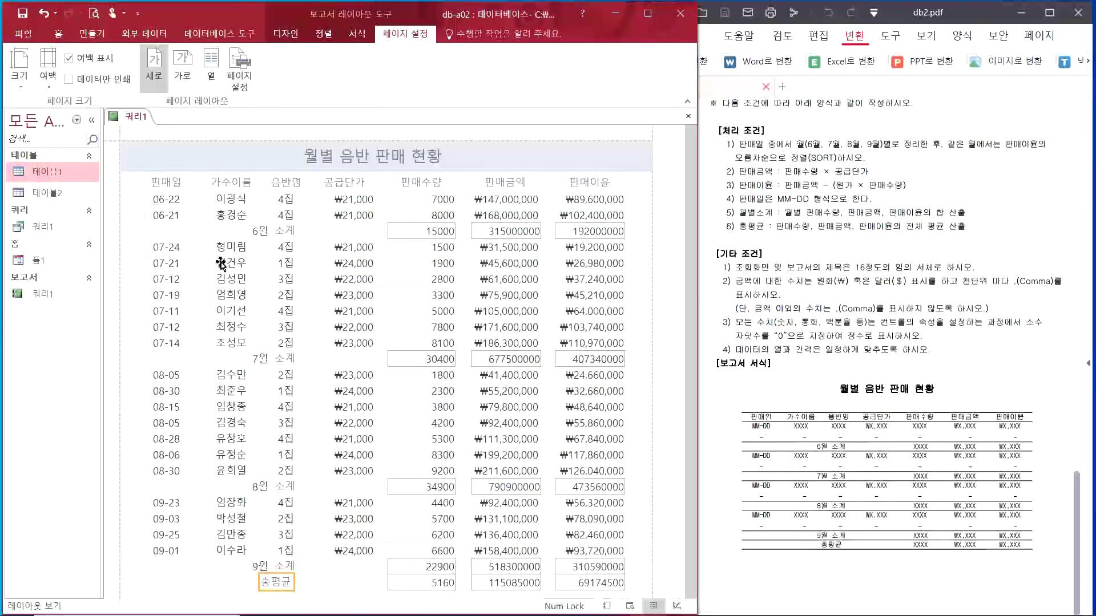
pyautogui.rightClick(139, 117)
pyautogui.click(193, 215)
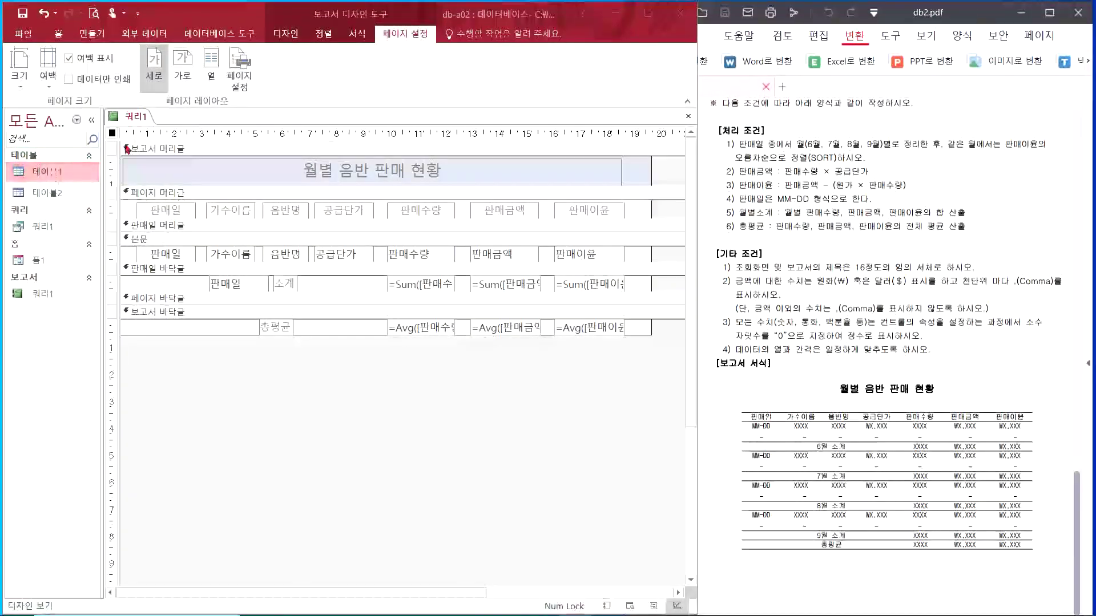
pyautogui.rightClick(139, 117)
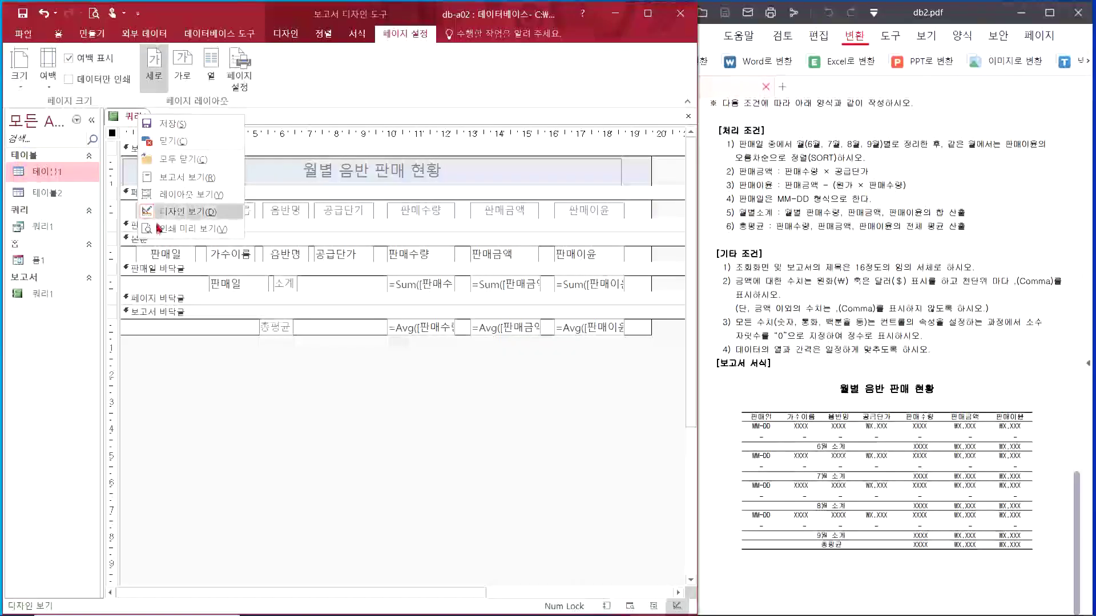
pyautogui.click(171, 196)
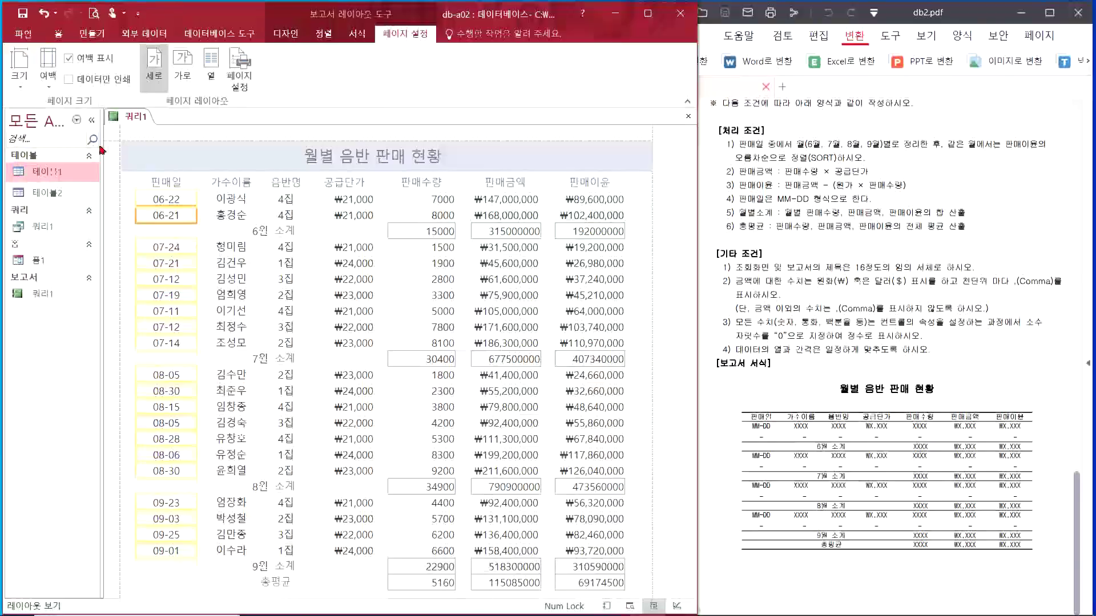
pyautogui.rightClick(131, 122)
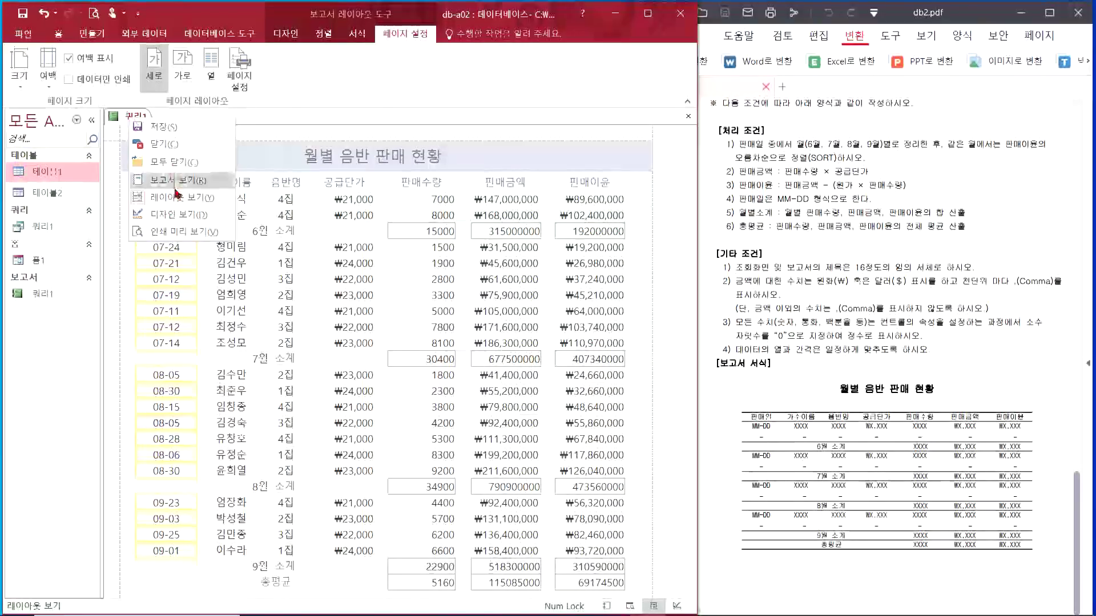
pyautogui.click(175, 214)
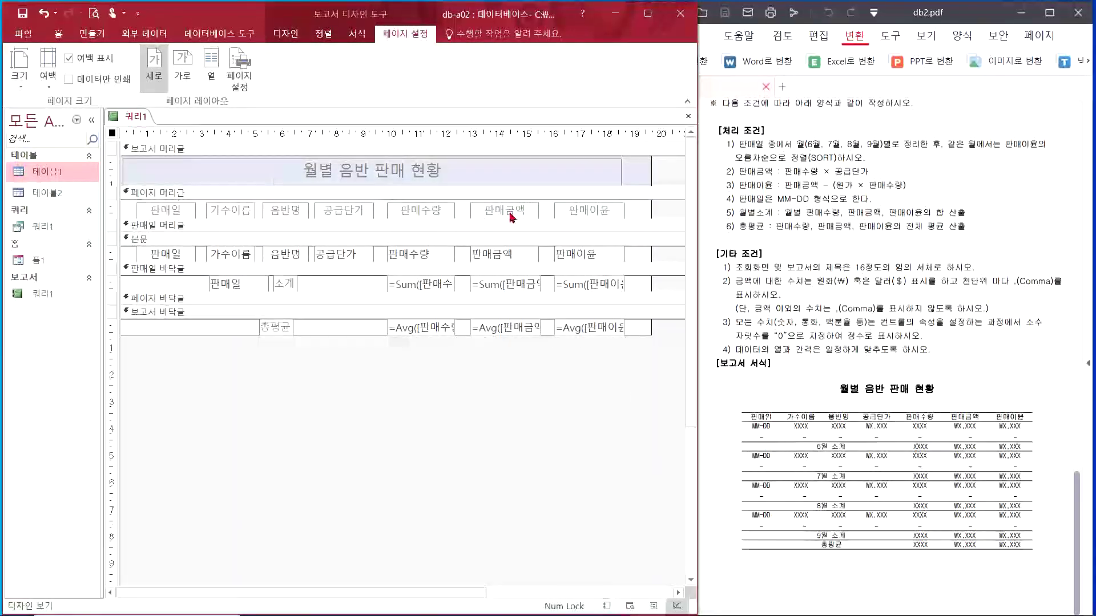
# Set the format of the 판매금액 and 판매이윤 sums and averages to 통화 and preview them in layout view.
pyautogui.moveTo(659, 377); pyautogui.dragTo(467, 279)
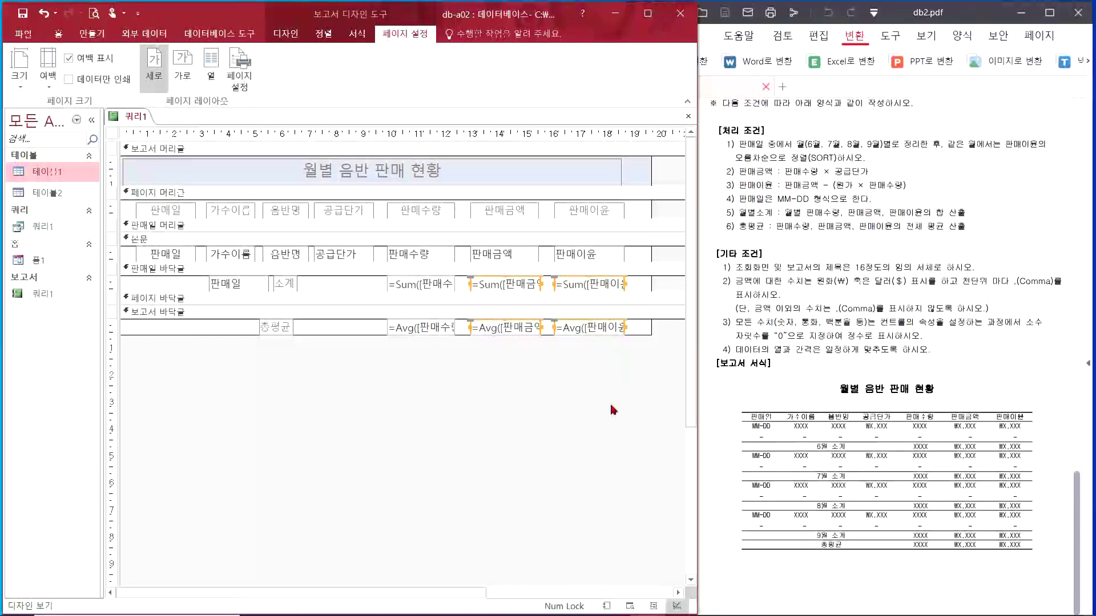
pyautogui.moveTo(651, 409); pyautogui.dragTo(464, 262)
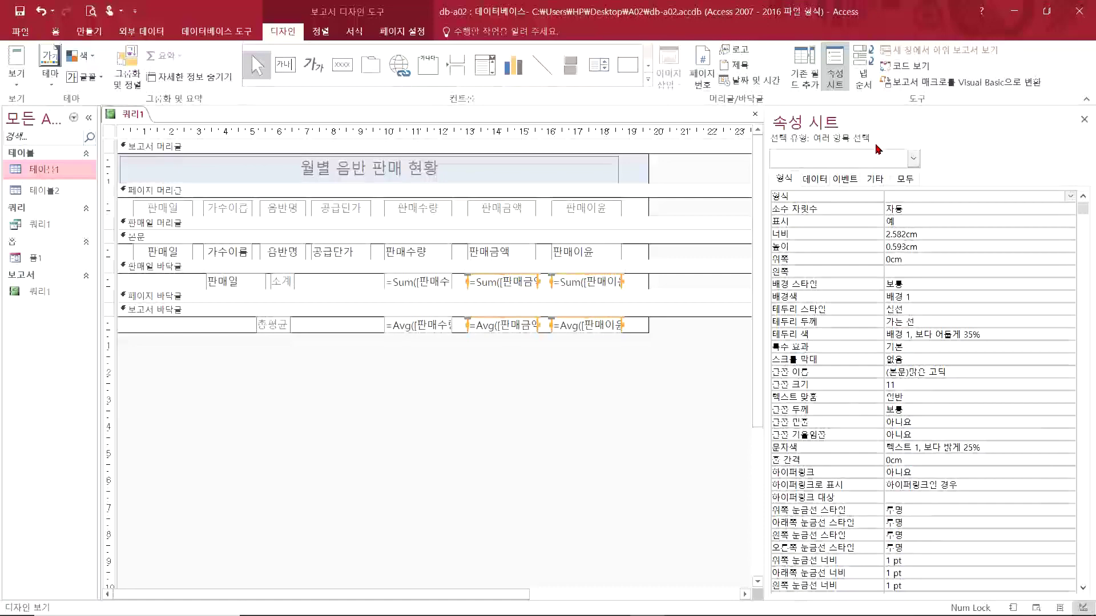
pyautogui.click(1069, 197)
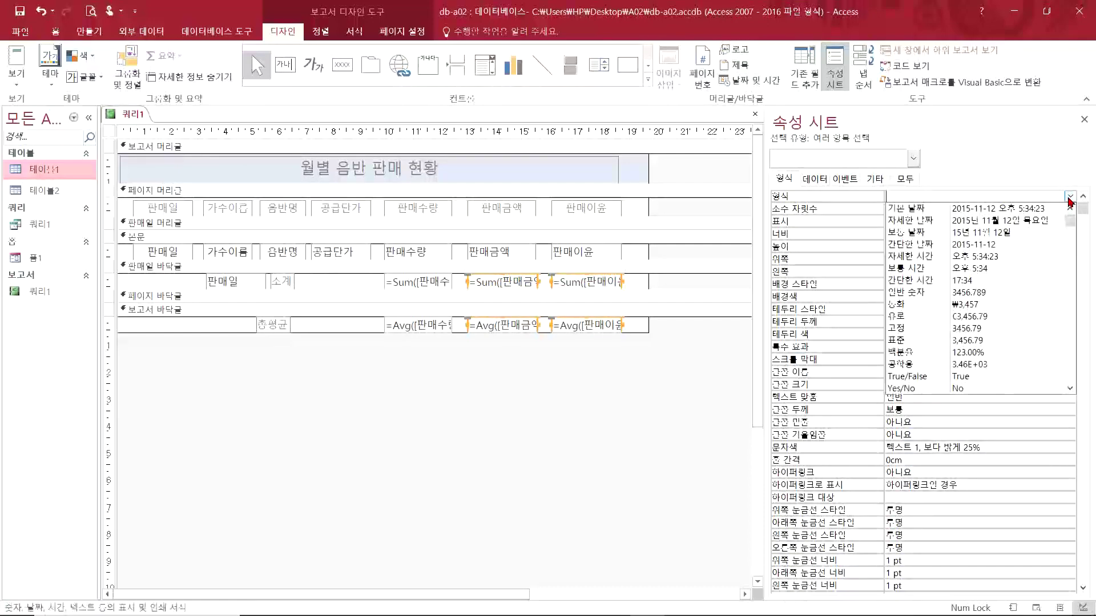
pyautogui.click(925, 304)
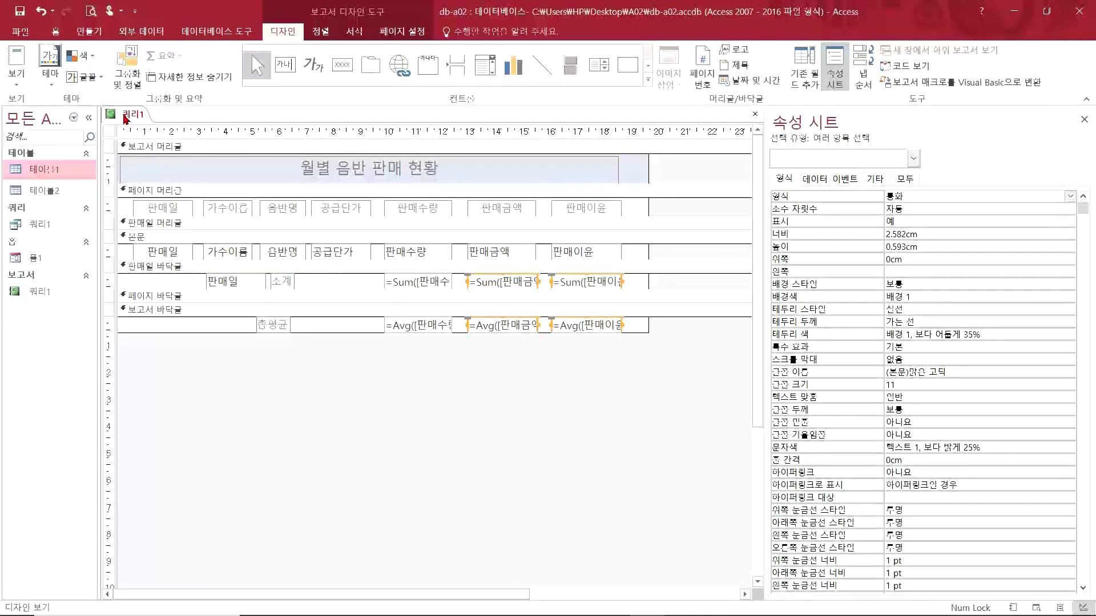
pyautogui.rightClick(125, 117)
pyautogui.click(165, 190)
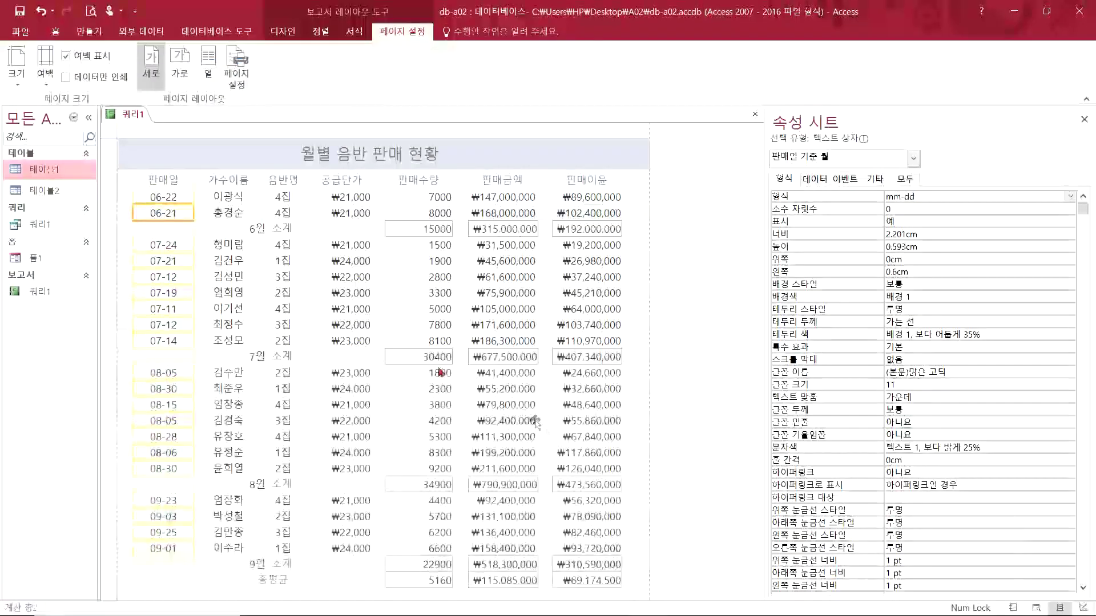
pyautogui.click(591, 229)
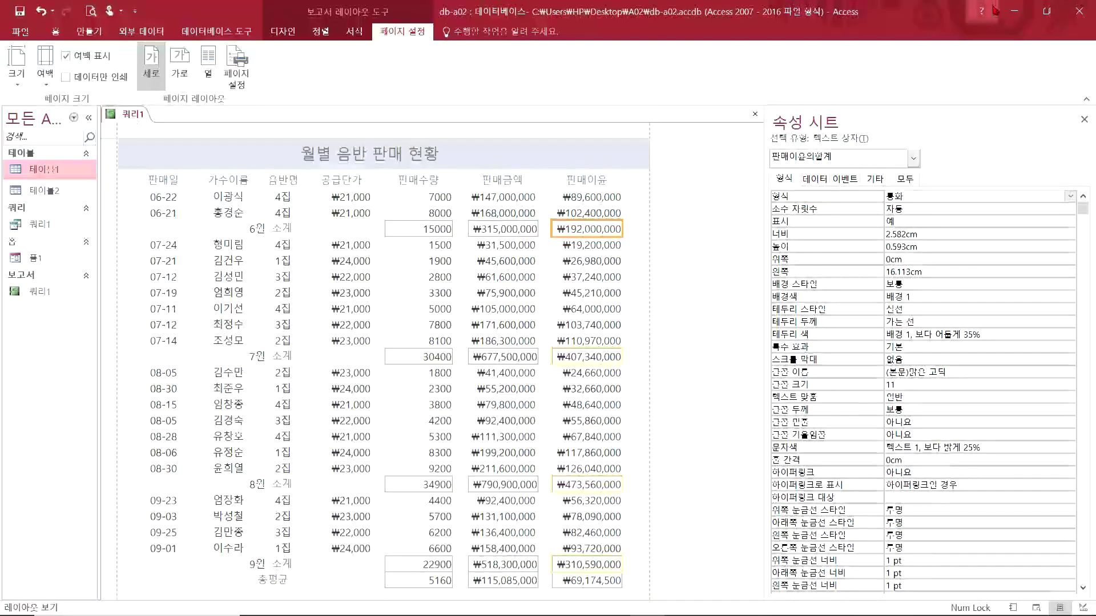
# Close the property sheet, place the Access window beside db2.pdf and switch the 쿼리1 report to design view.
pyautogui.click(1085, 121)
pyautogui.click(1046, 12)
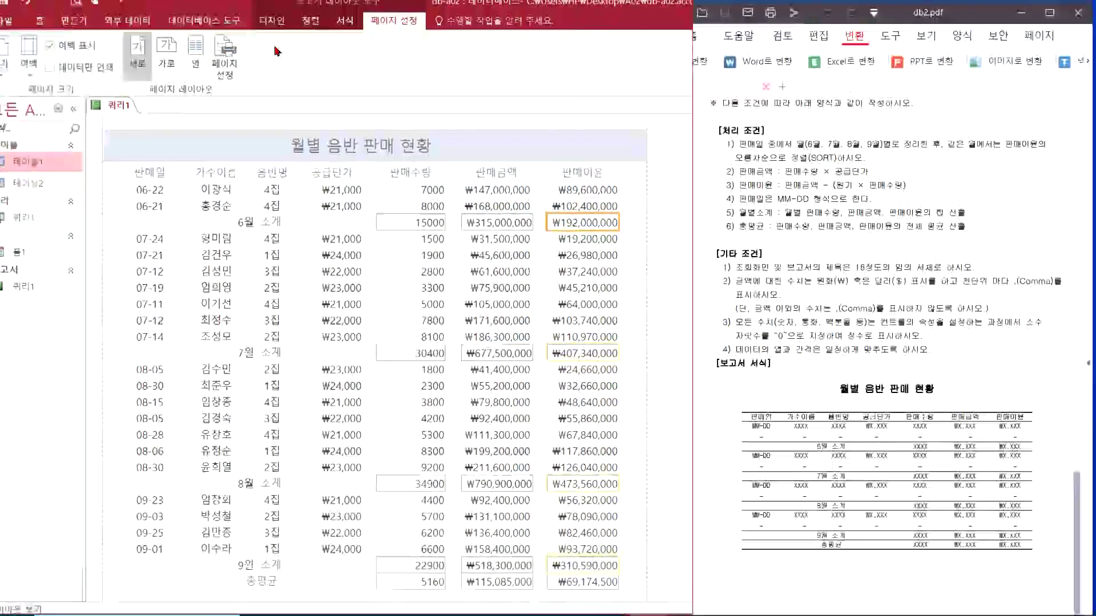
pyautogui.rightClick(128, 116)
pyautogui.click(159, 212)
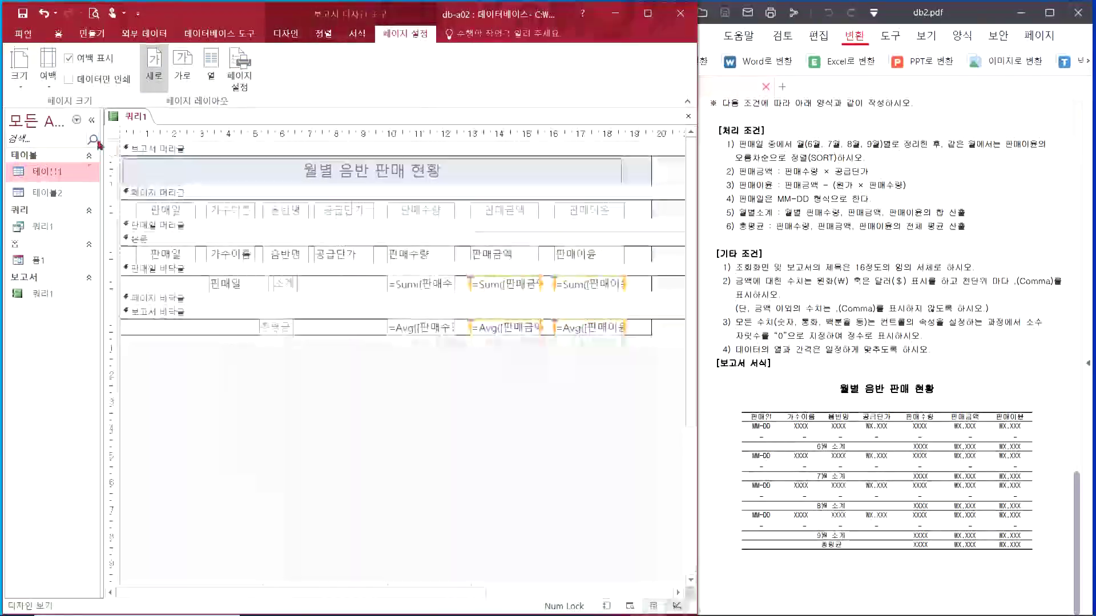
# Select every control in the report, set the font colour to black and make the shape outline transparent (투명).
pyautogui.hotkey('ctrl', 'a')
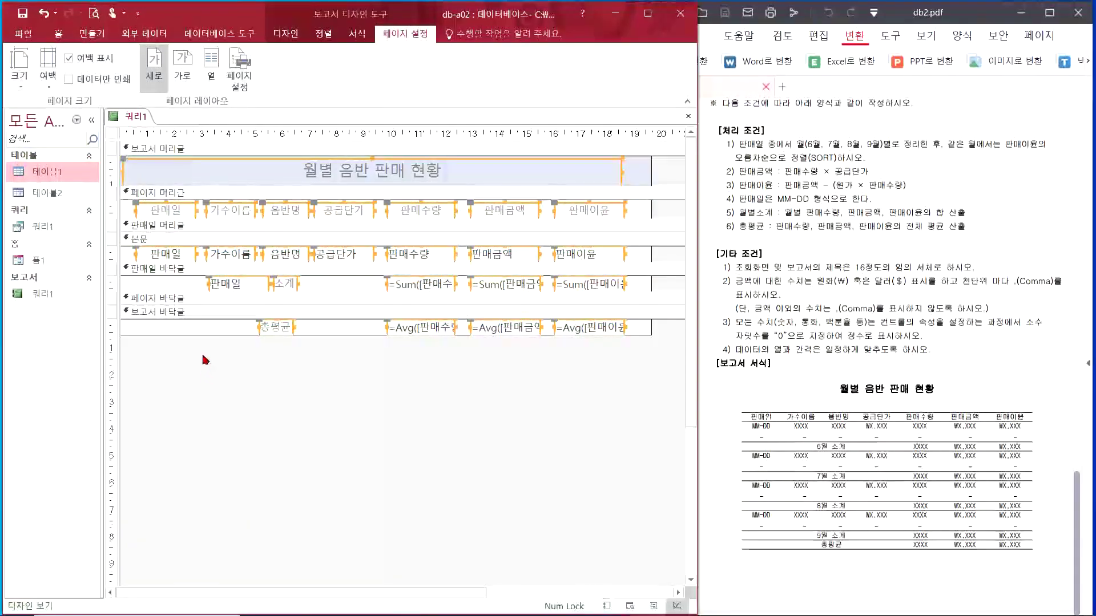
pyautogui.click(558, 380)
pyautogui.moveTo(667, 374); pyautogui.dragTo(113, 160)
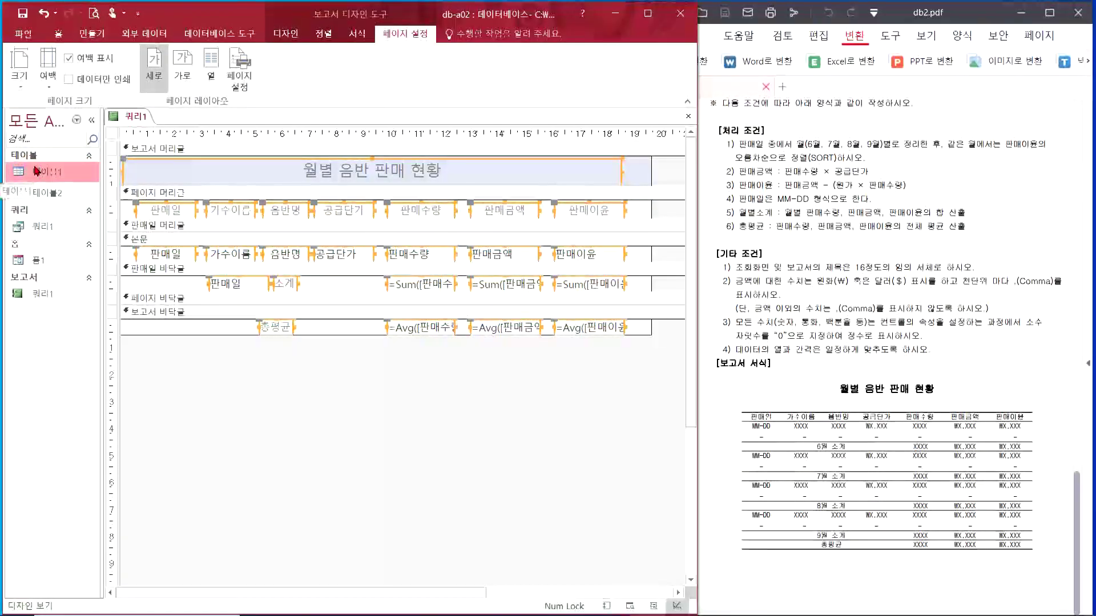
pyautogui.click(358, 35)
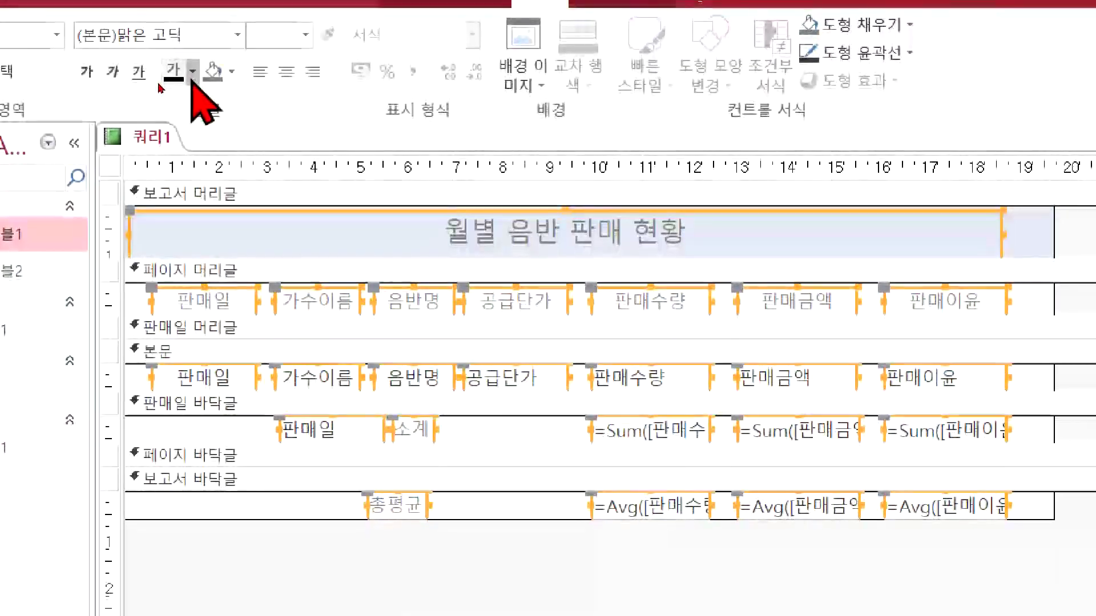
pyautogui.click(159, 79)
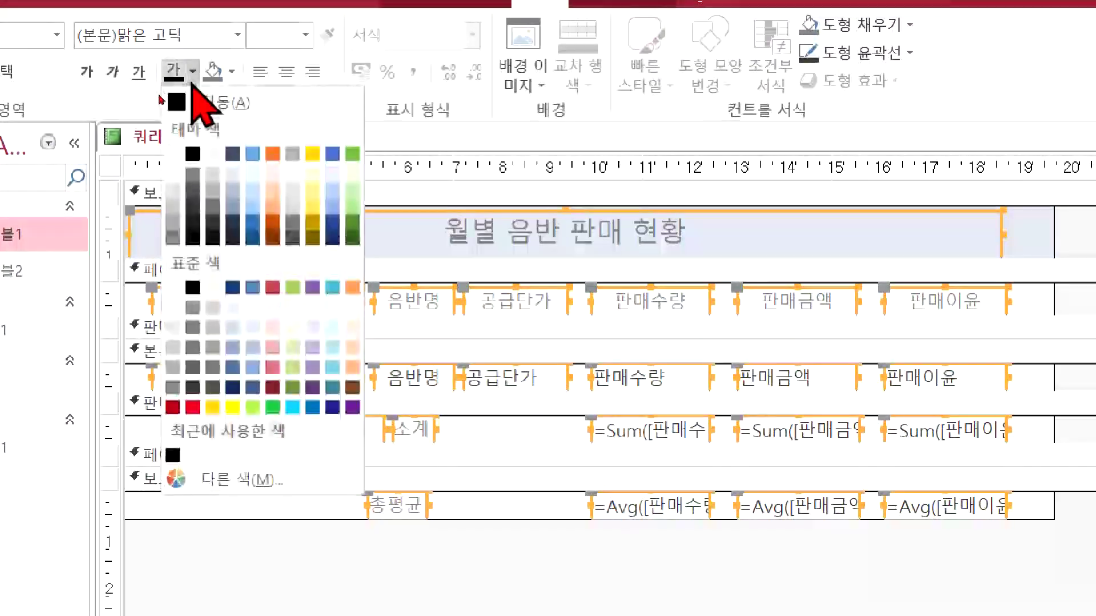
pyautogui.click(193, 155)
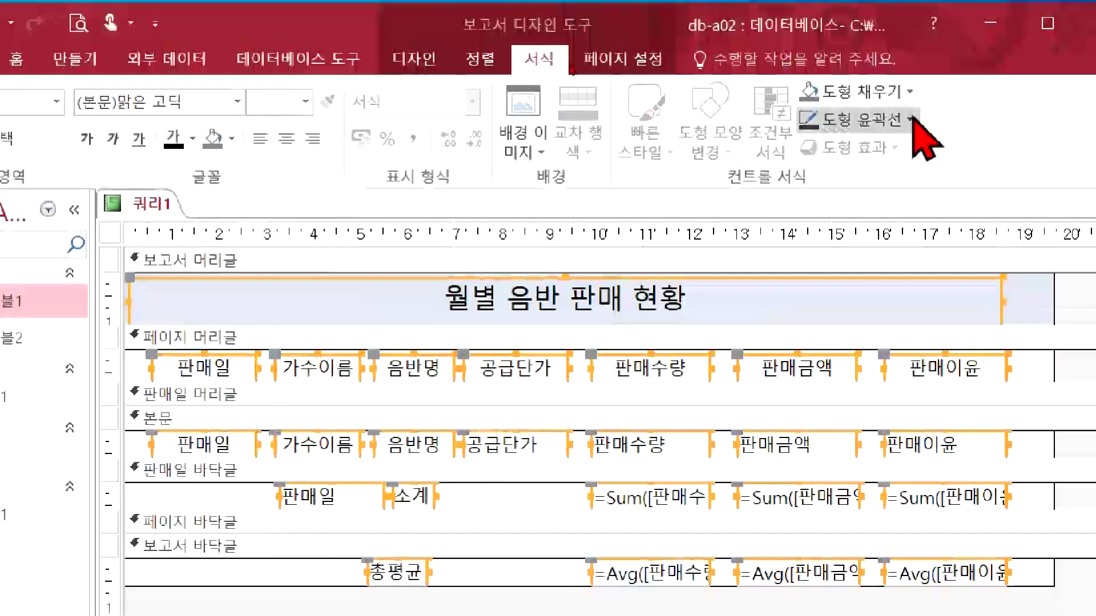
pyautogui.click(910, 122)
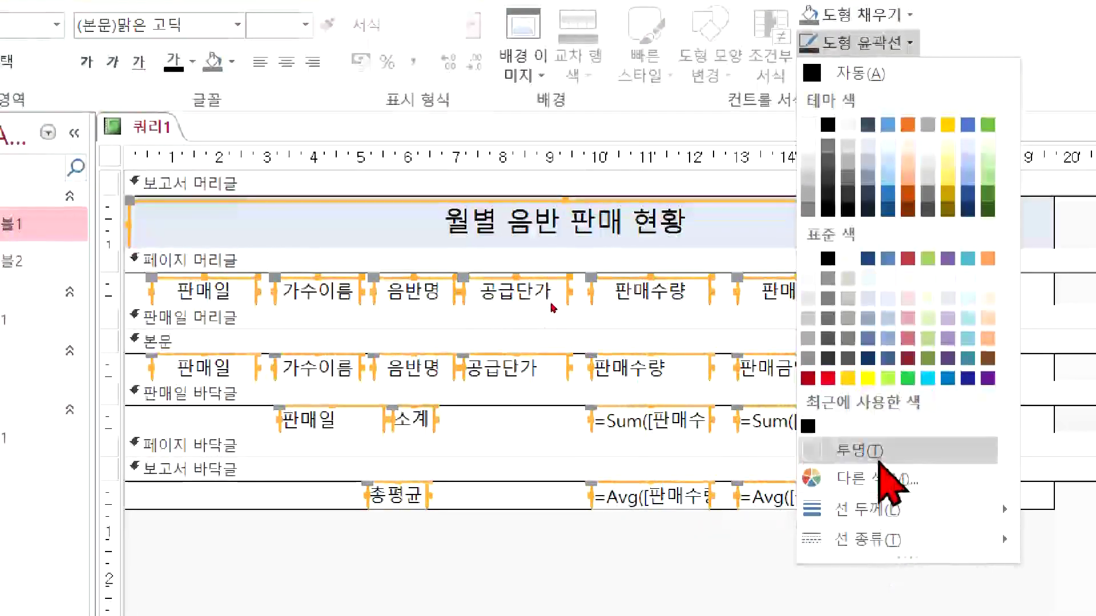
pyautogui.click(871, 532)
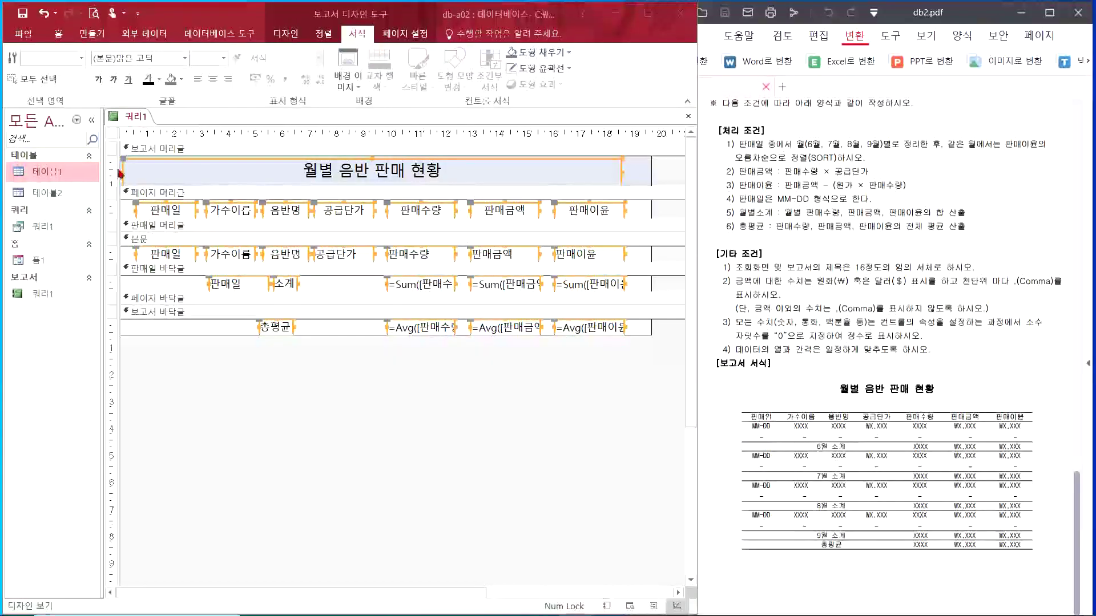
# Set the background fill of the 보고서 머리글 section to white.
pyautogui.click(149, 149)
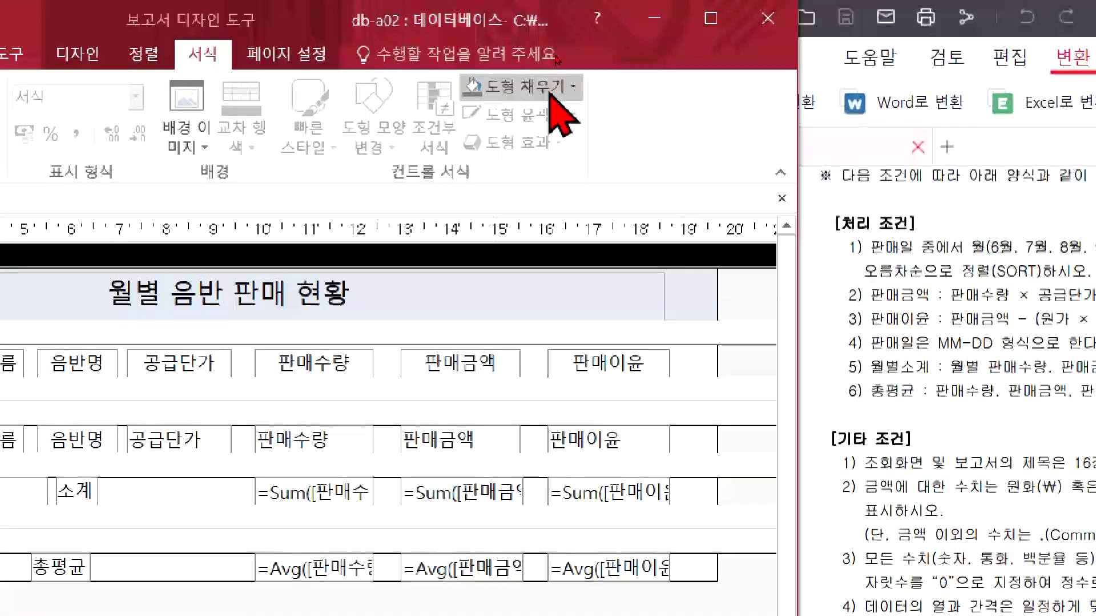
pyautogui.click(565, 52)
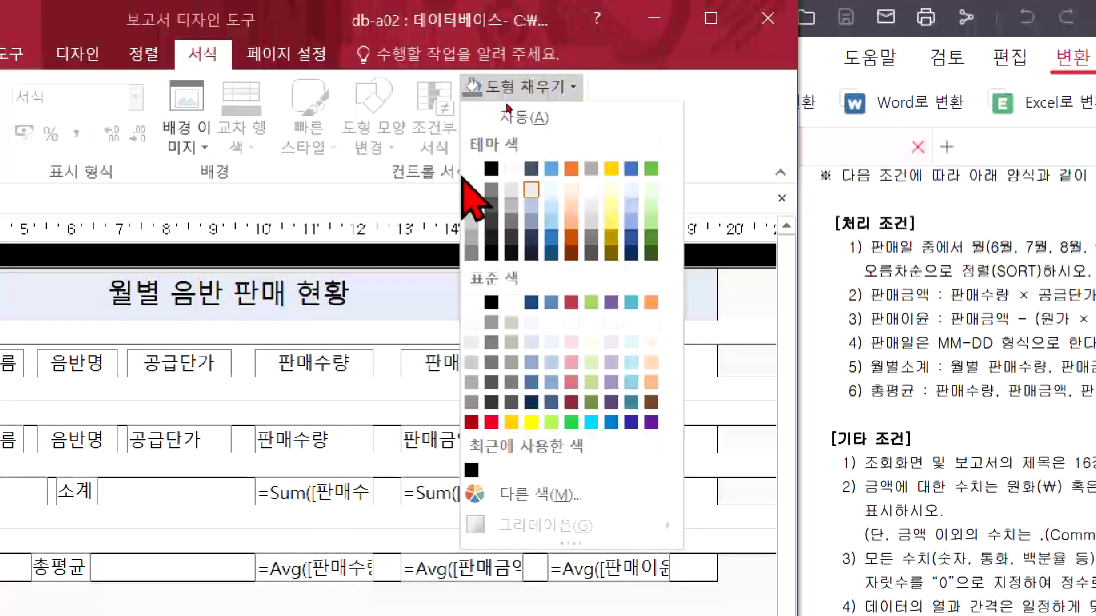
pyautogui.click(473, 173)
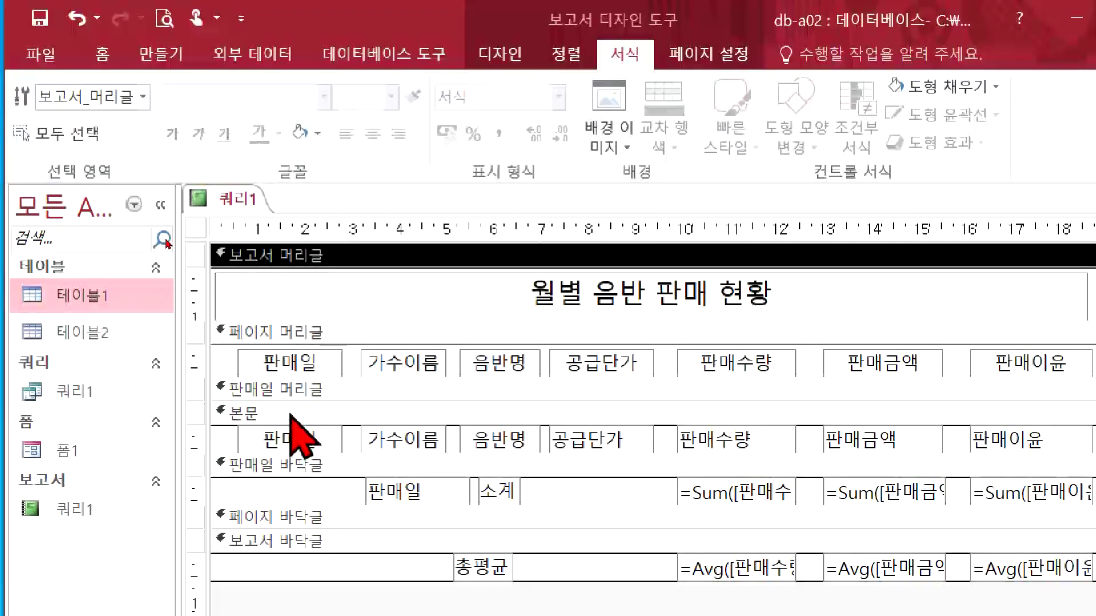
# Set the alternate row colour of the 본문 and 판매일 바닥글 sections to 색 없음.
pyautogui.click(291, 416)
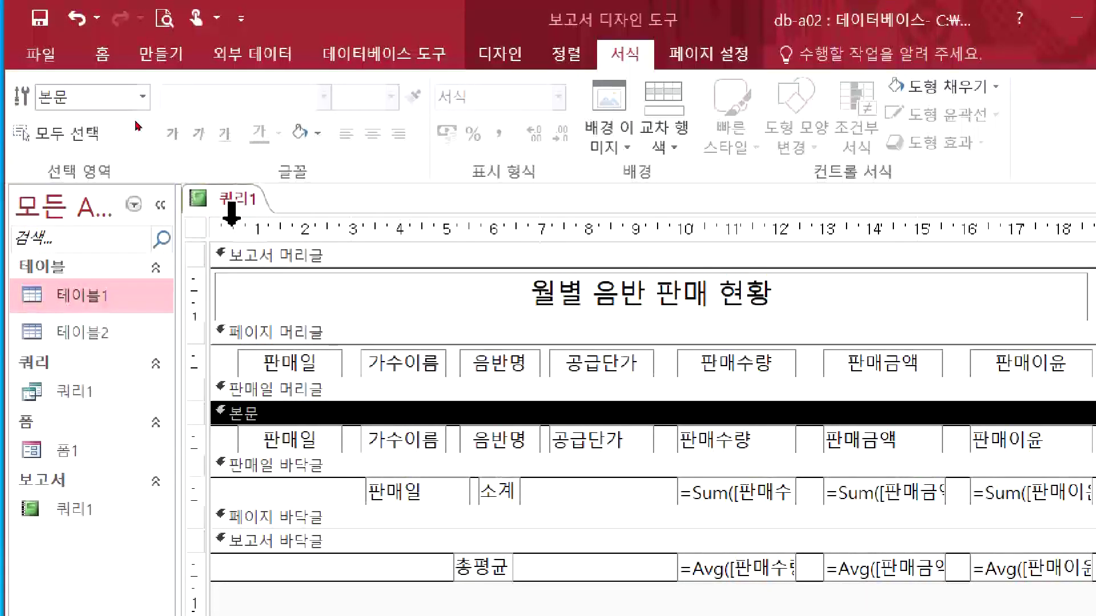
pyautogui.click(673, 144)
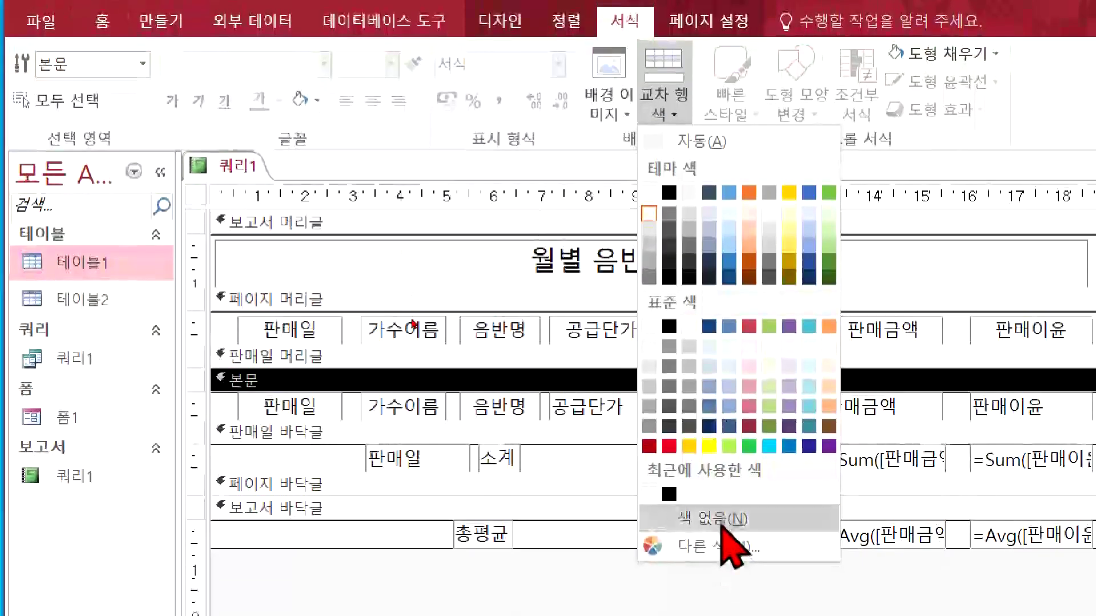
pyautogui.click(721, 521)
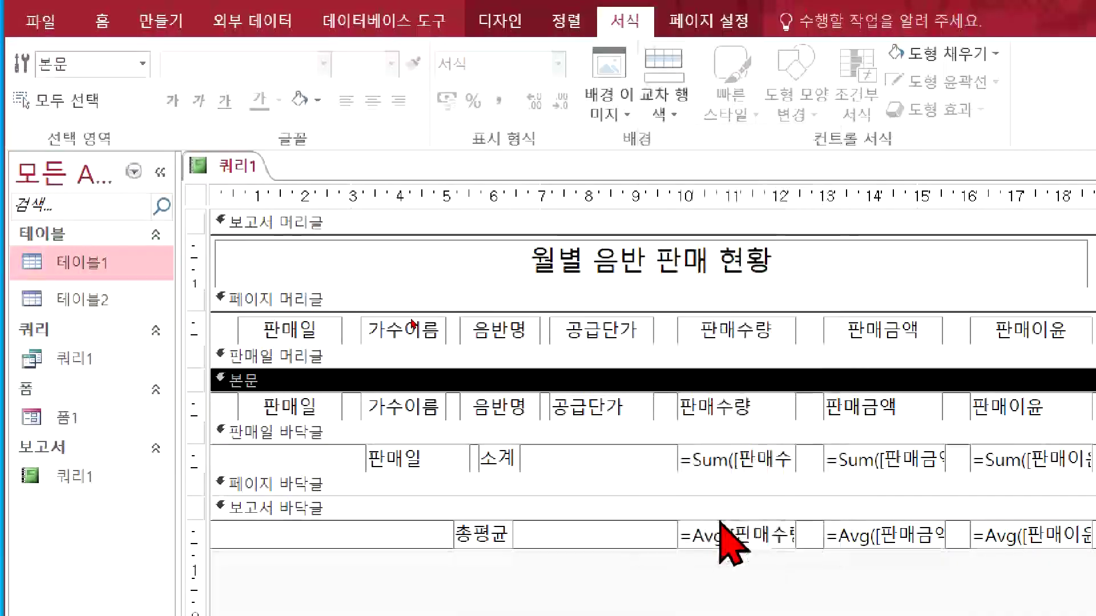
pyautogui.click(323, 435)
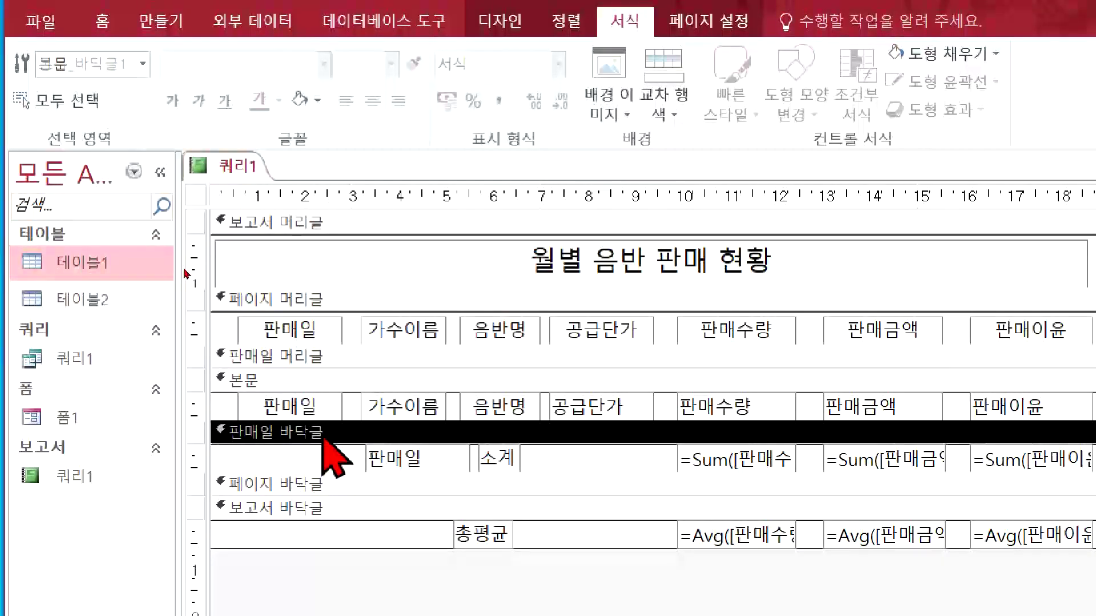
pyautogui.click(664, 117)
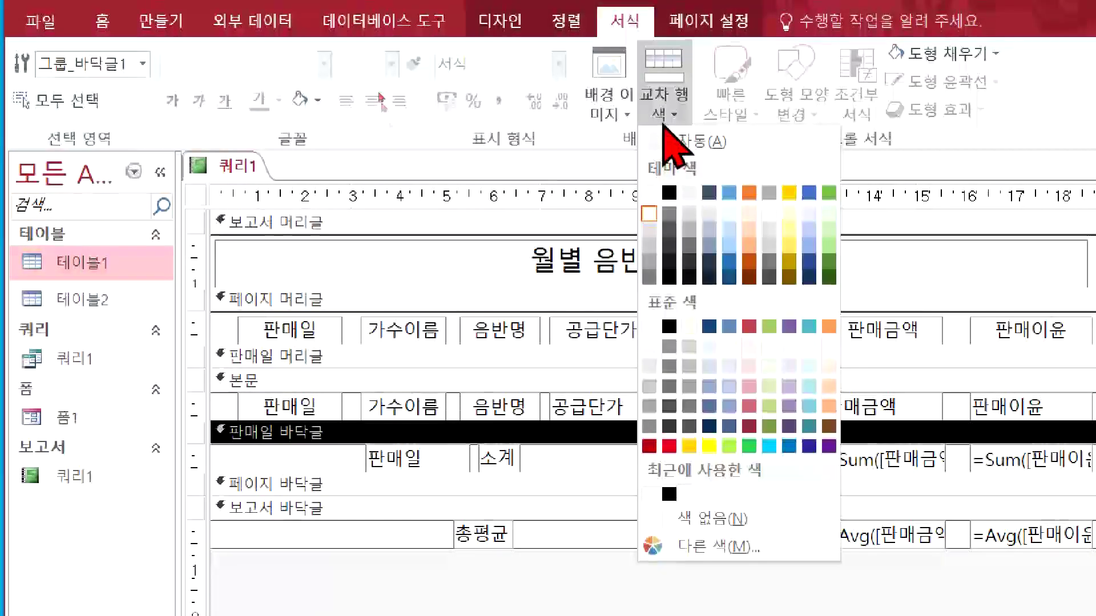
pyautogui.click(716, 519)
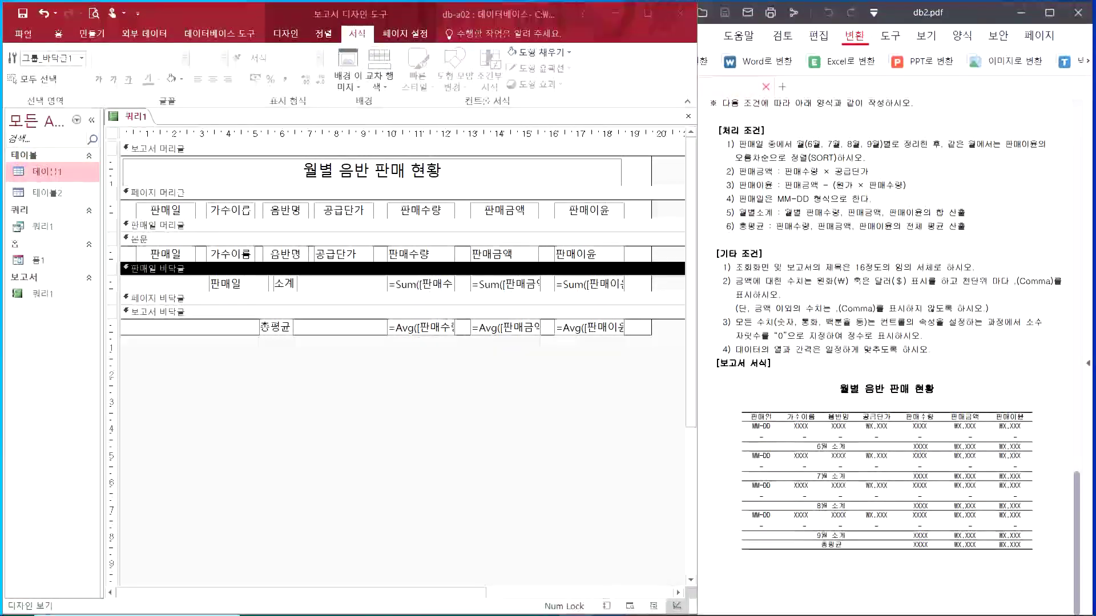
# Check the report's text colour, borders and row backgrounds in layout view and return to design view.
pyautogui.rightClick(128, 127)
pyautogui.click(166, 199)
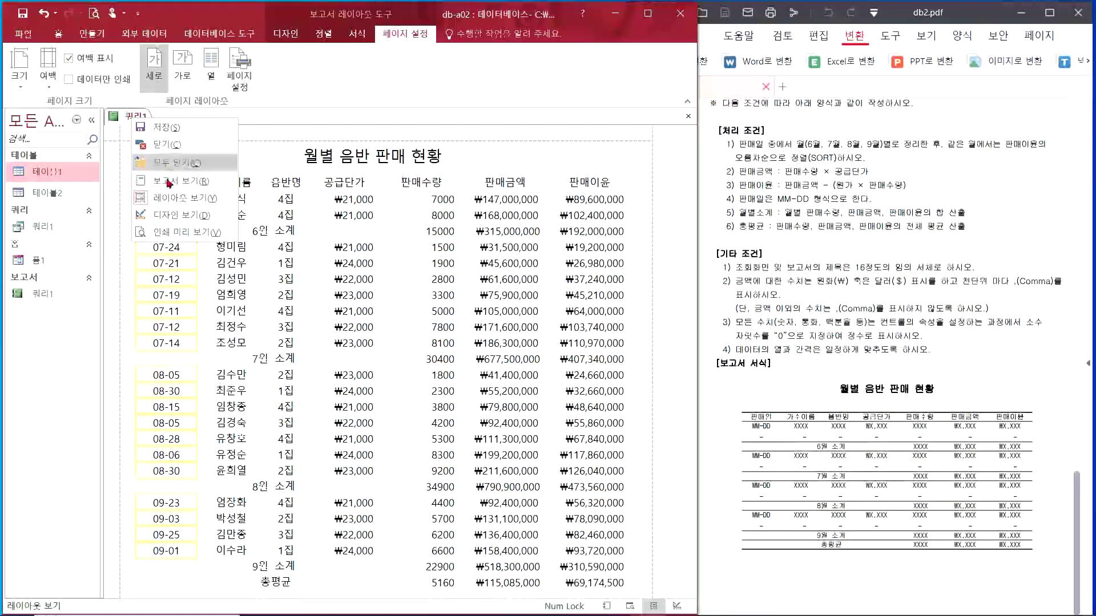
pyautogui.click(178, 215)
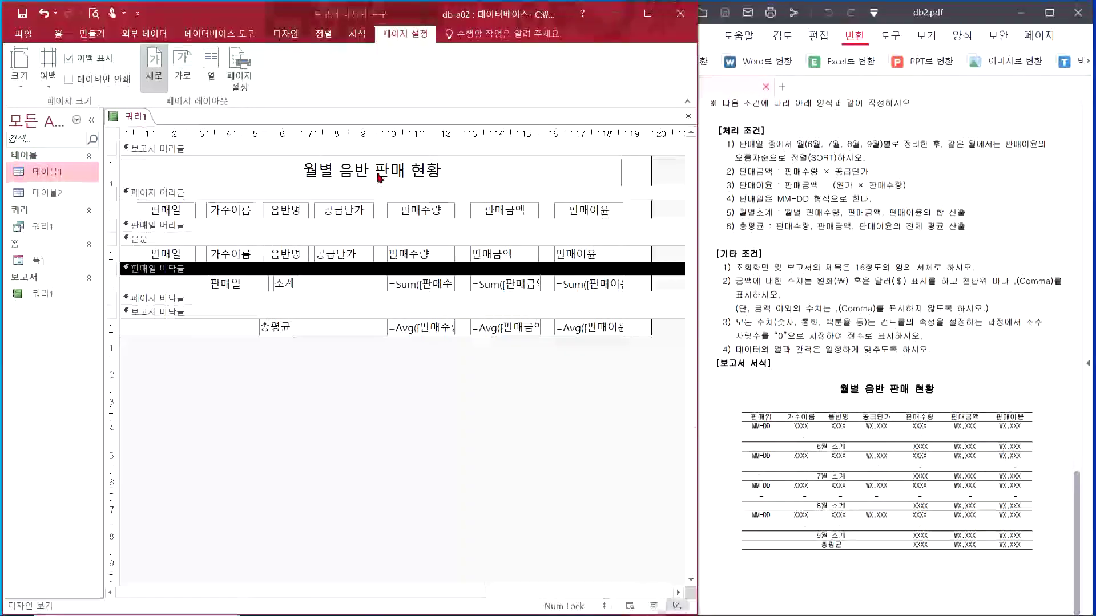
# Increase the height of the 보고서 머리글 section to about 1.7 cm, leaving space below the title.
pyautogui.moveTo(384, 185); pyautogui.dragTo(391, 202)
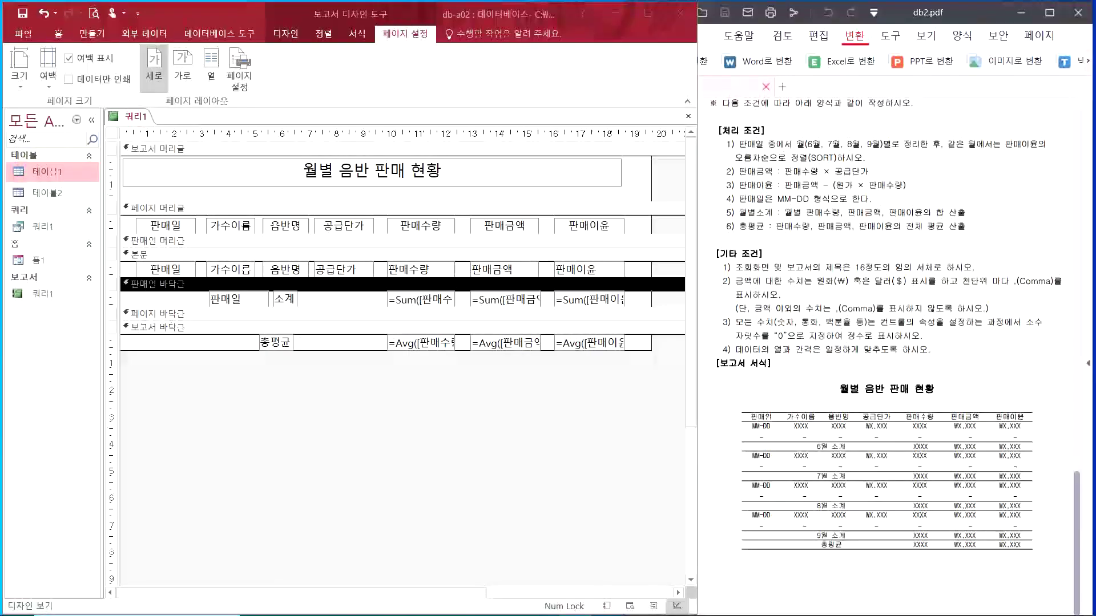
pyautogui.click(306, 422)
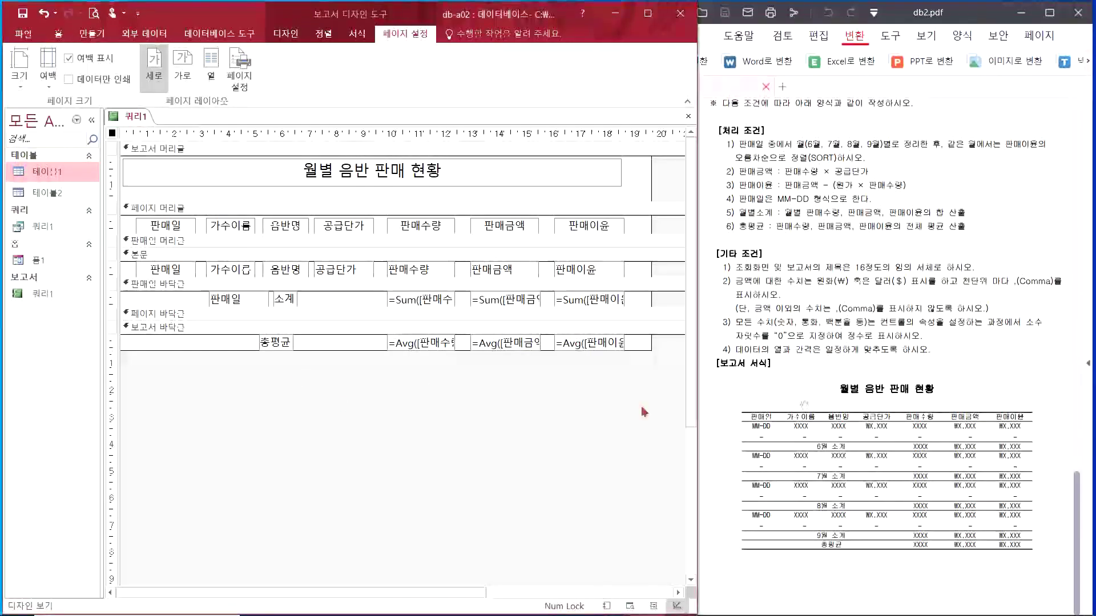
pyautogui.click(962, 573)
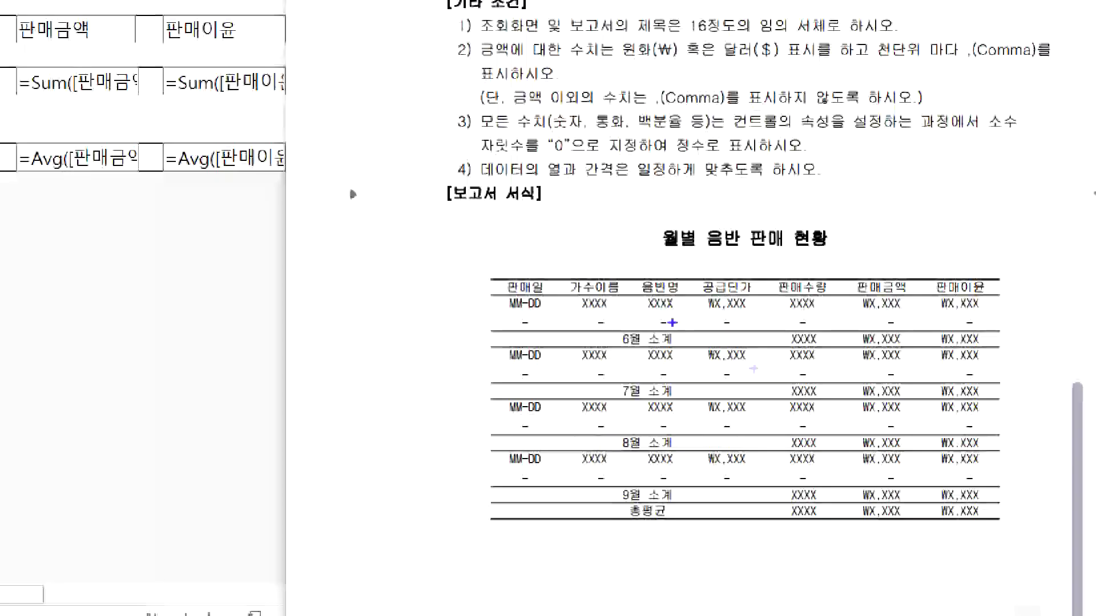
pyautogui.moveTo(1032, 268); pyautogui.dragTo(1012, 281)
pyautogui.moveTo(491, 296); pyautogui.dragTo(1006, 297)
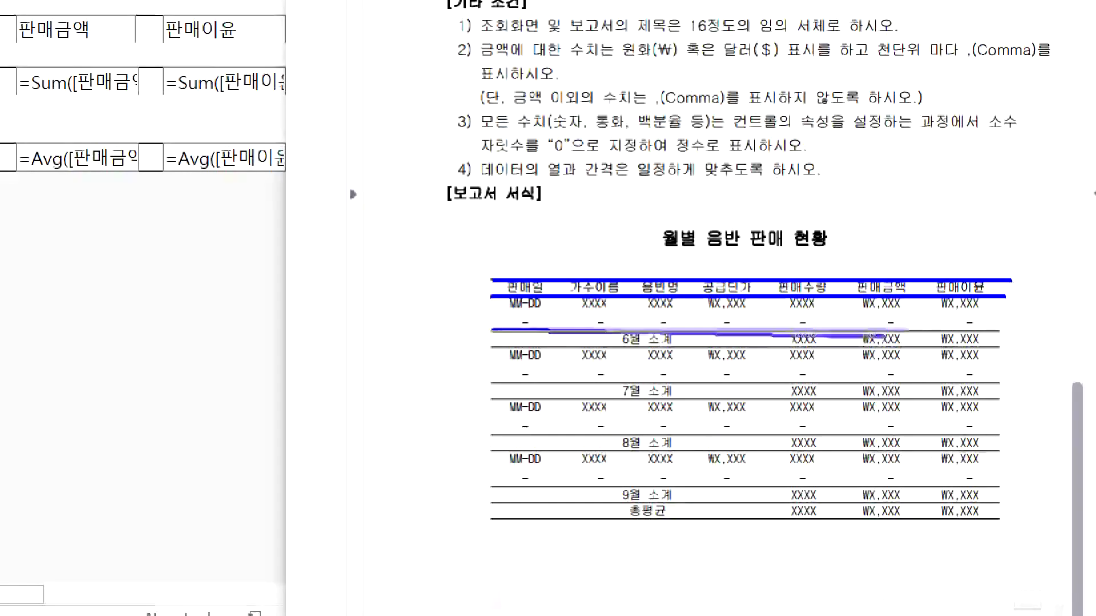
pyautogui.moveTo(998, 326); pyautogui.dragTo(1011, 330)
pyautogui.moveTo(622, 352); pyautogui.dragTo(1036, 346)
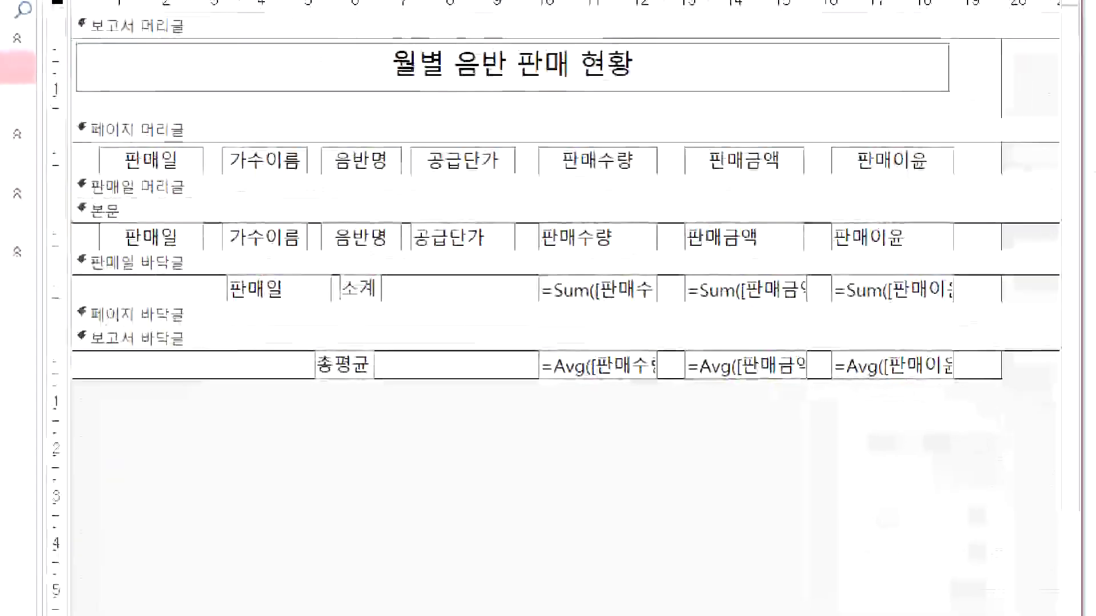
pyautogui.moveTo(103, 186)
pyautogui.mouseDown()
pyautogui.moveTo(824, 186)
pyautogui.moveTo(778, 184)
pyautogui.mouseUp()
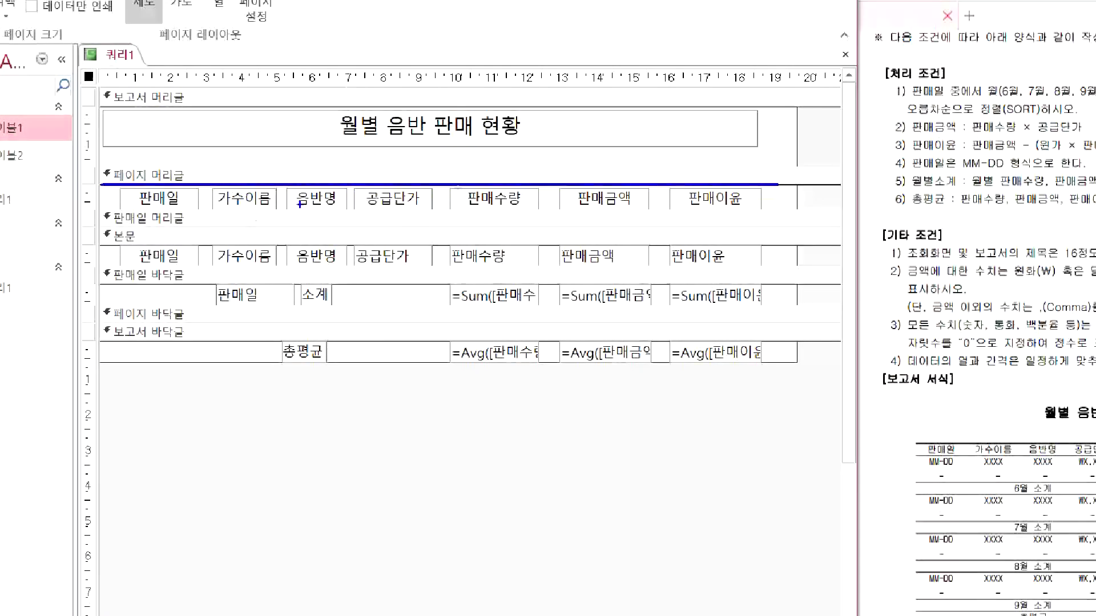
pyautogui.moveTo(121, 211)
pyautogui.mouseDown()
pyautogui.moveTo(657, 219)
pyautogui.moveTo(773, 210)
pyautogui.mouseUp()
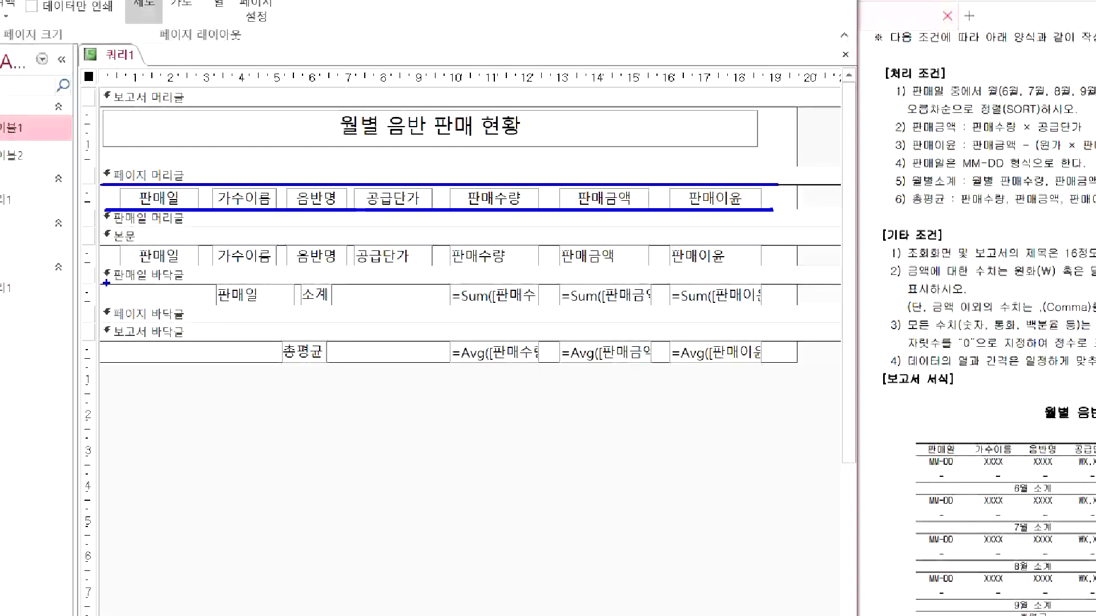
pyautogui.moveTo(106, 282); pyautogui.dragTo(697, 282)
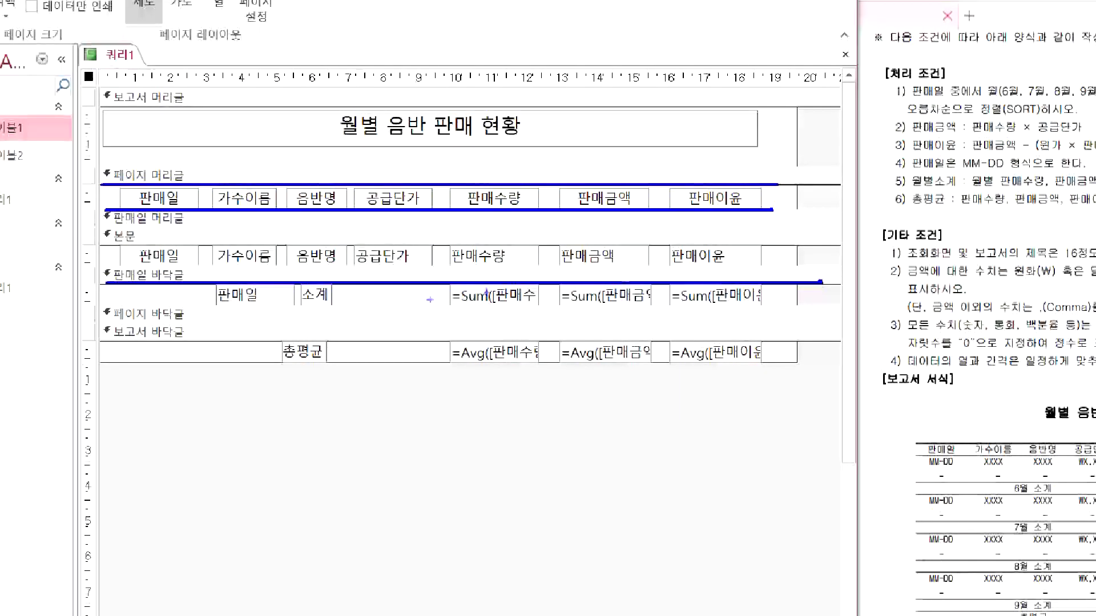
pyautogui.moveTo(105, 307); pyautogui.dragTo(806, 313)
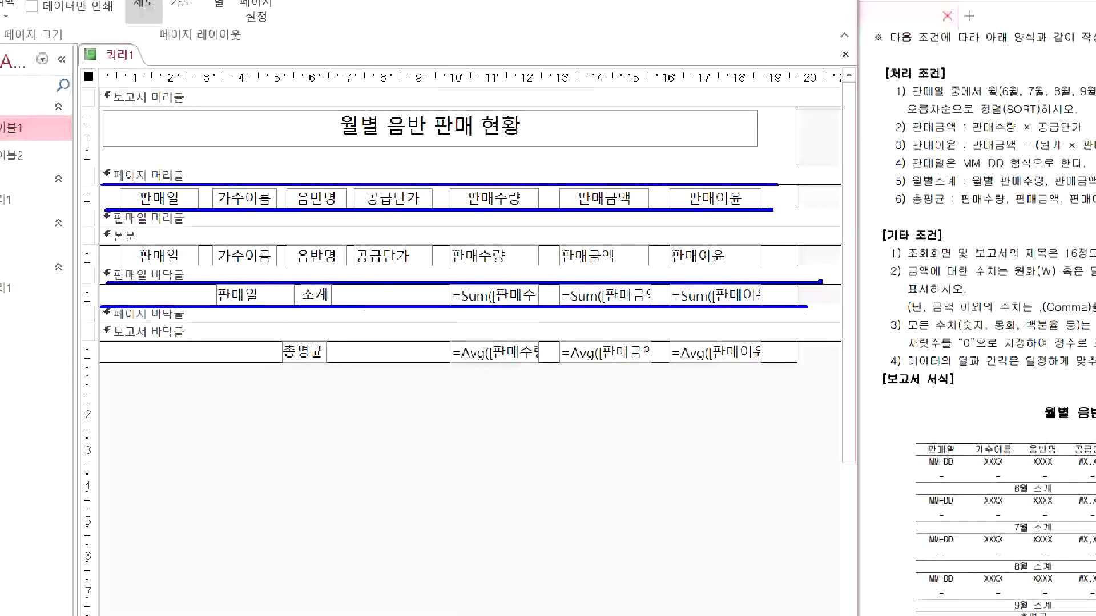
pyautogui.moveTo(106, 367); pyautogui.dragTo(805, 367)
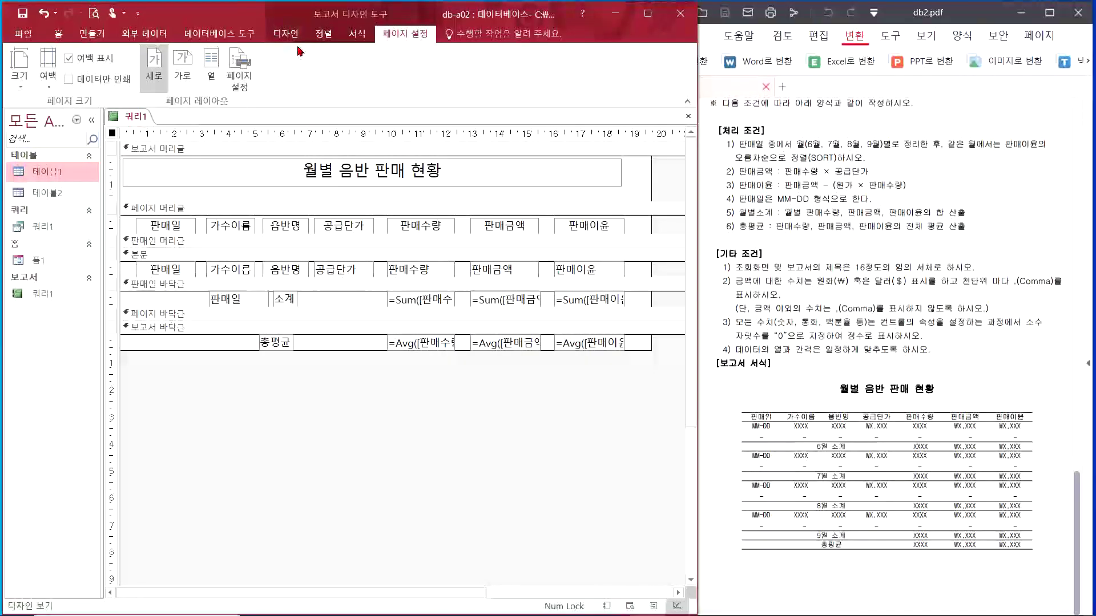
# Draw a horizontal line about 18.8 cm long across the upper edge of the 페이지 머리글 section.
pyautogui.click(290, 36)
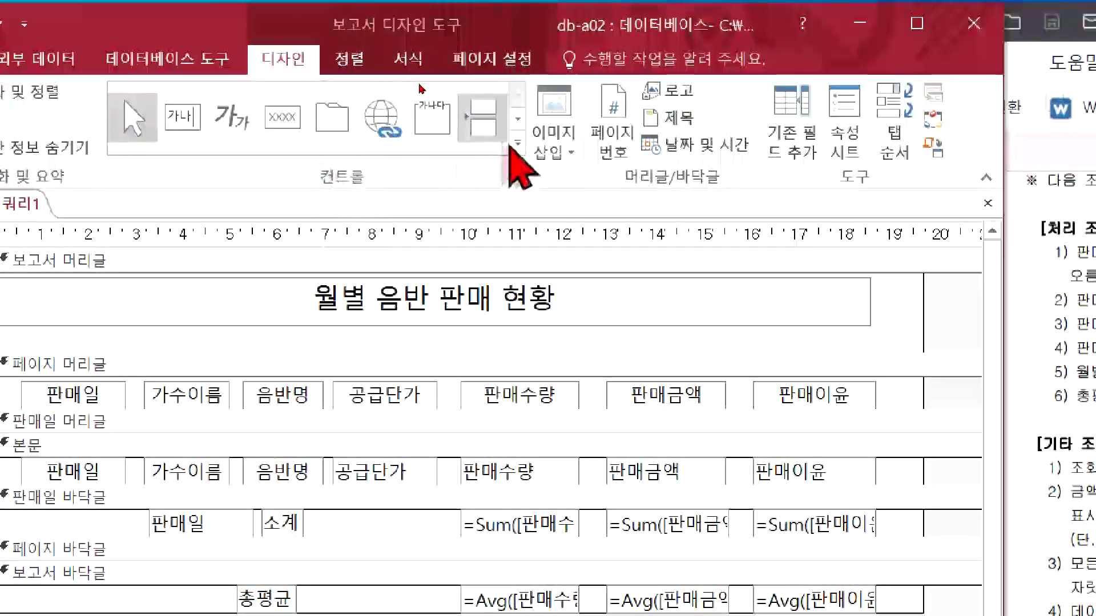
pyautogui.click(517, 148)
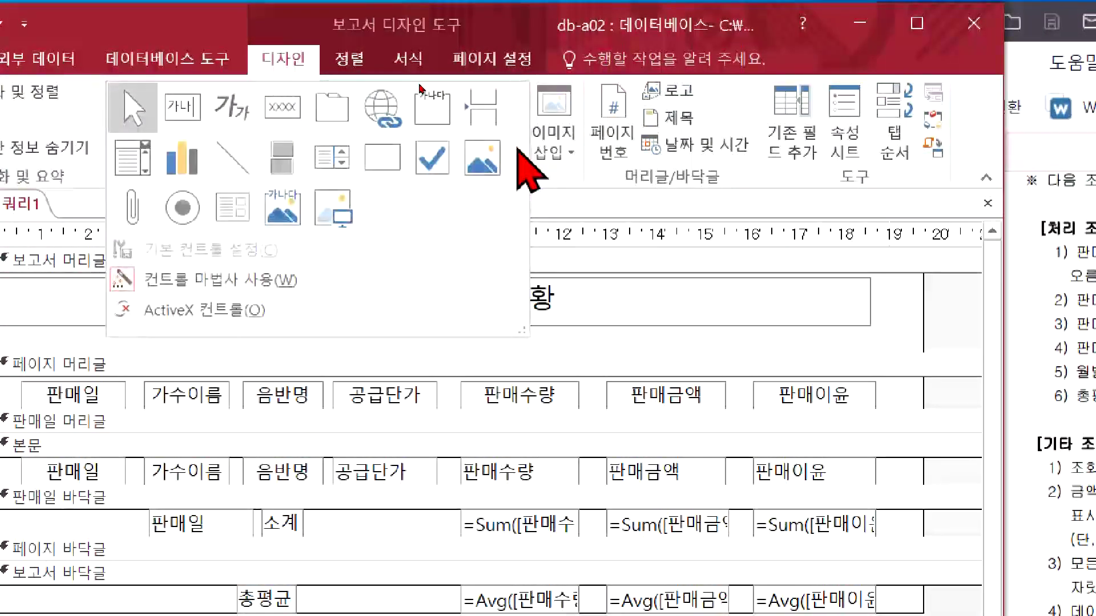
pyautogui.click(234, 153)
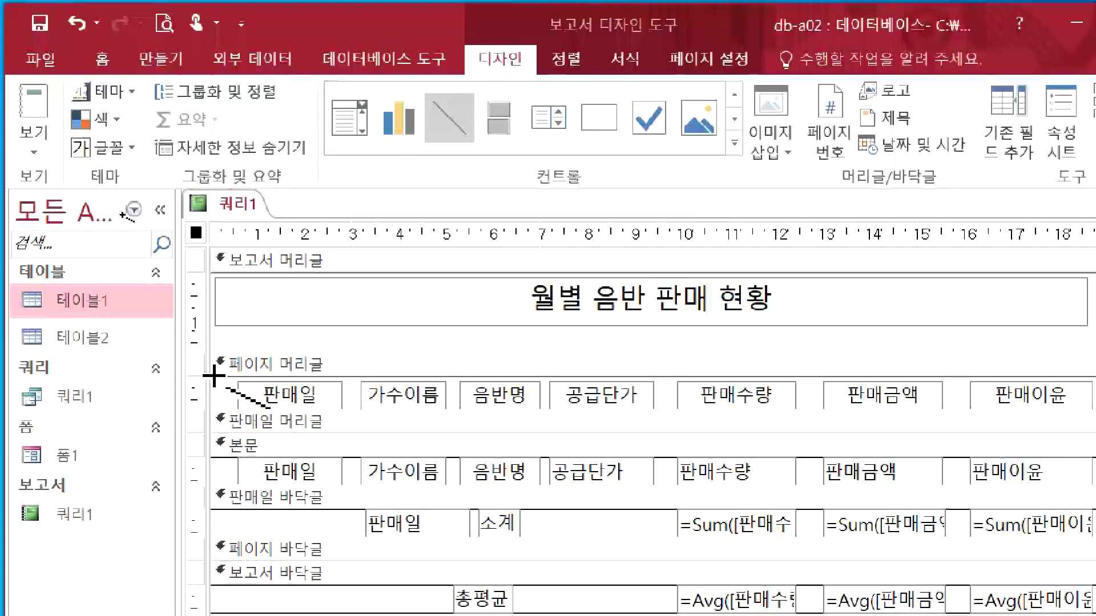
pyautogui.moveTo(214, 376)
pyautogui.mouseDown()
pyautogui.moveTo(988, 369)
pyautogui.moveTo(932, 373)
pyautogui.moveTo(917, 330)
pyautogui.moveTo(932, 376)
pyautogui.mouseUp()
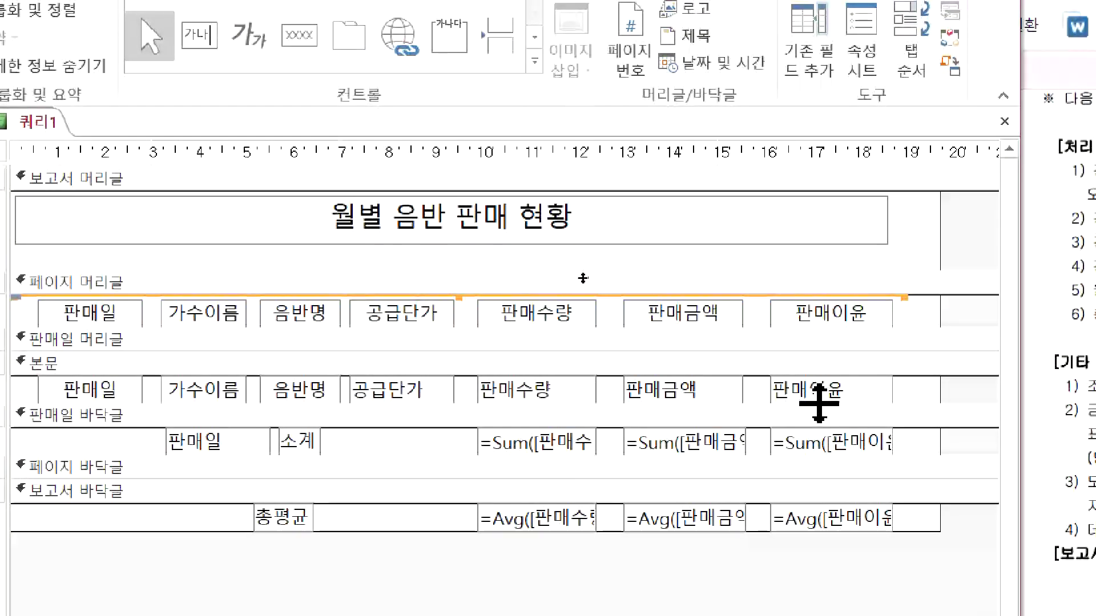
# Duplicate the line and move the copy down to the lower edge of the 페이지 머리글 section.
pyautogui.press('Down')
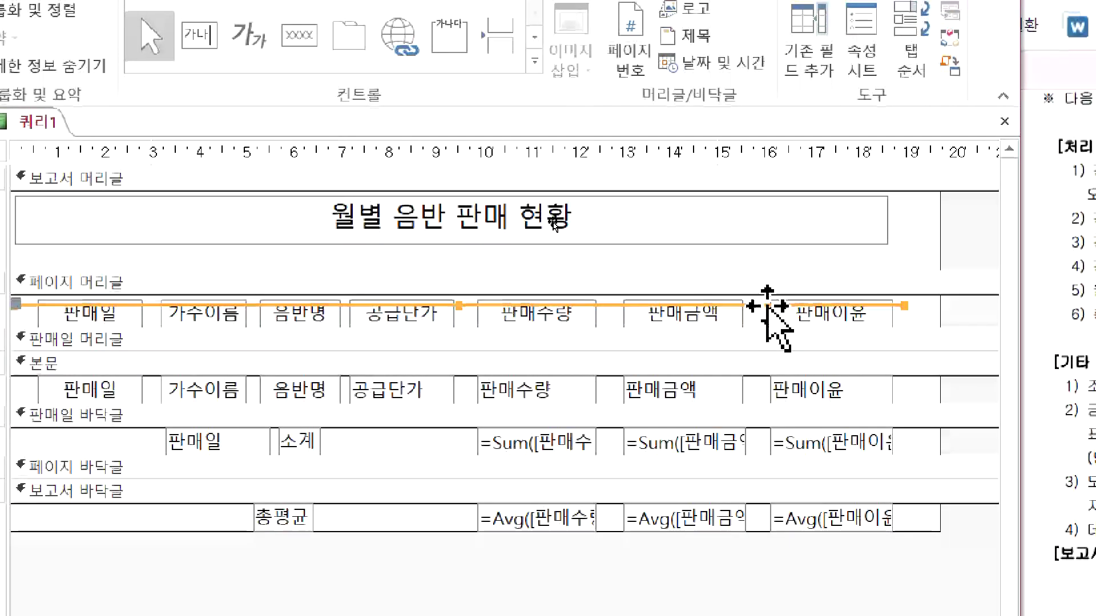
pyautogui.moveTo(767, 306); pyautogui.dragTo(769, 313)
pyautogui.press('Down')
pyautogui.press('Down')
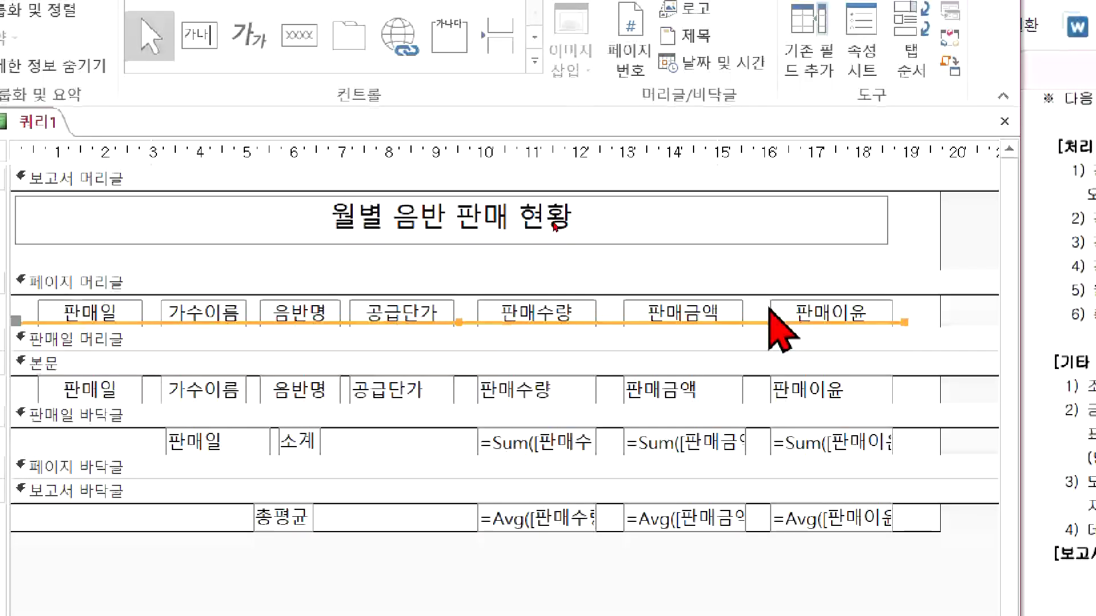
pyautogui.click(769, 307)
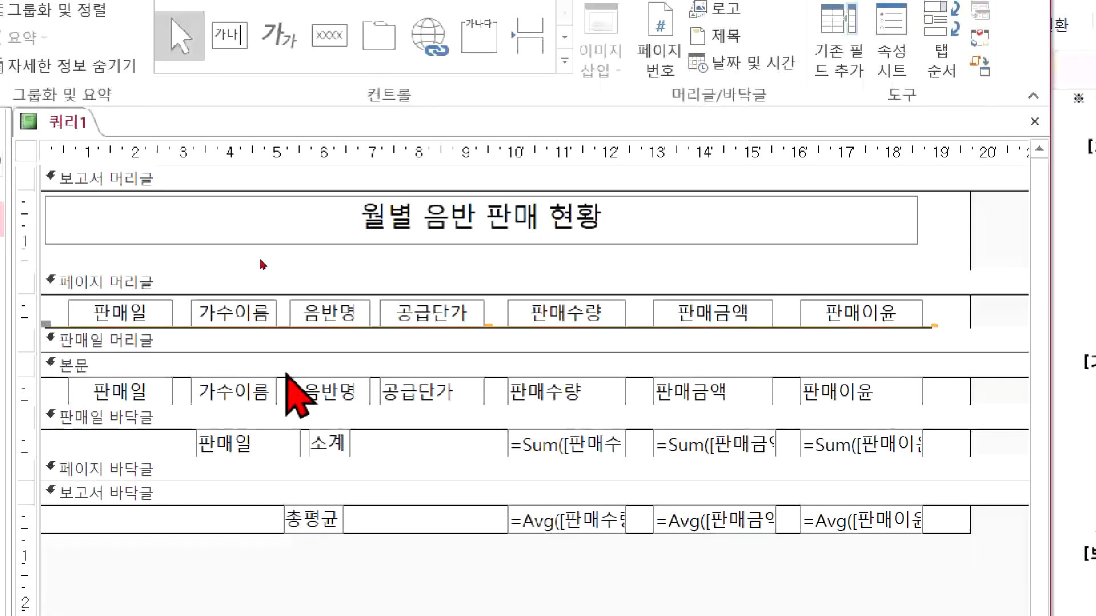
# Paste copies of the line into the 판매일 바닥글 section, one along its upper edge and one along its lower edge.
pyautogui.click(140, 421)
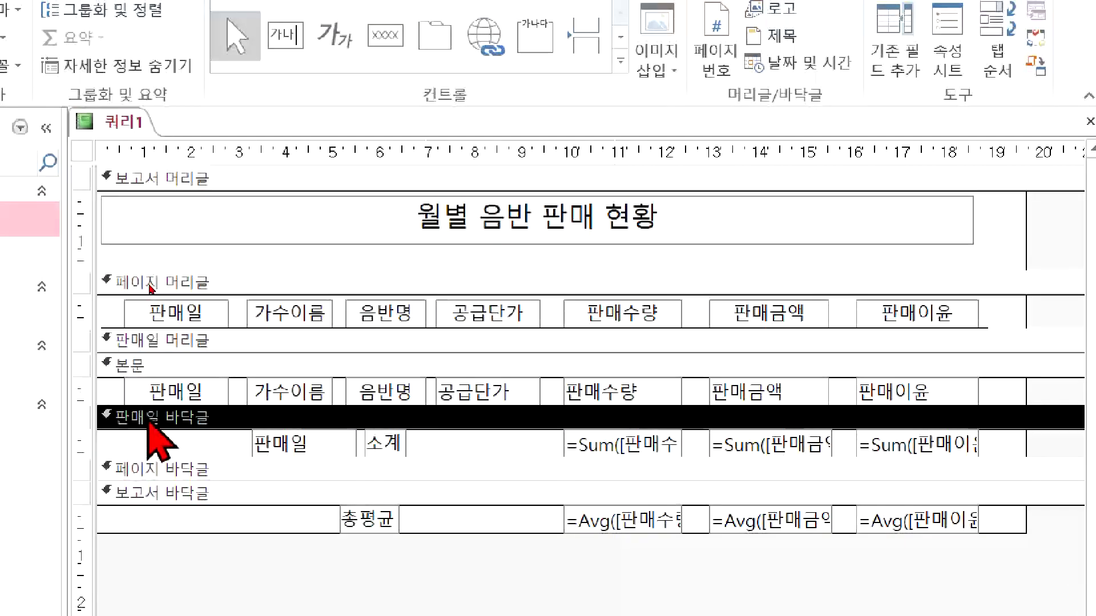
pyautogui.click(149, 431)
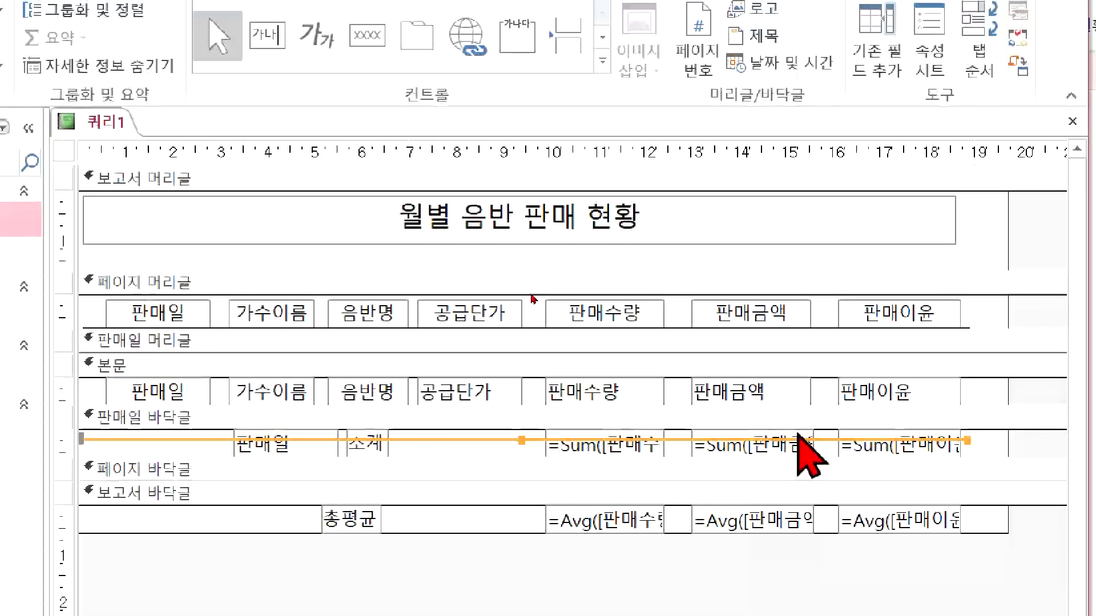
pyautogui.press('Down')
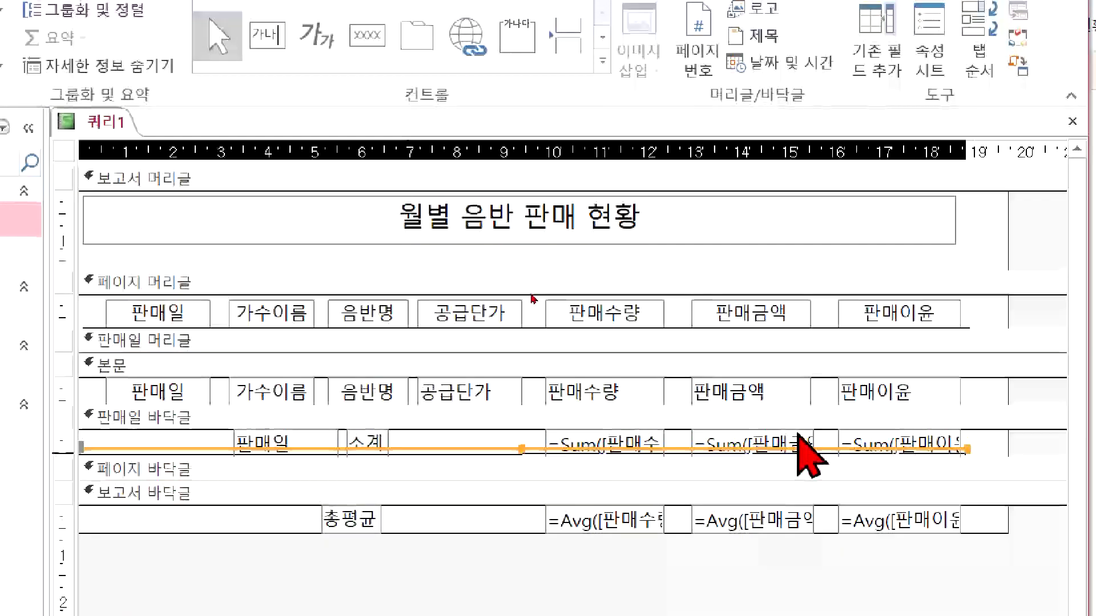
pyautogui.press('Down')
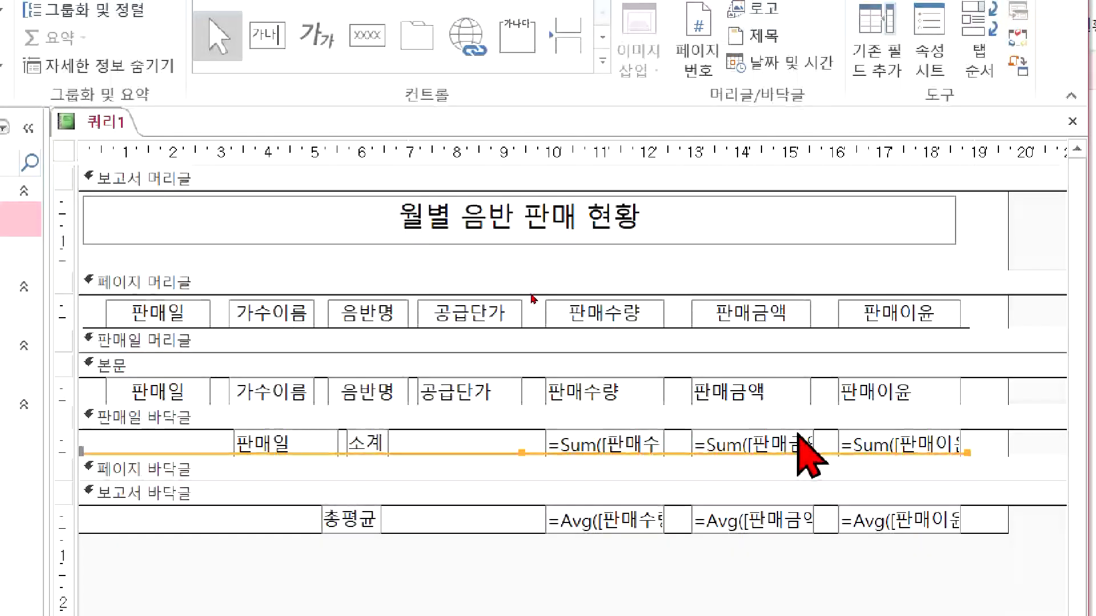
pyautogui.press('Down')
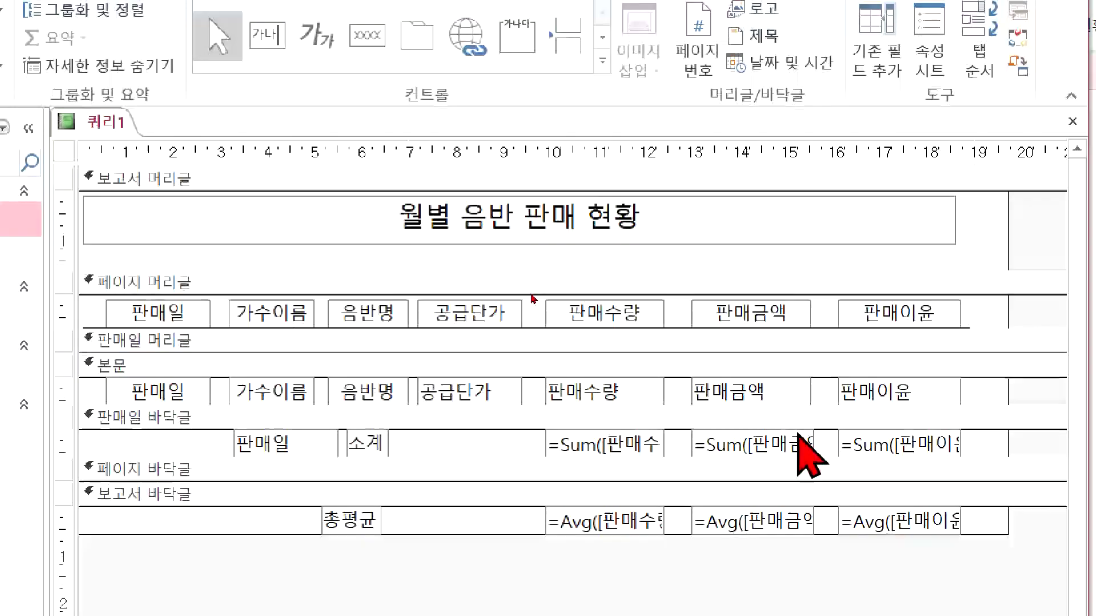
pyautogui.press('Down')
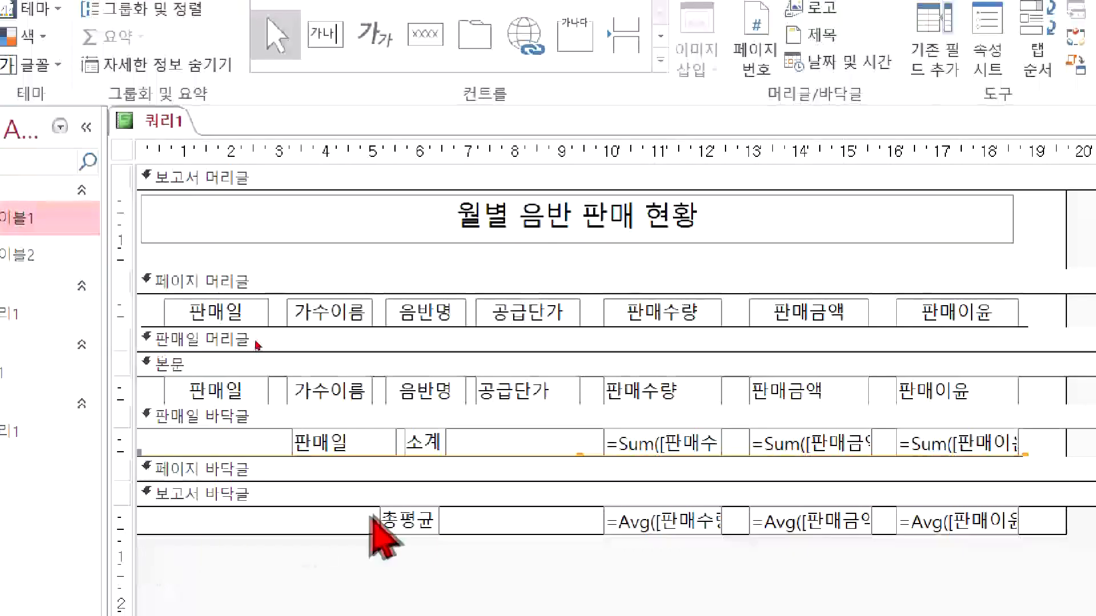
# Paste a copy of the line into the 보고서 바닥글 section and move it down to the section's lower edge.
pyautogui.click(196, 498)
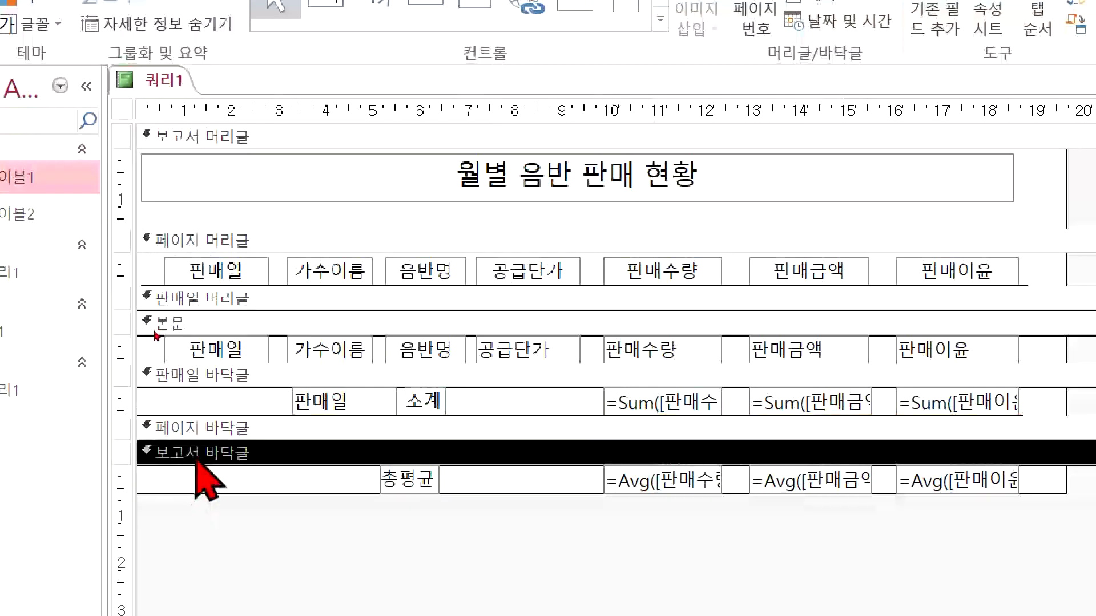
pyautogui.click(240, 467)
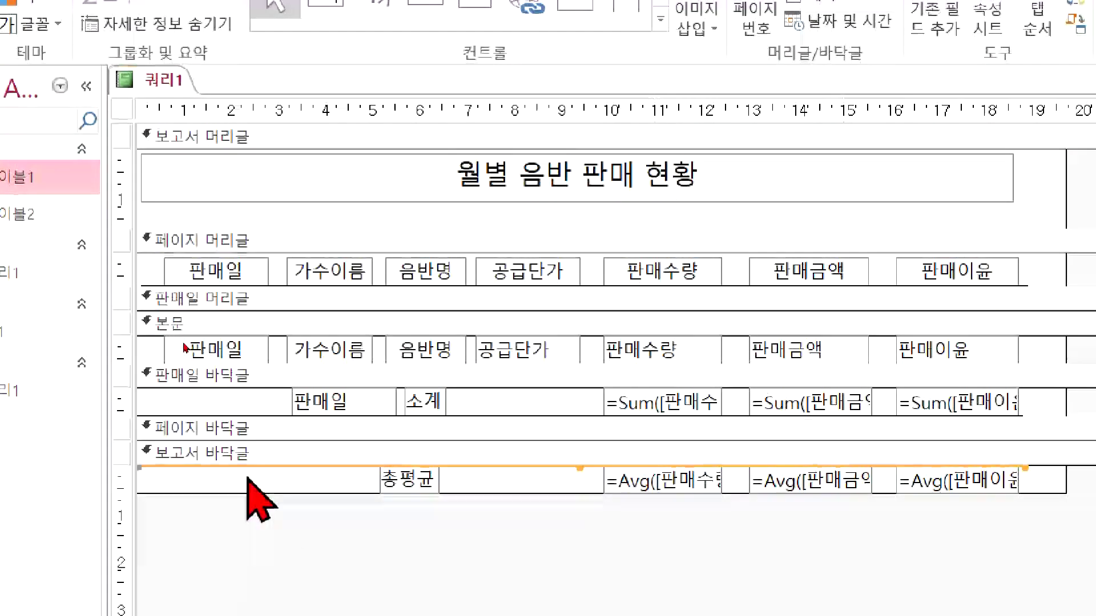
pyautogui.press('Down')
pyautogui.press('Down')
pyautogui.press('Down')
pyautogui.press('Down')
pyautogui.press('Down')
pyautogui.press('Down')
pyautogui.press('Down')
pyautogui.press('Down')
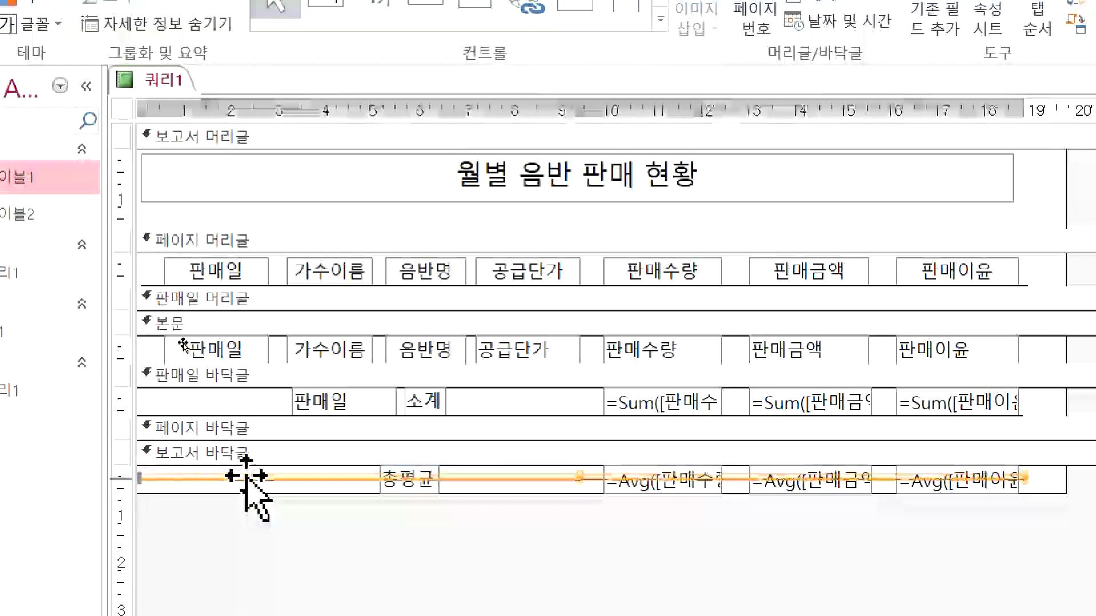
pyautogui.press('Down')
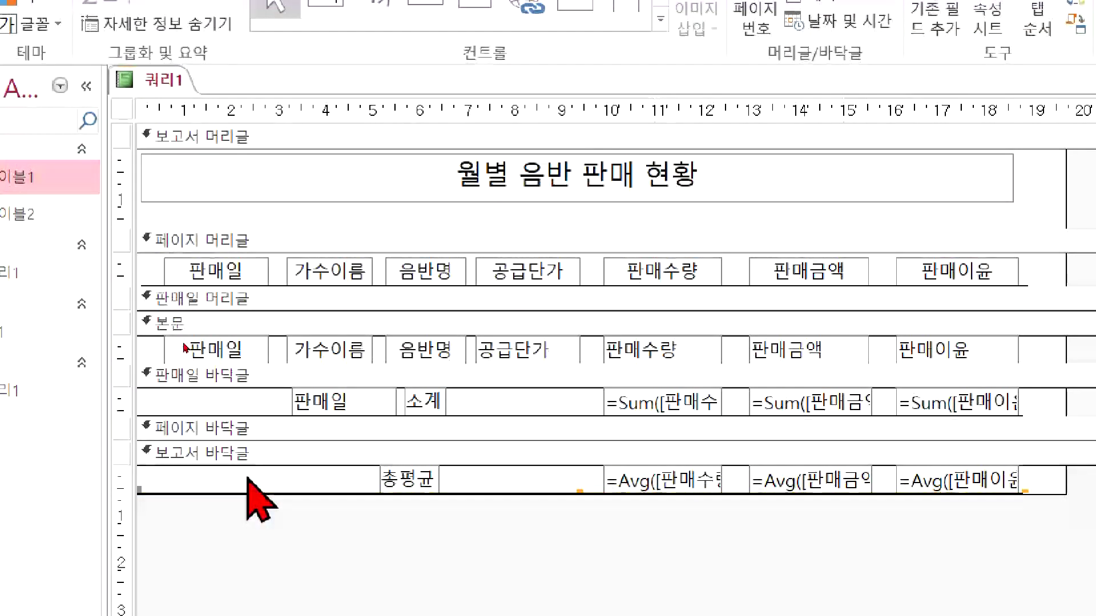
# Switch the report to layout view and nudge the 공급단가 values slightly right to sit under their heading.
pyautogui.rightClick(162, 80)
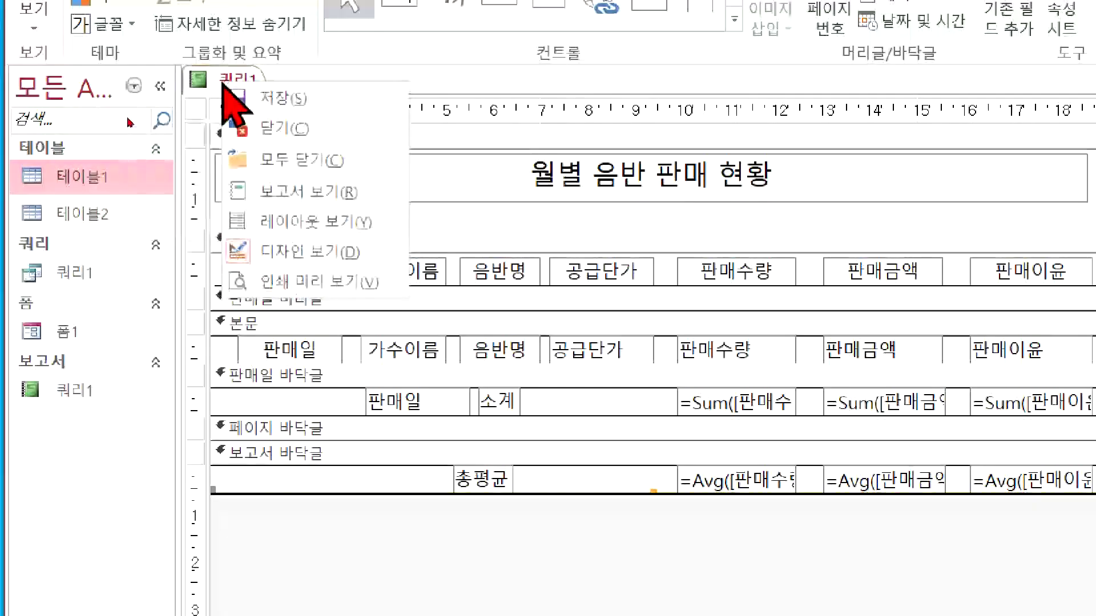
pyautogui.click(308, 222)
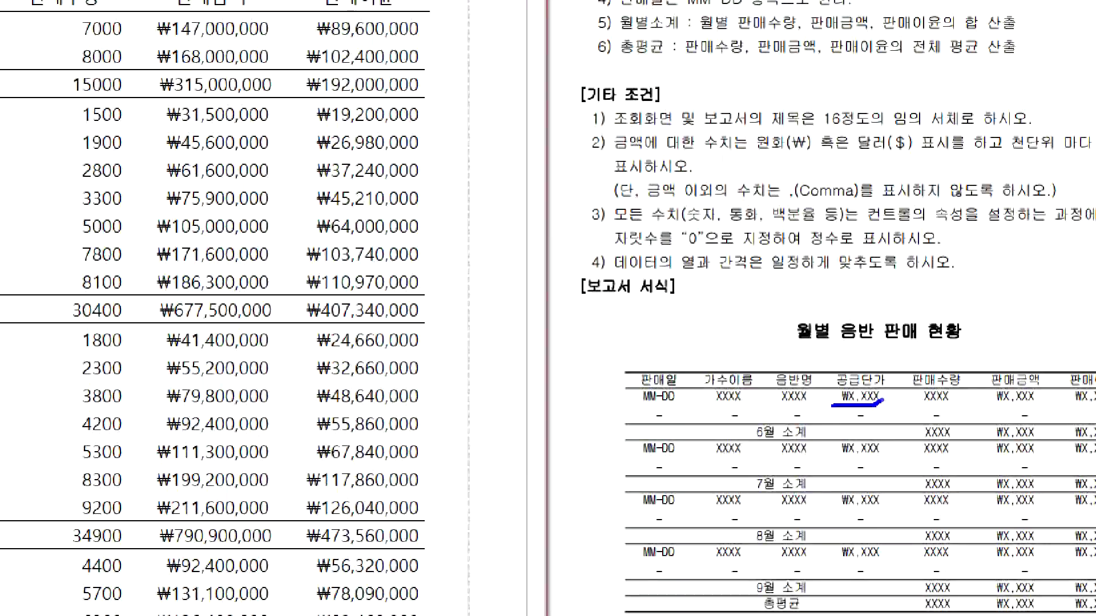
pyautogui.moveTo(882, 401); pyautogui.dragTo(824, 380)
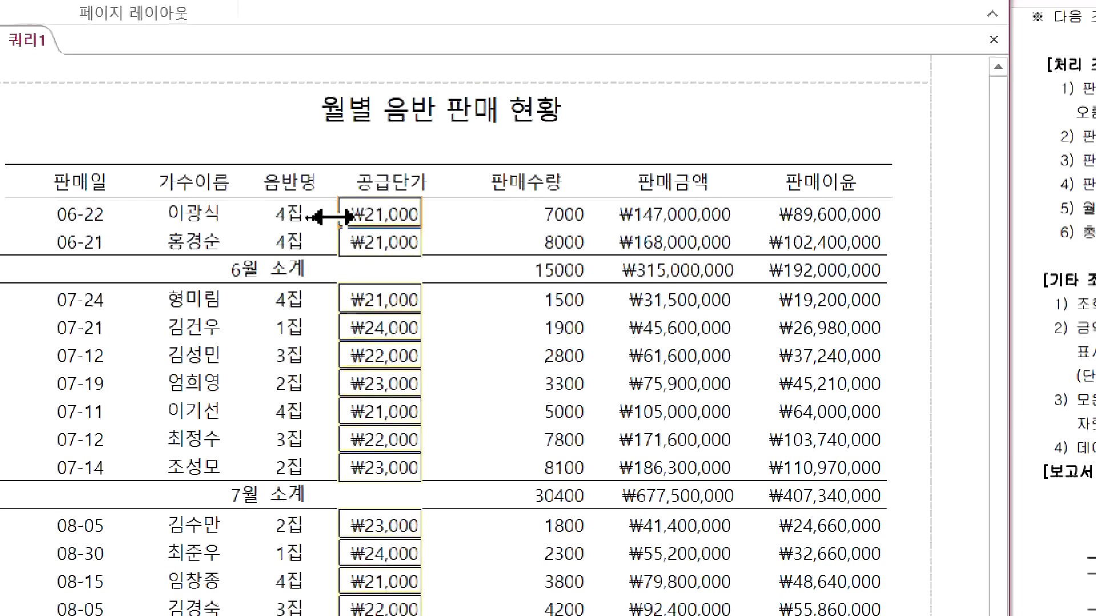
pyautogui.moveTo(324, 220); pyautogui.dragTo(330, 222)
pyautogui.press('Right')
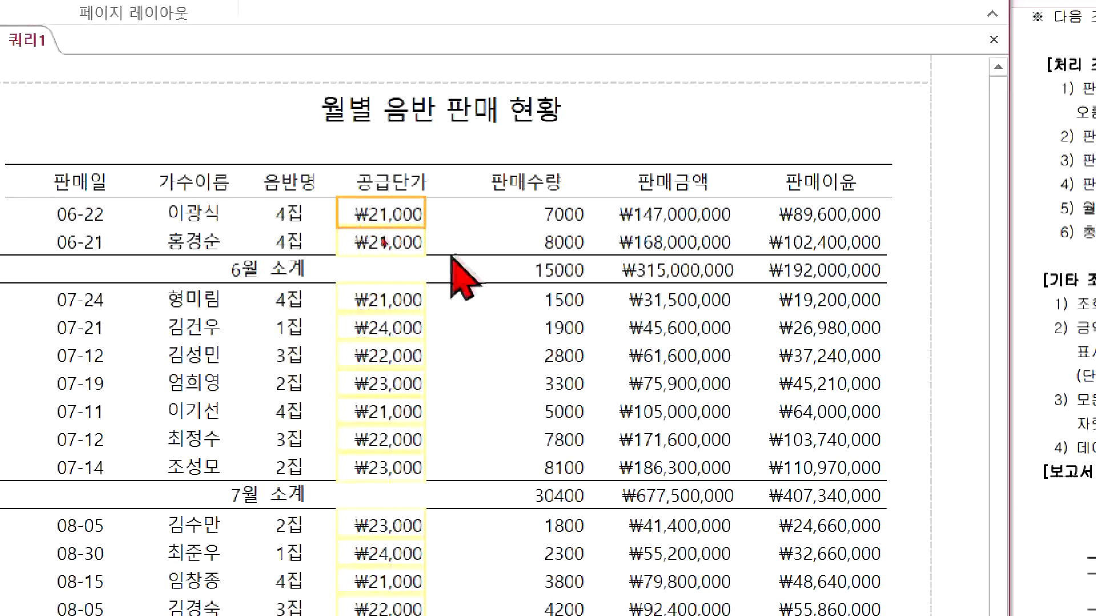
# Narrow the 판매수량 values together with their monthly subtotal and overall average so the numbers sit centred under the heading.
pyautogui.click(558, 214)
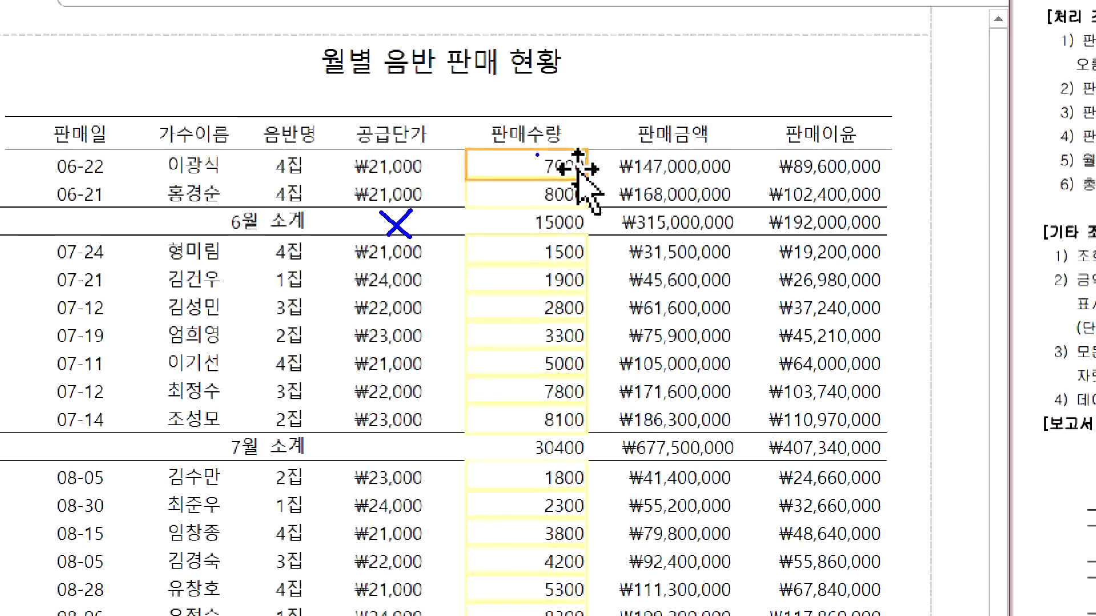
pyautogui.moveTo(467, 151)
pyautogui.mouseDown()
pyautogui.moveTo(539, 182)
pyautogui.moveTo(587, 185)
pyautogui.mouseUp()
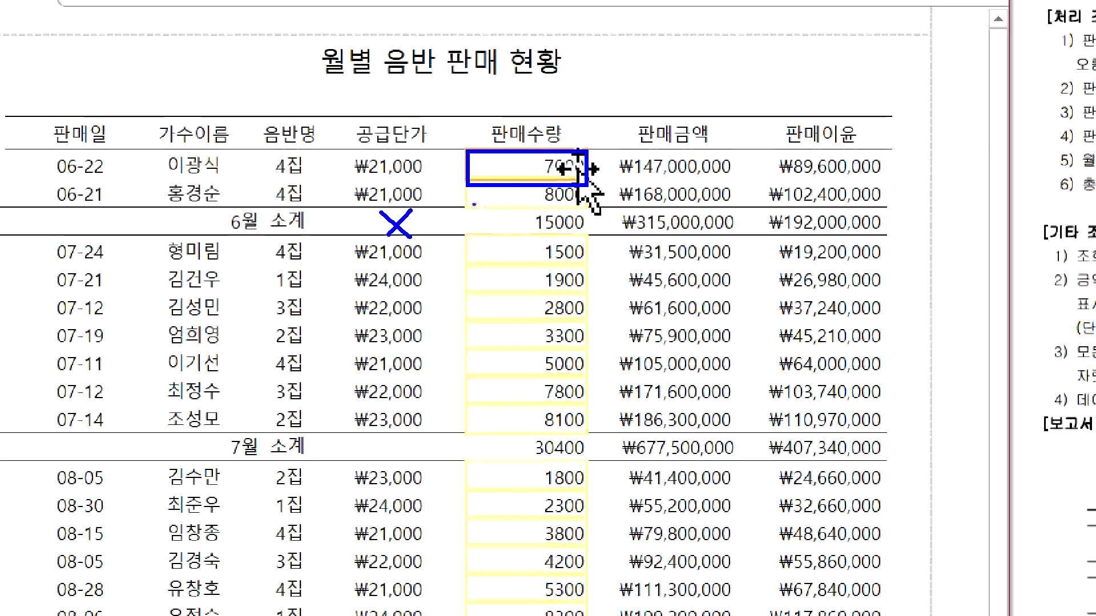
pyautogui.moveTo(467, 209); pyautogui.dragTo(593, 234)
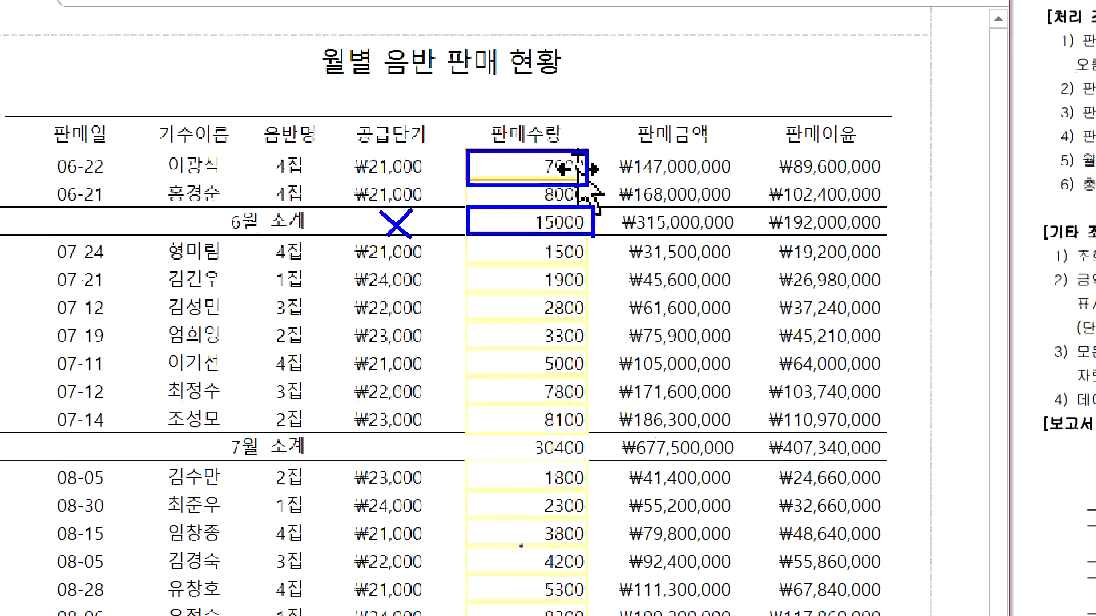
pyautogui.press('Escape')
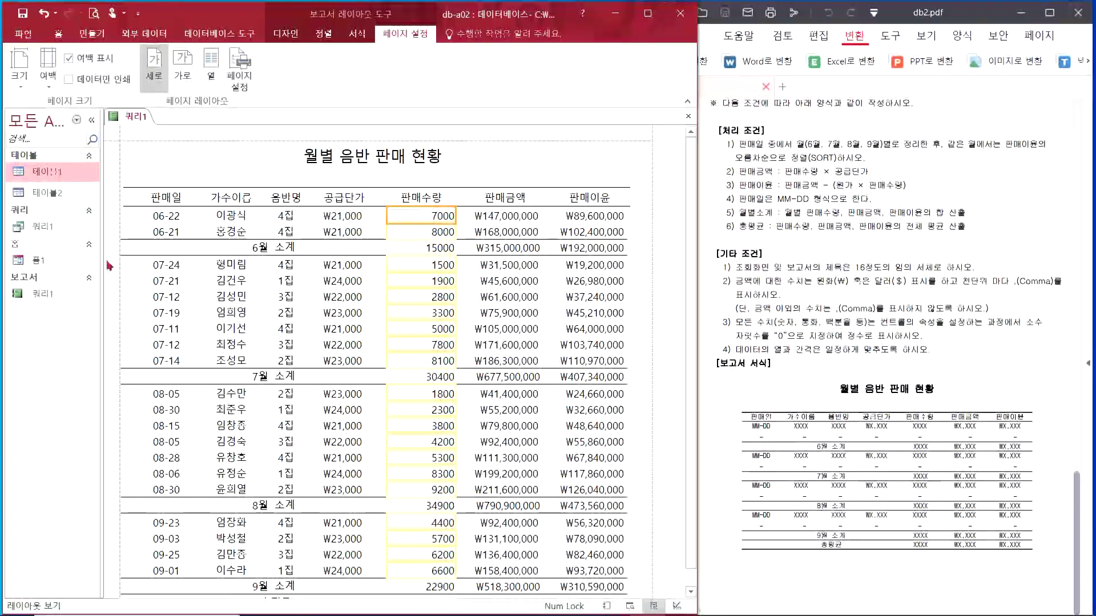
pyautogui.hotkey('ctrl', '1')
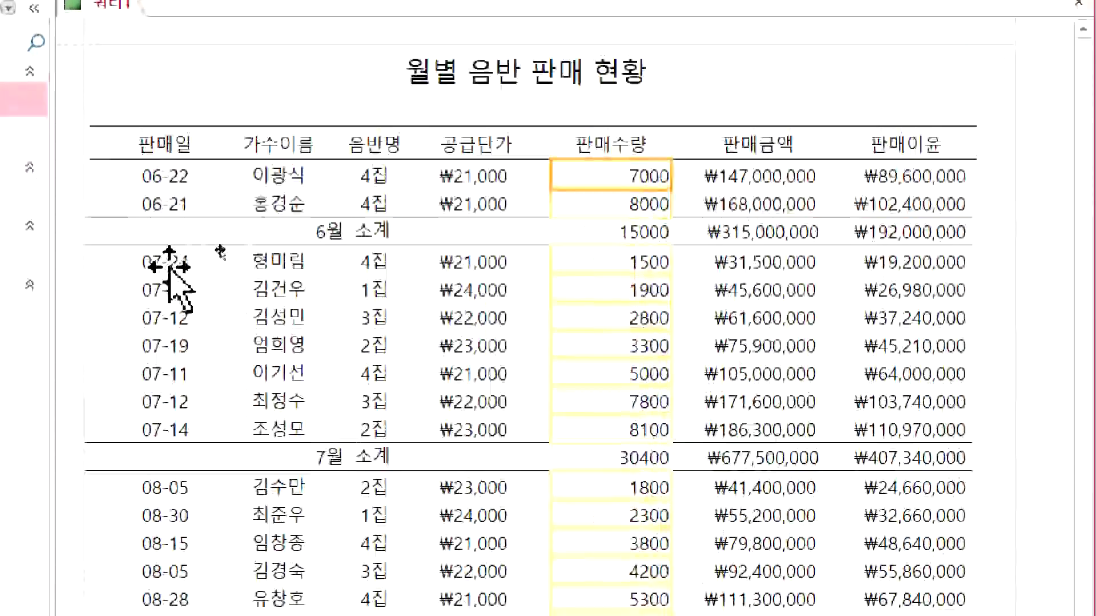
pyautogui.click(622, 207)
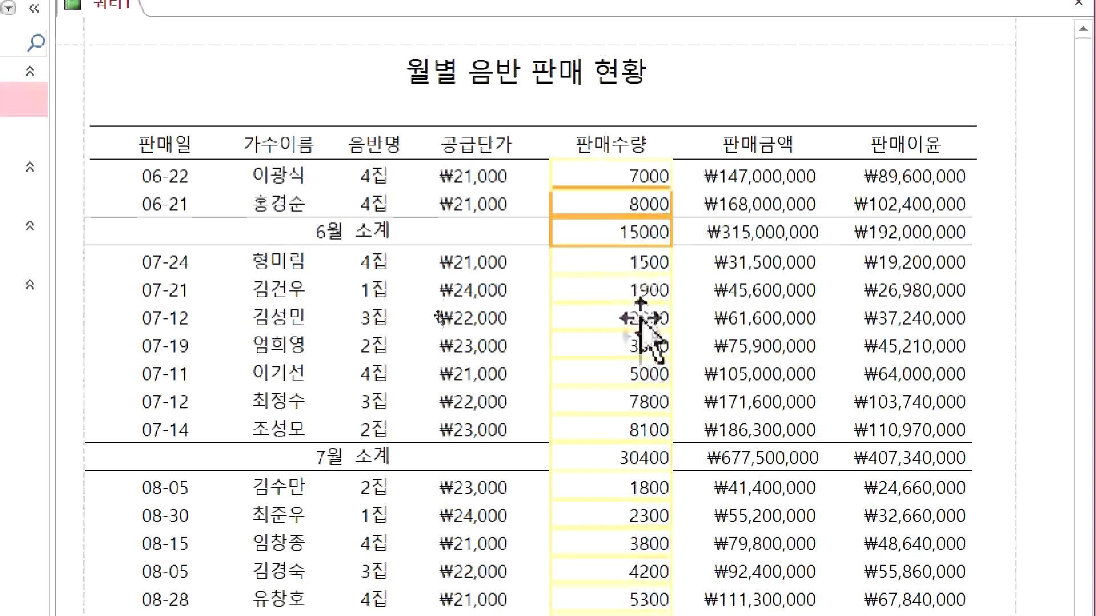
pyautogui.scroll(-1, 661, 502)
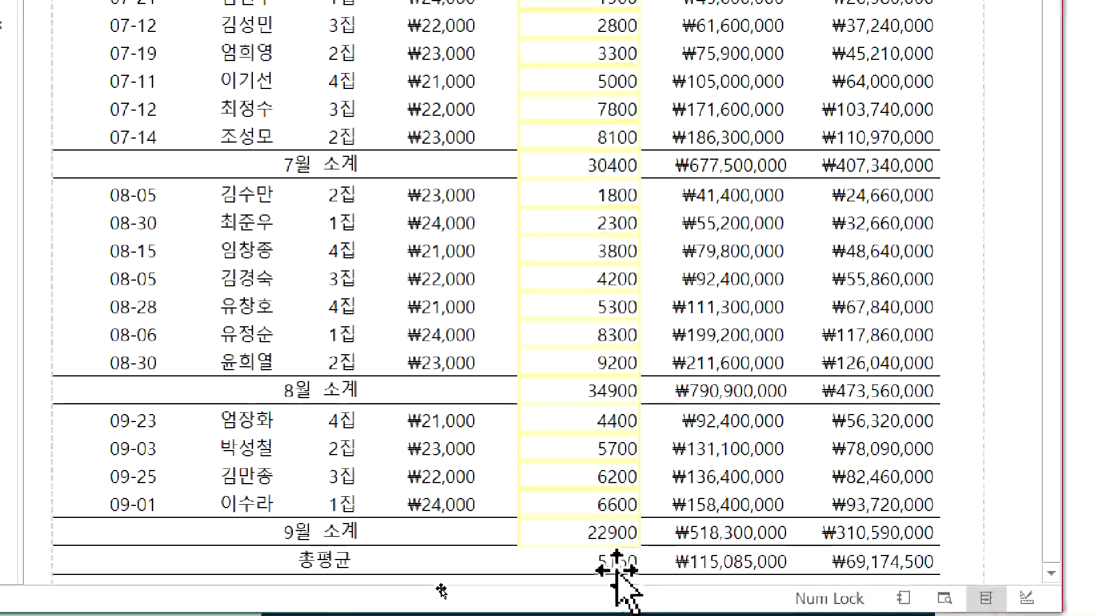
pyautogui.keyDown('shift'); pyautogui.click(603, 561); pyautogui.keyUp('shift')
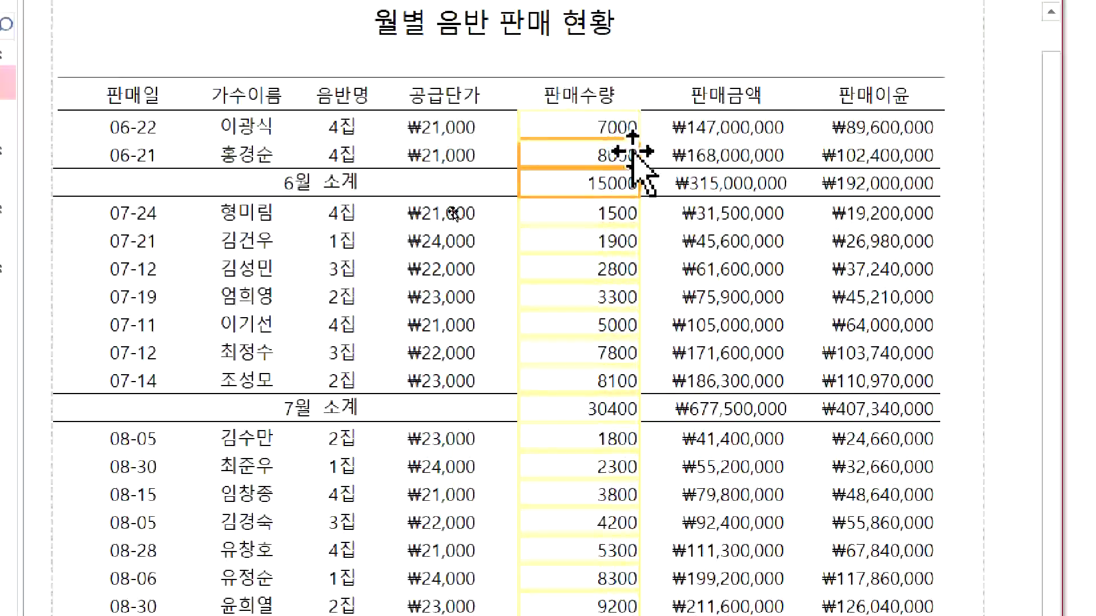
pyautogui.moveTo(638, 153); pyautogui.dragTo(608, 154)
pyautogui.scroll(-10, 707, 186)
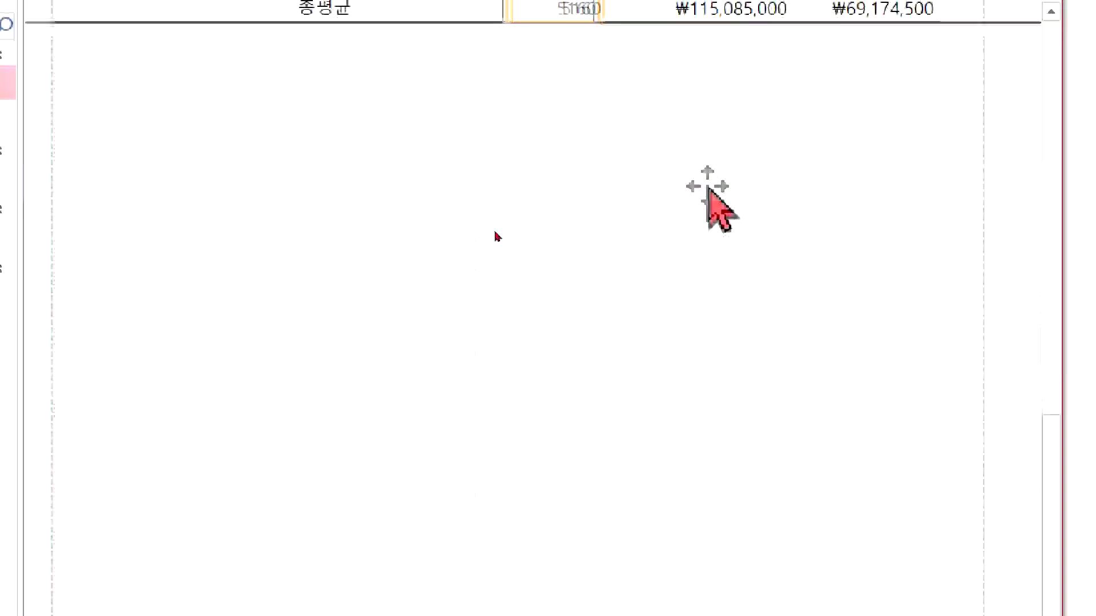
pyautogui.scroll(10, 718, 208)
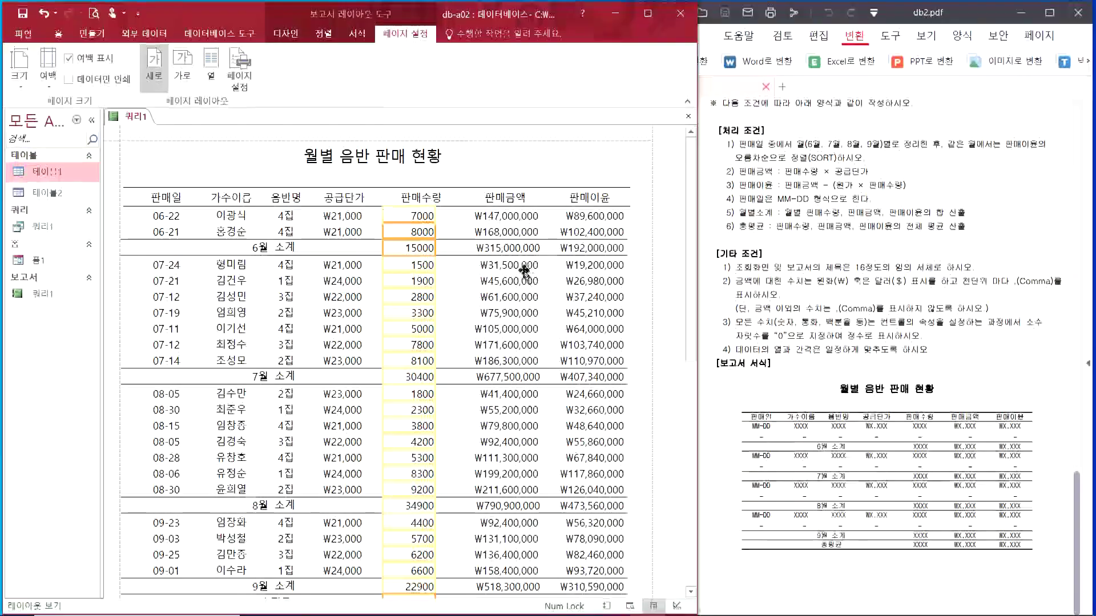
# Shift the 판매금액 values together with their monthly subtotal and overall average slightly left.
pyautogui.click(495, 217)
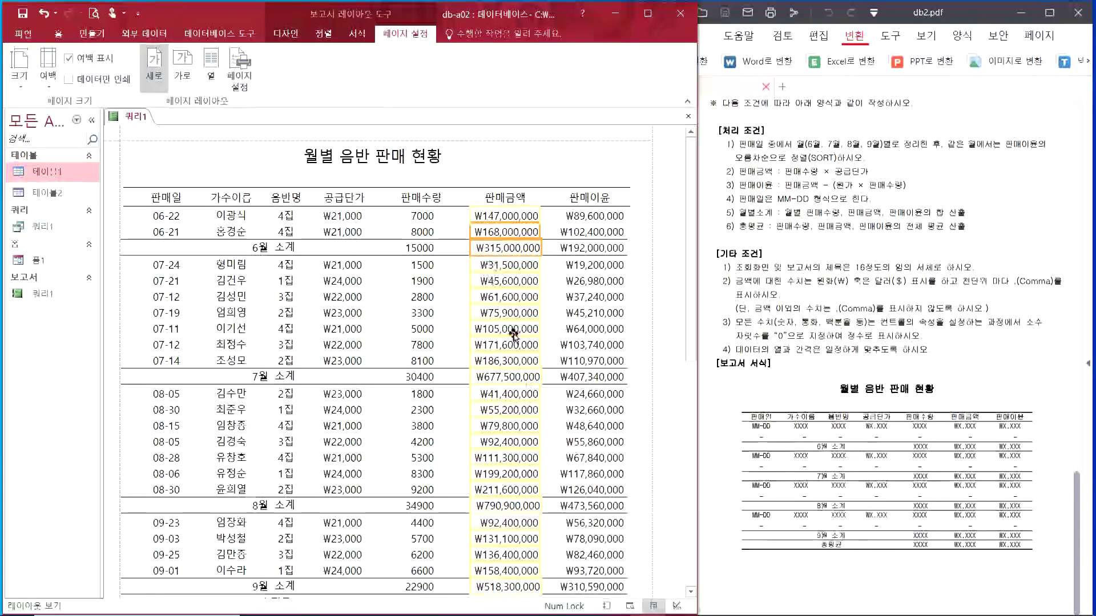
pyautogui.scroll(-1, 513, 366)
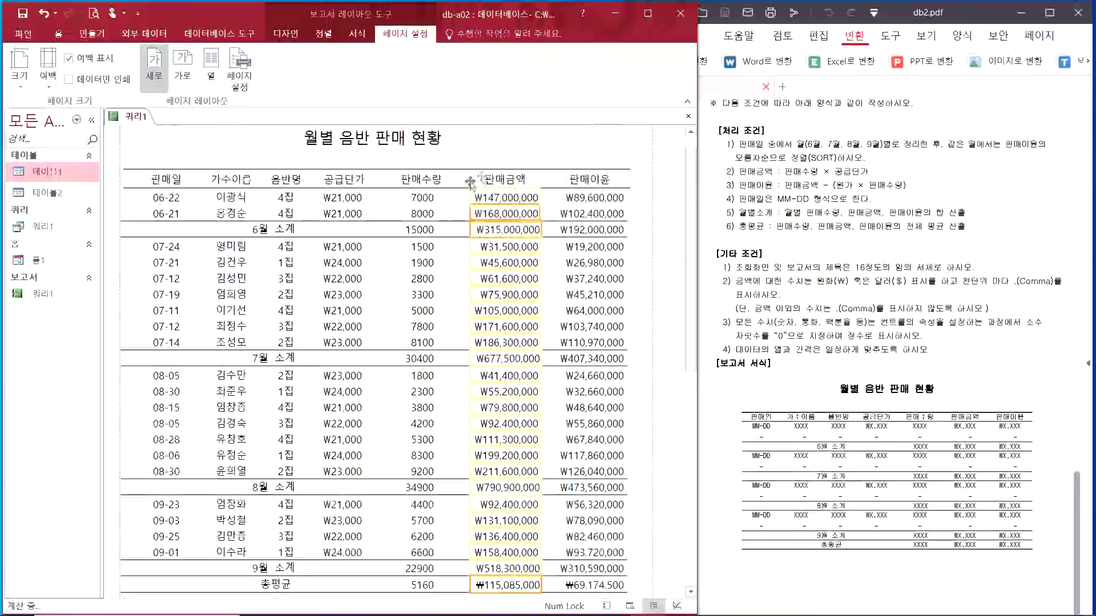
pyautogui.scroll(-10, 491, 203)
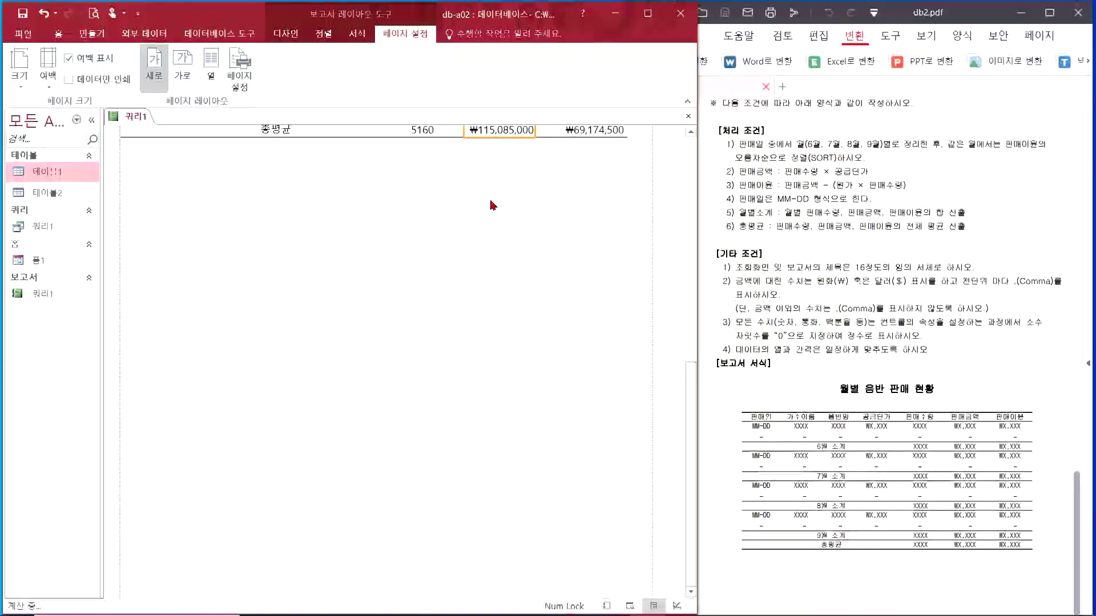
pyautogui.scroll(10, 621, 315)
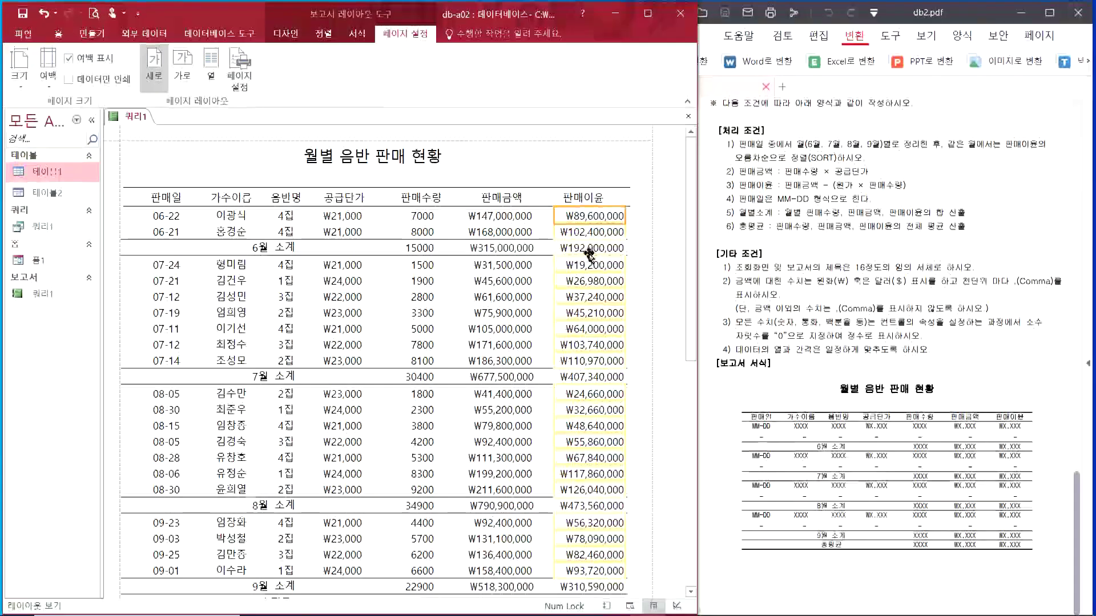
# Shift the 판매이윤 values together with their monthly subtotal and overall average slightly left to sit under their heading.
pyautogui.scroll(-3, 594, 559)
pyautogui.click(615, 423)
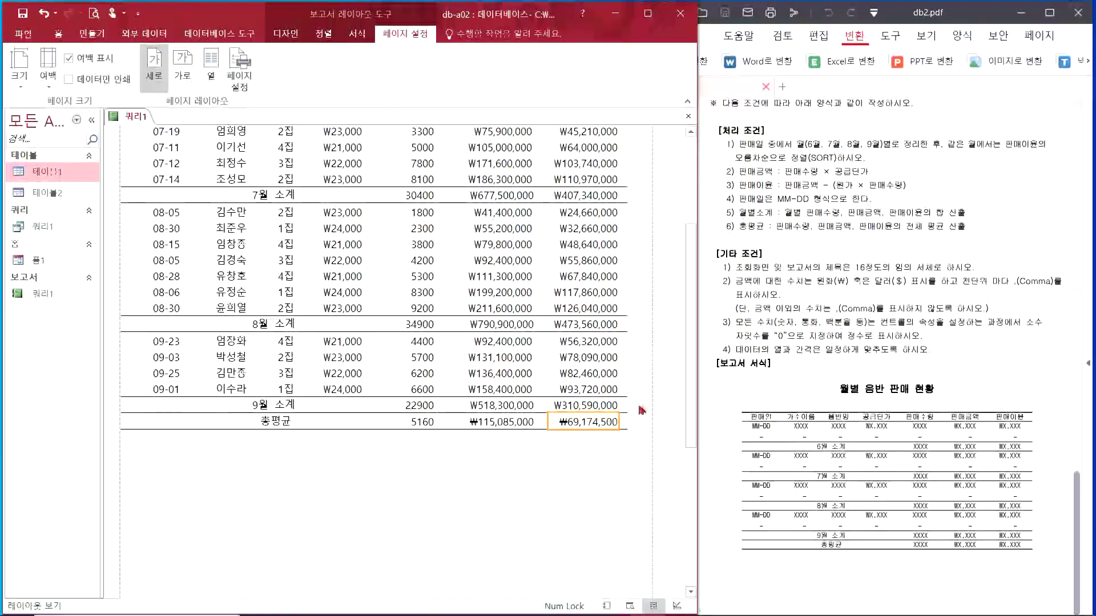
pyautogui.scroll(3, 599, 379)
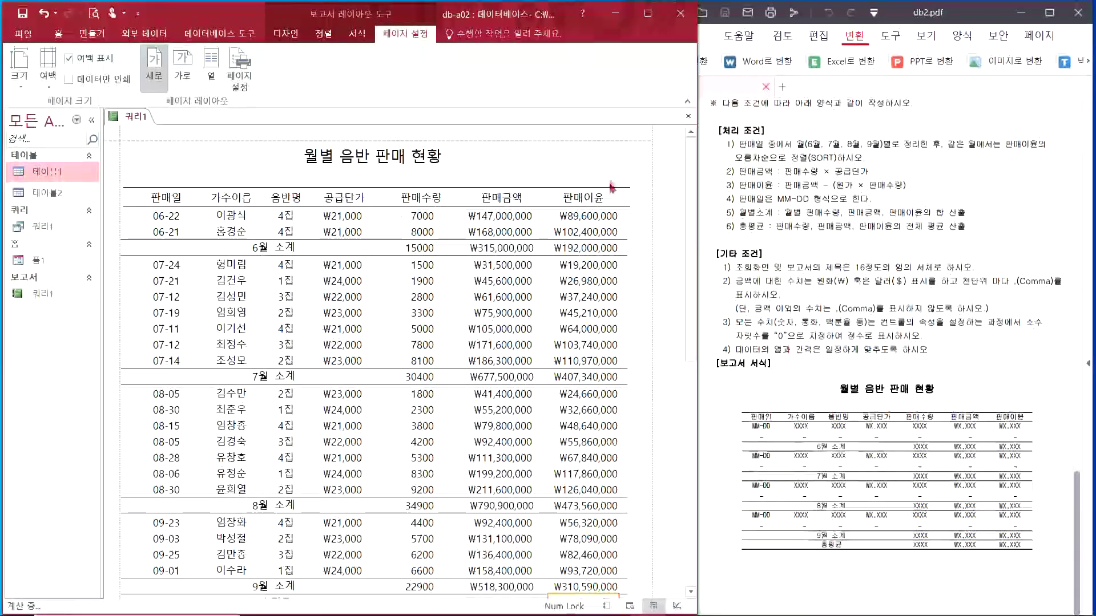
# Clear the selection of the 판매이윤 values and switch the report to design view.
pyautogui.click(648, 183)
pyautogui.click(665, 230)
pyautogui.click(342, 361)
pyautogui.click(367, 521)
pyautogui.click(423, 217)
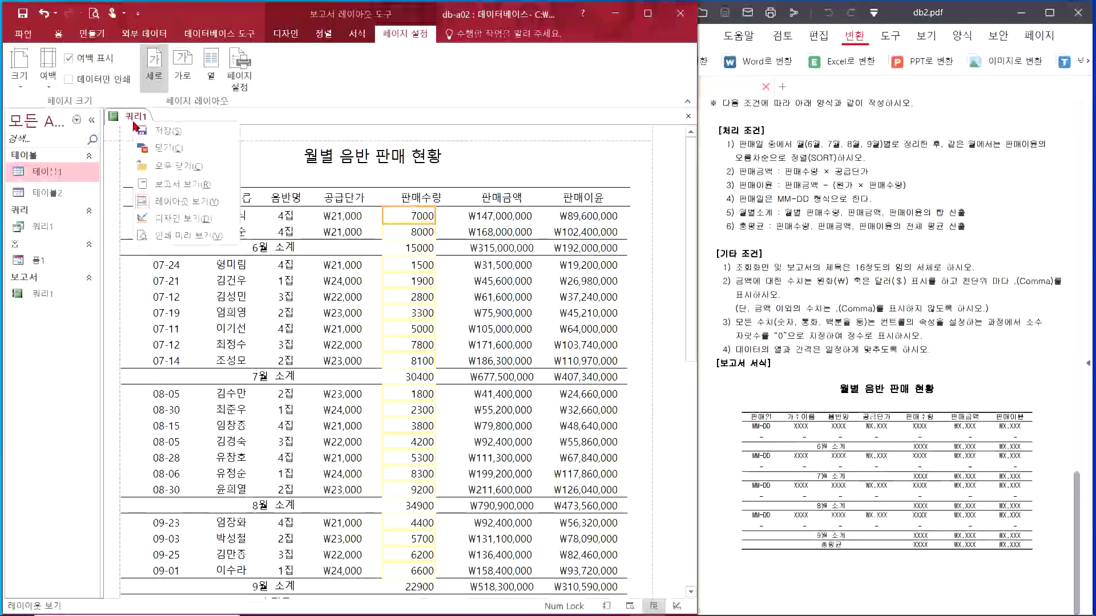
pyautogui.click(186, 222)
pyautogui.moveTo(654, 391); pyautogui.dragTo(384, 222)
pyautogui.moveTo(651, 405); pyautogui.dragTo(390, 267)
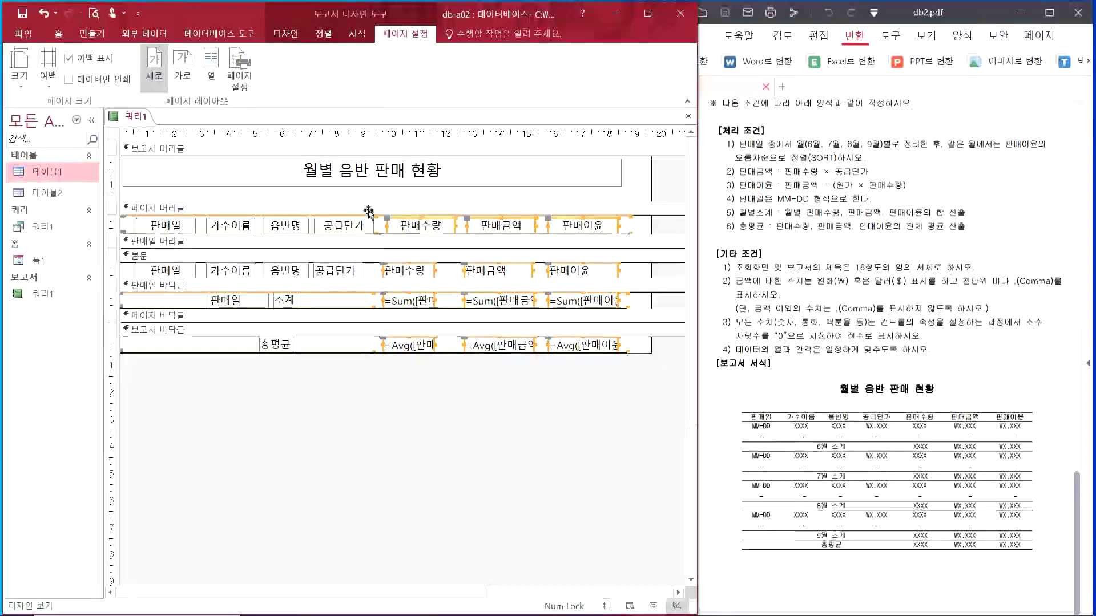
pyautogui.moveTo(628, 396); pyautogui.dragTo(378, 337)
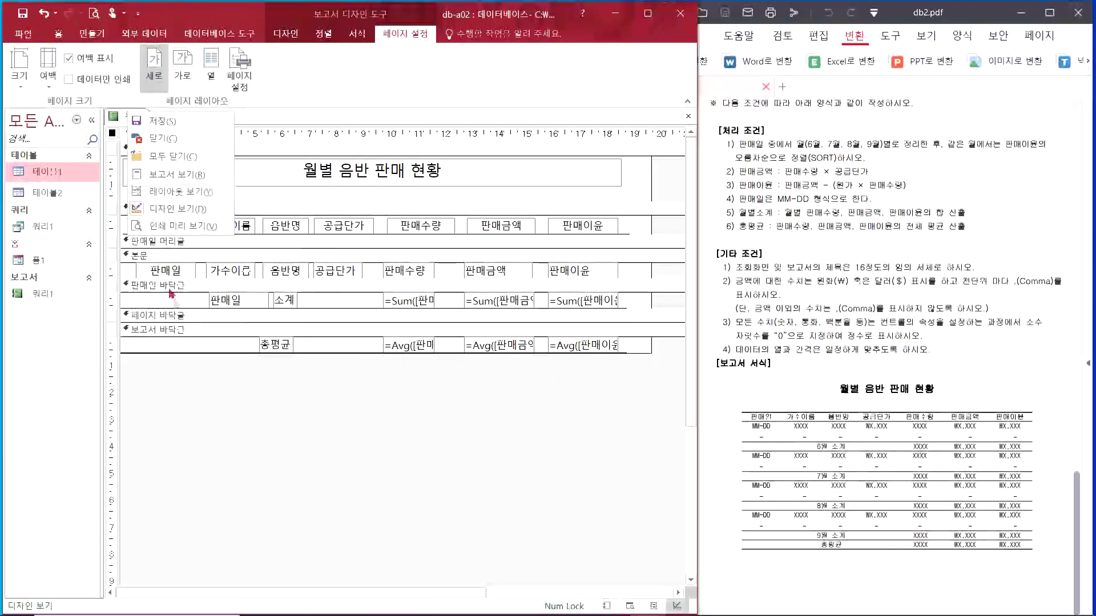
pyautogui.click(475, 387)
# Nudge the 판매수량, 판매금액 and 판매이윤 headings, values, subtotals and averages slightly left together, leaving the separator lines out of the selection.
pyautogui.moveTo(662, 412); pyautogui.dragTo(383, 235)
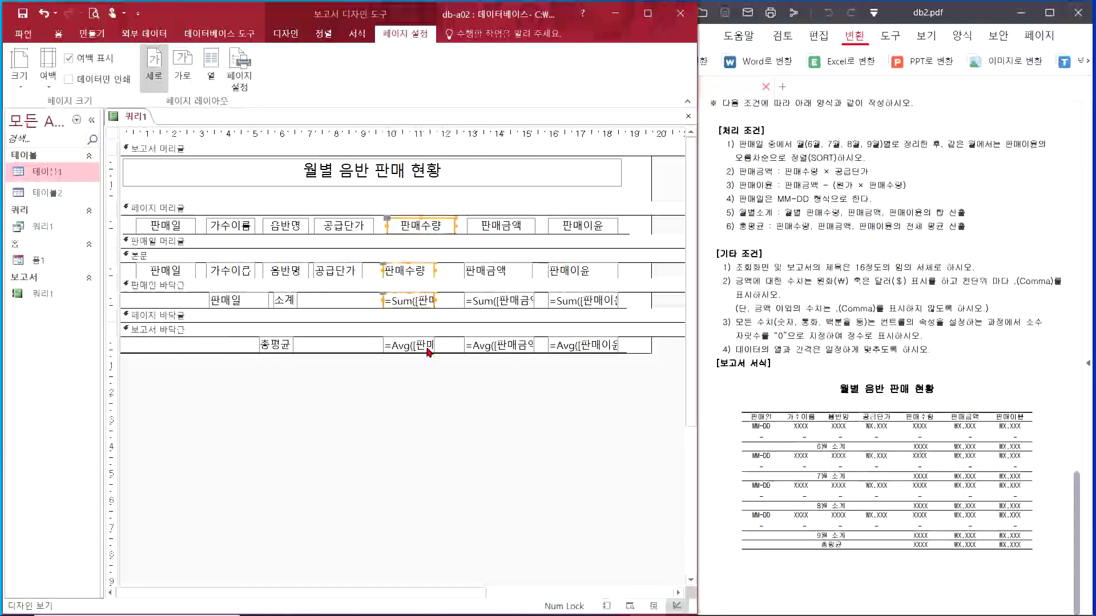
pyautogui.keyDown('shift'); pyautogui.click(485, 352); pyautogui.keyUp('shift')
pyautogui.keyDown('shift'); pyautogui.click(485, 301); pyautogui.keyUp('shift')
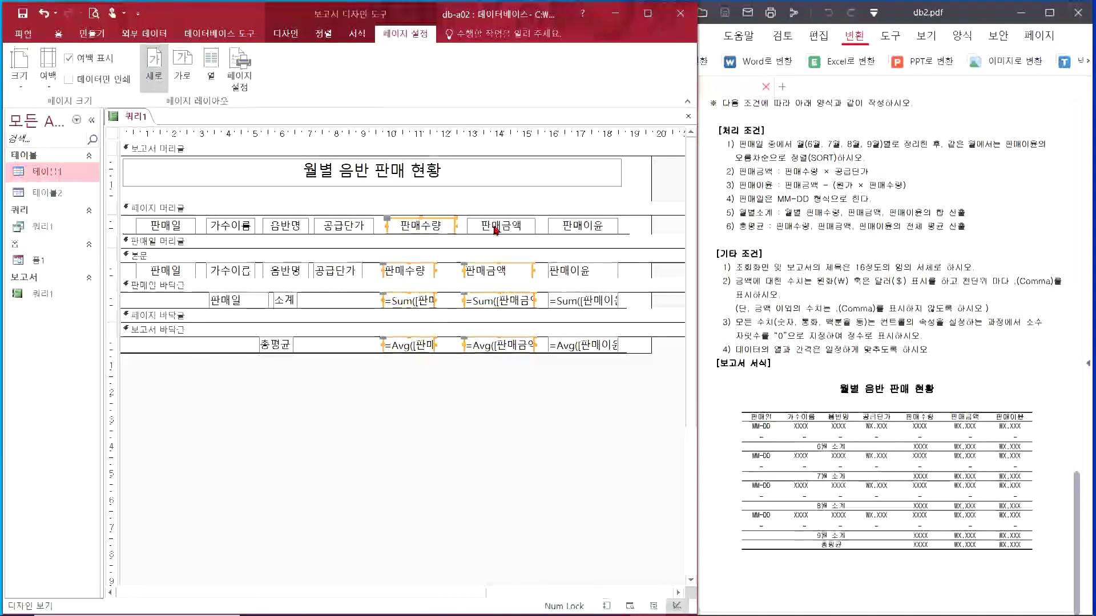
pyautogui.keyDown('shift'); pyautogui.click(570, 304); pyautogui.keyUp('shift')
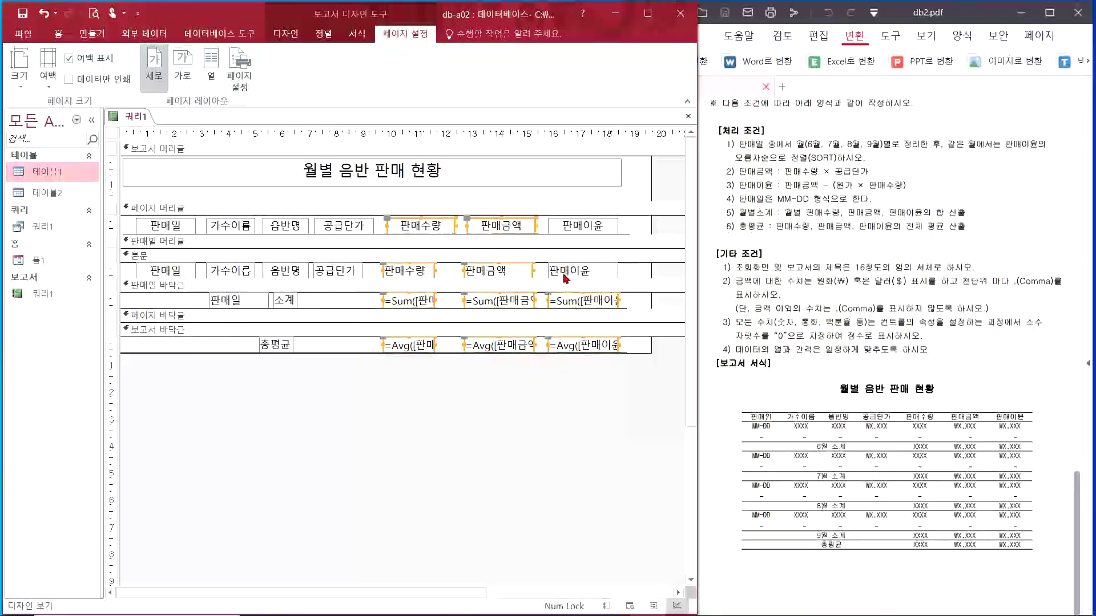
pyautogui.keyDown('shift'); pyautogui.click(569, 227); pyautogui.keyUp('shift')
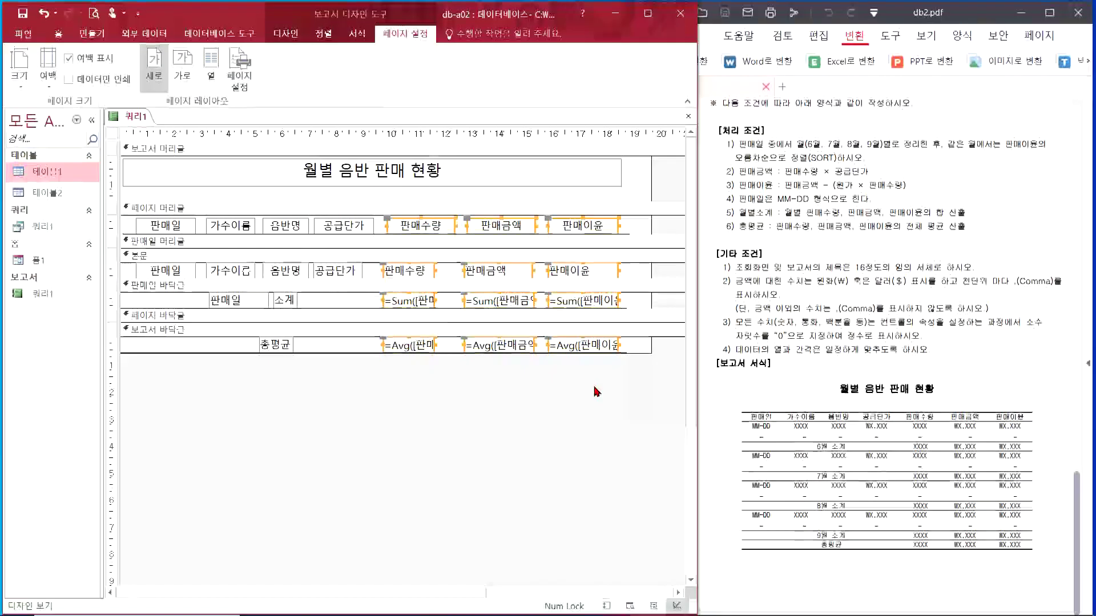
pyautogui.press('Left')
pyautogui.press('Left')
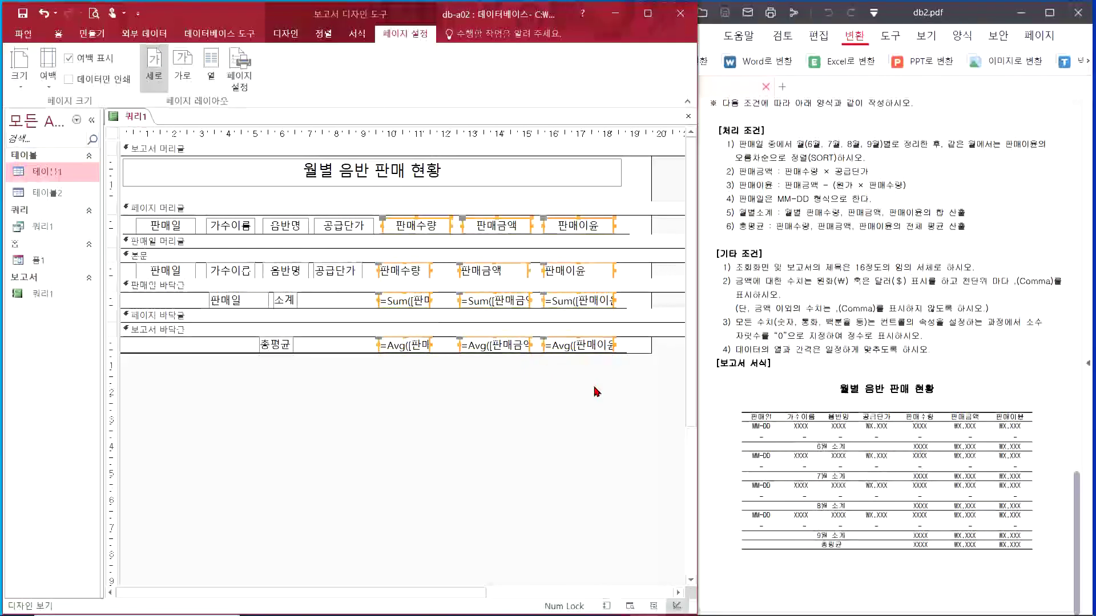
# Check the column spacing down to the 총평균 row in layout view and open the report in print preview.
pyautogui.rightClick(137, 117)
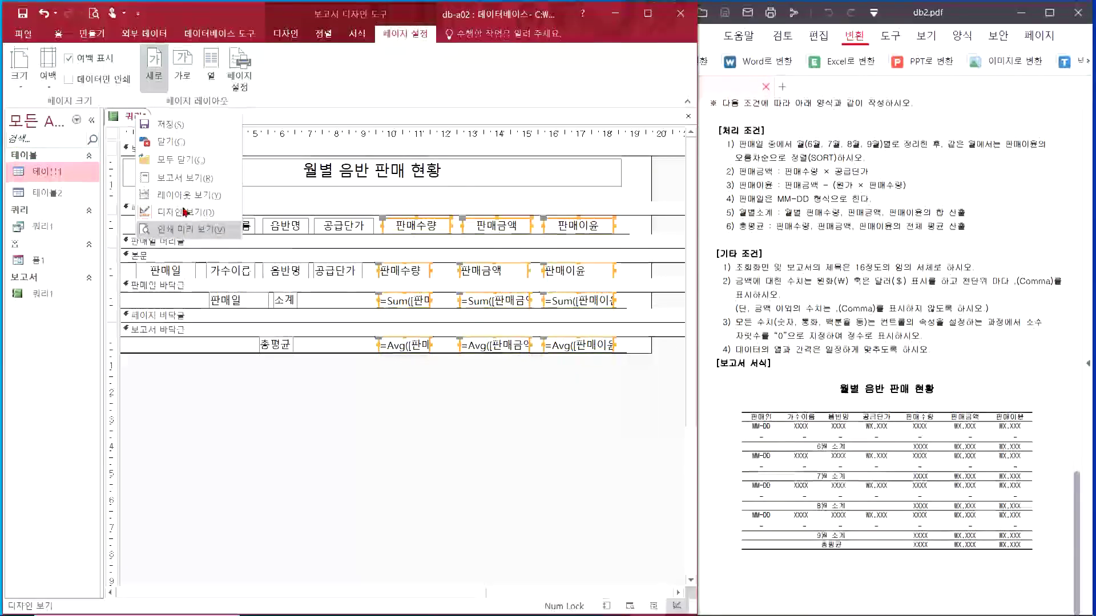
pyautogui.click(171, 191)
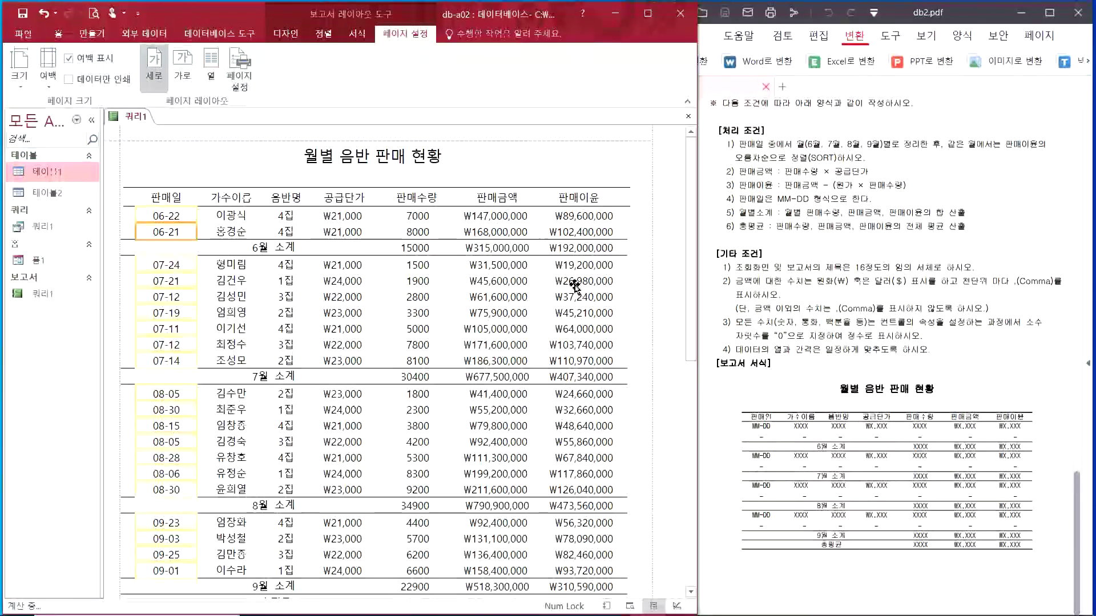
pyautogui.scroll(-1, 541, 360)
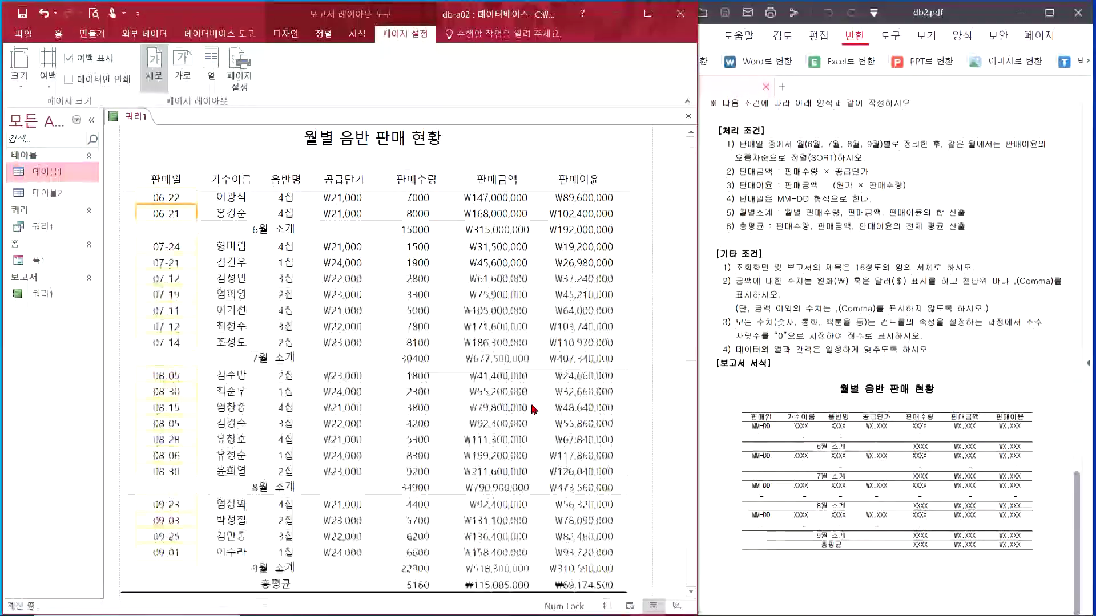
pyautogui.click(286, 315)
pyautogui.scroll(1, 314, 425)
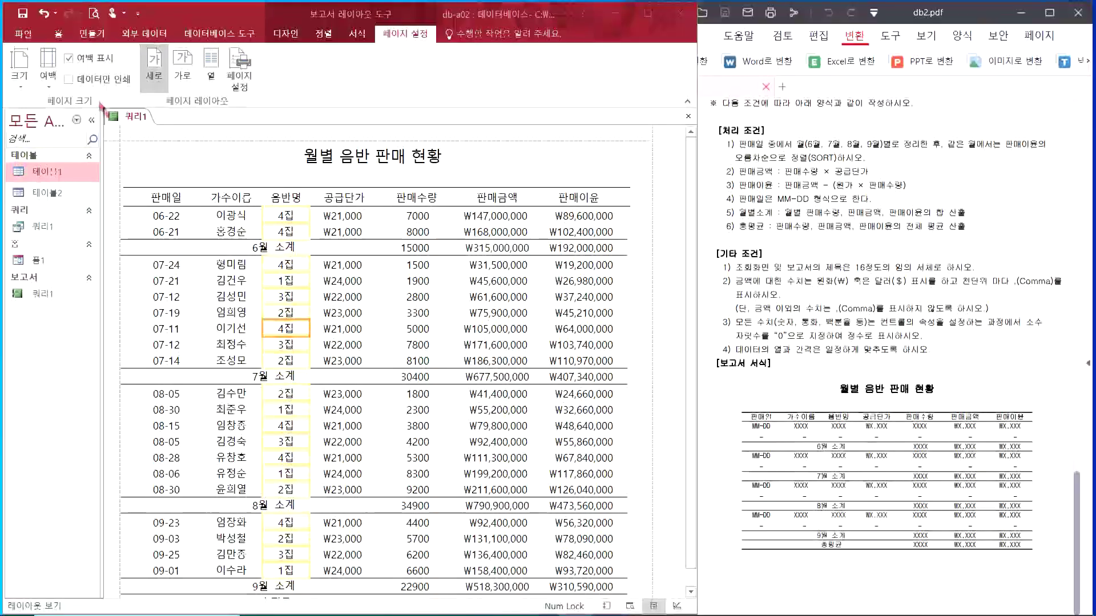
pyautogui.rightClick(130, 120)
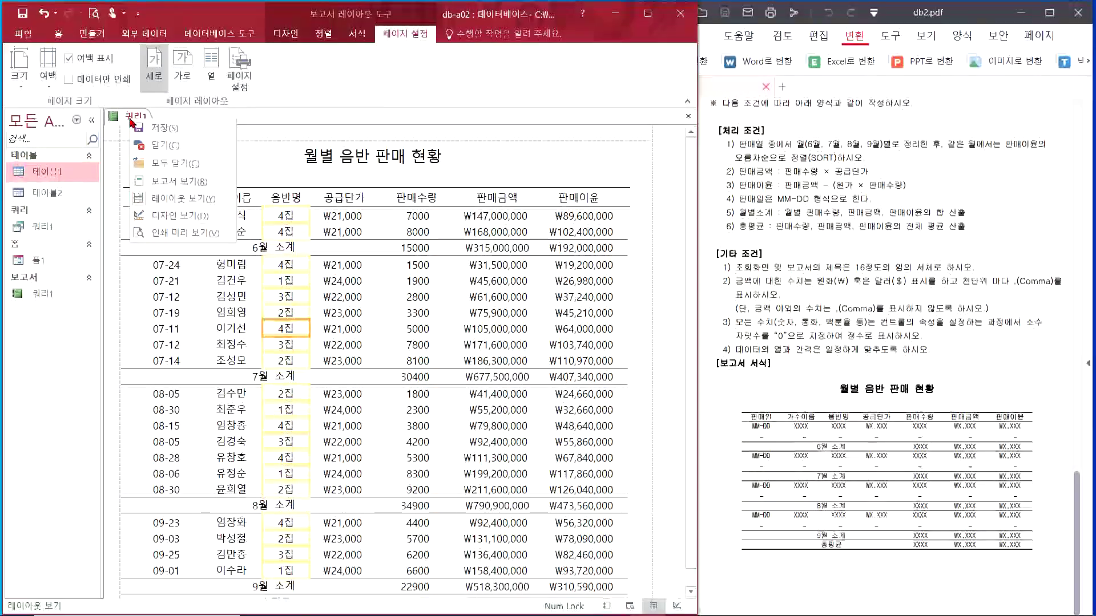
pyautogui.click(177, 233)
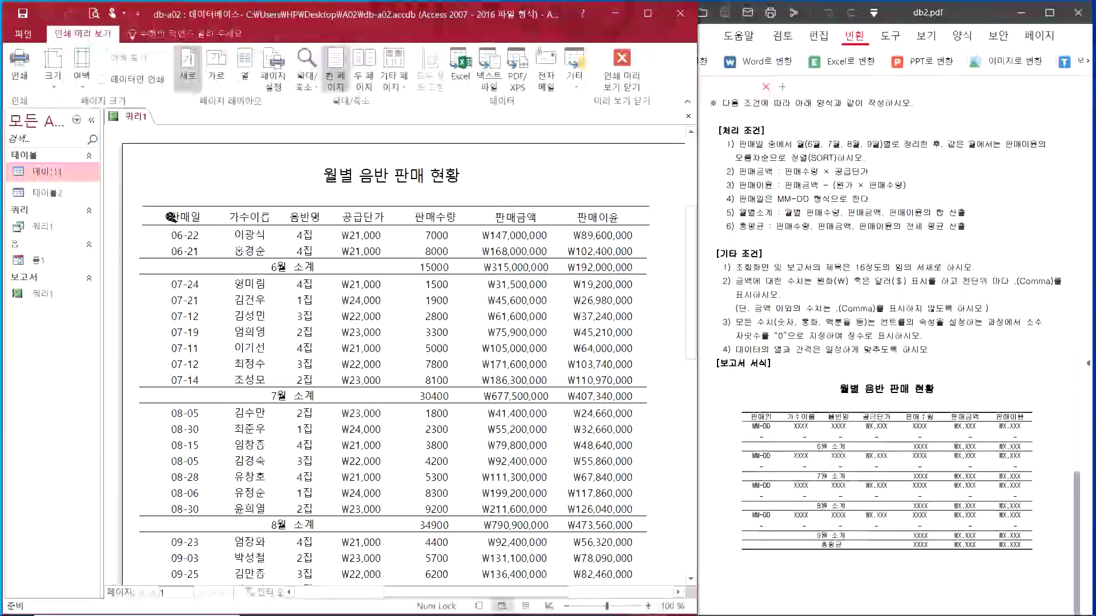